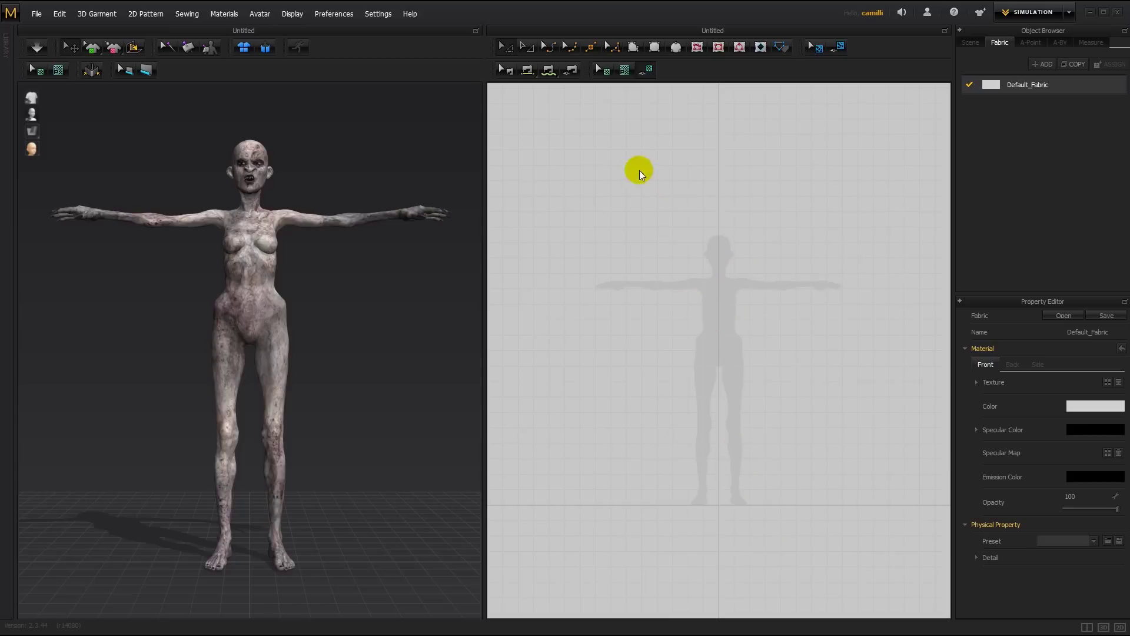
- Draw a rectangular pattern piece about 835 × 1064 mm over the avatar silhouette and make it see-through in the 2D view
left_click(654, 47)
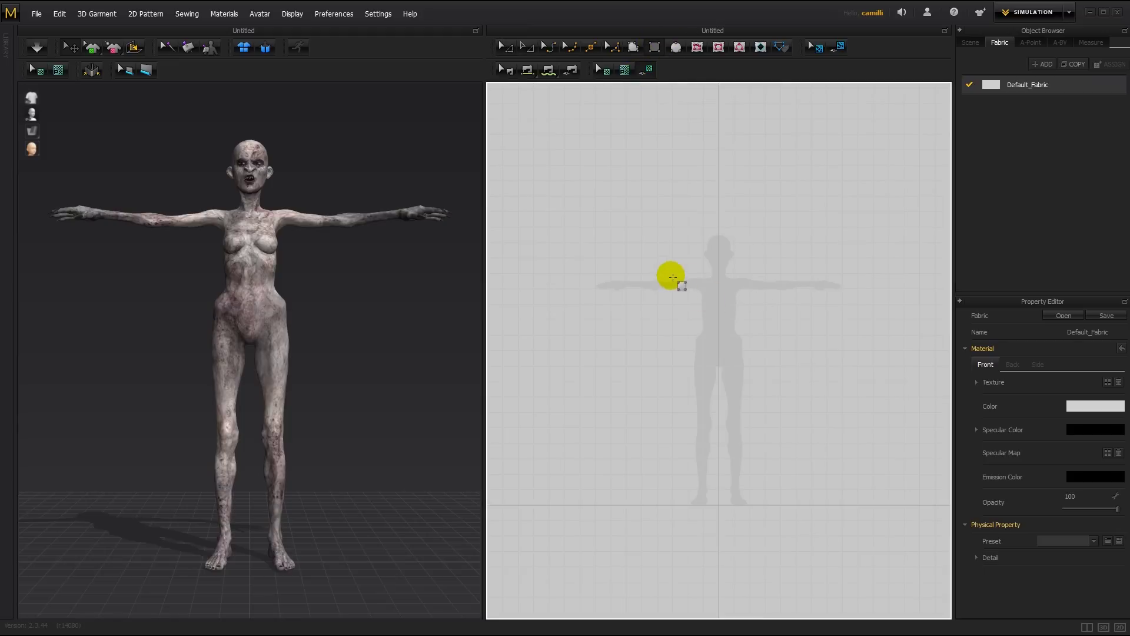
left_click_drag(656, 272, 787, 438)
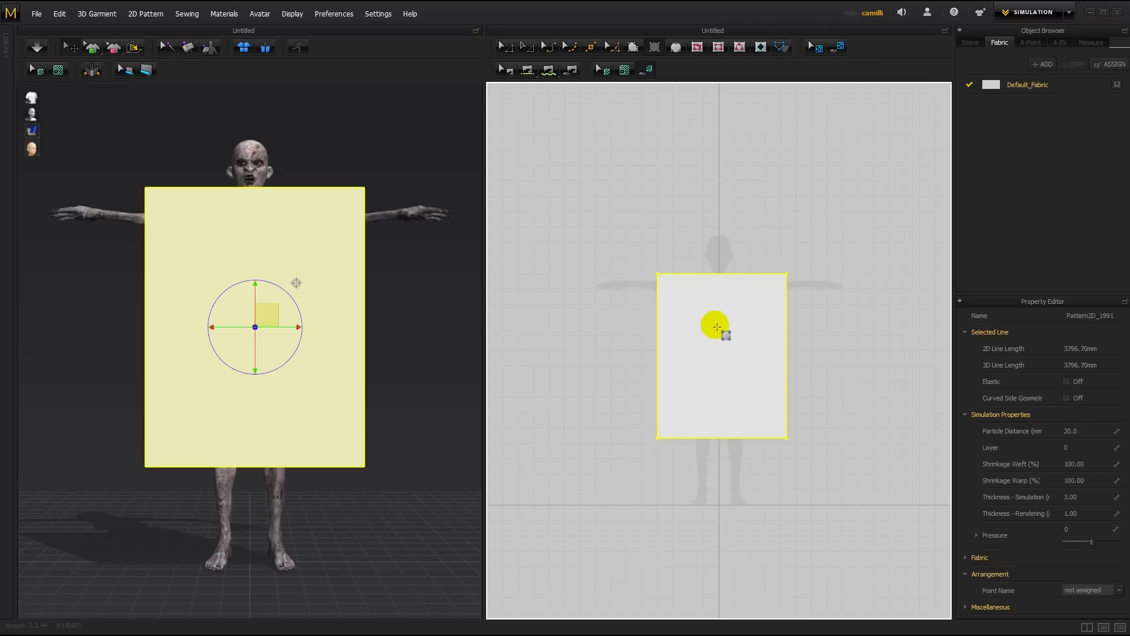
left_click(648, 72)
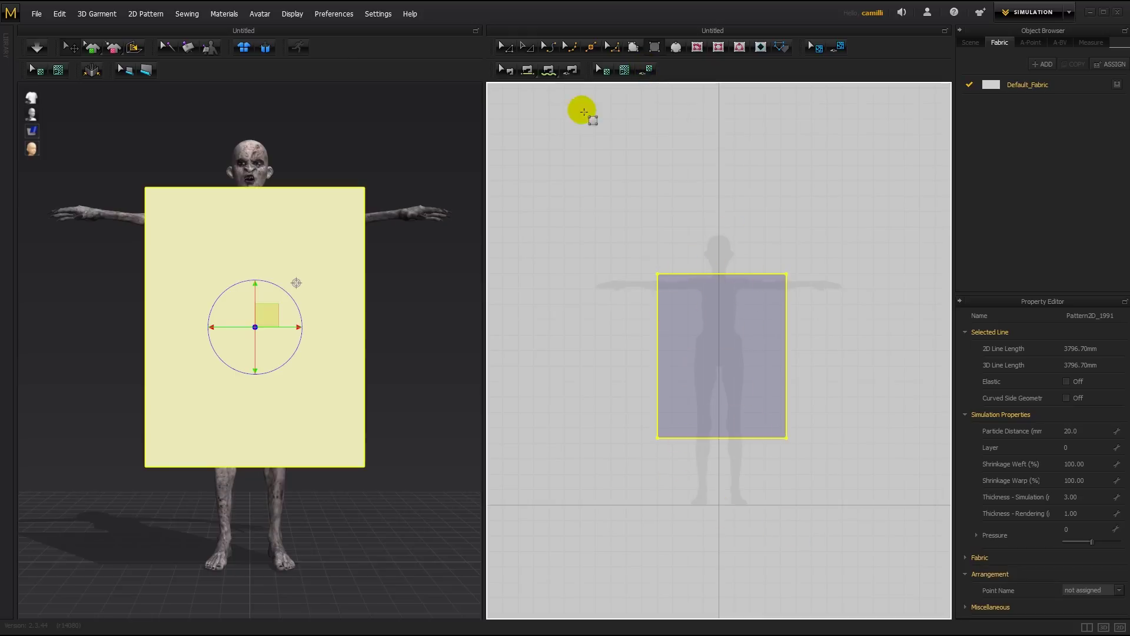
- Add two points on the rectangle's top edge for a neck opening about 297 mm wide, and display the line lengths
left_click(701, 274)
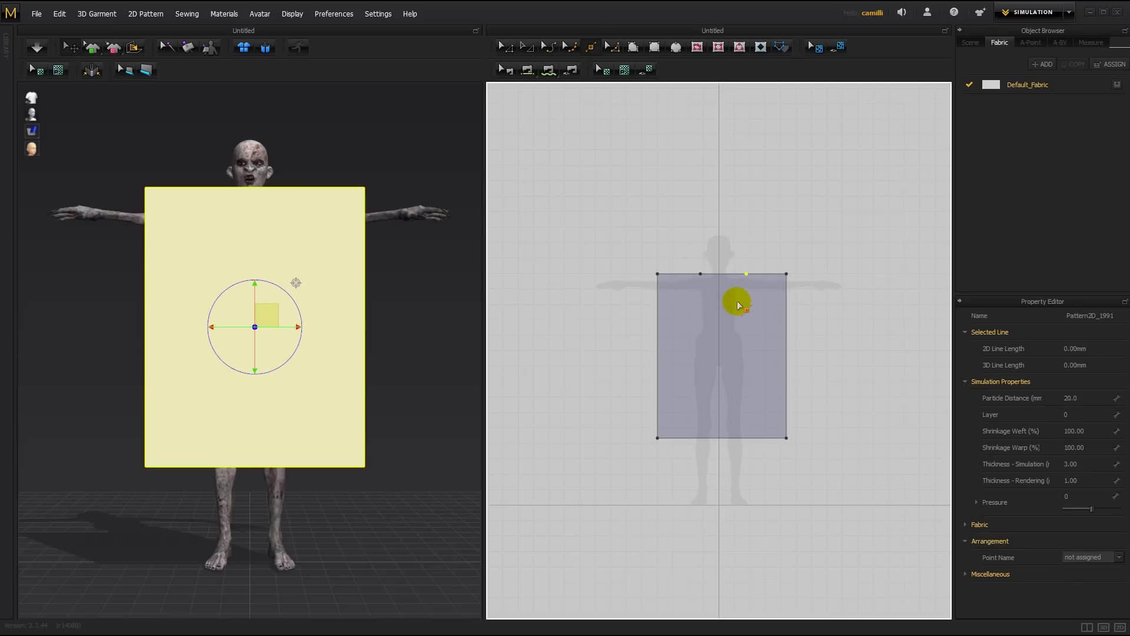
right_click(743, 234)
left_click(791, 403)
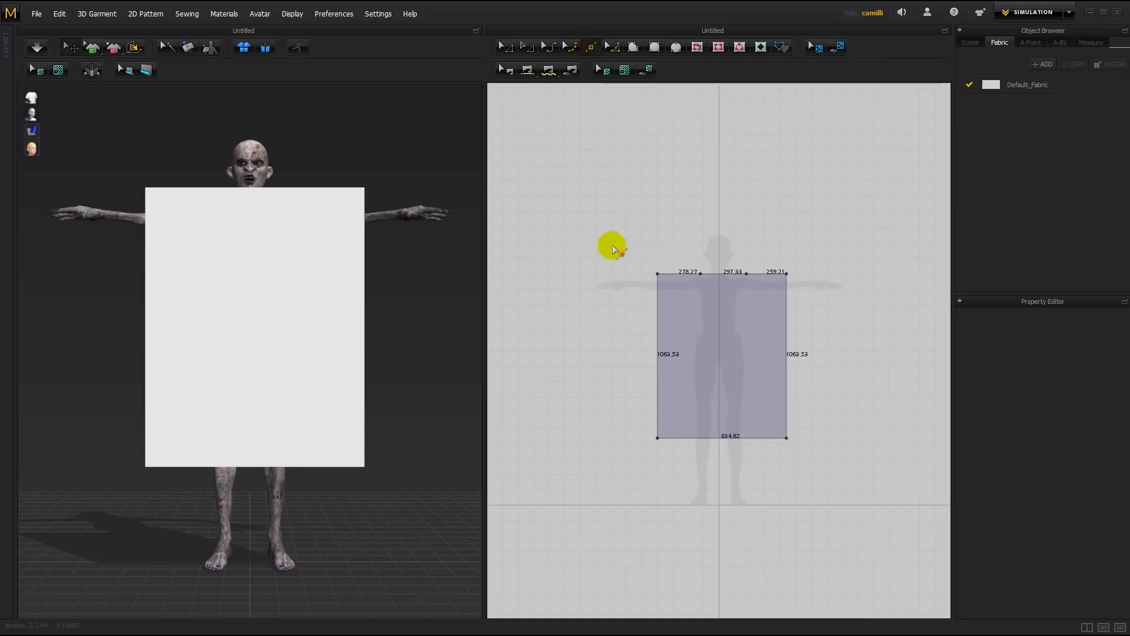
- Split both vertical side edges of the rectangle 250 mm below the upper corners
right_click(658, 327)
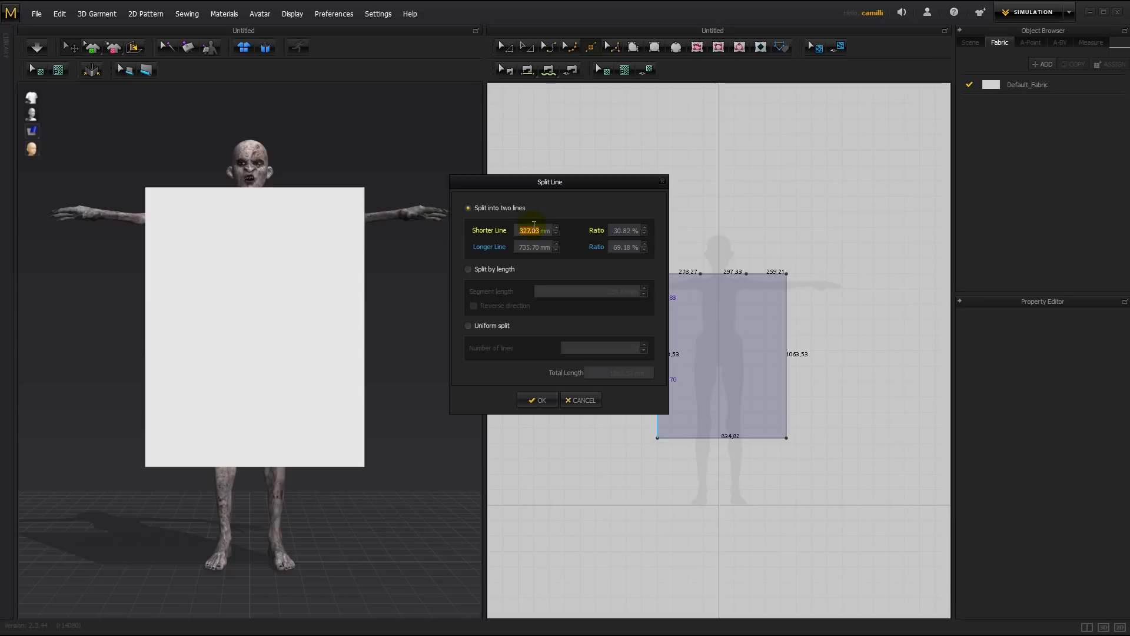
type("250")
key("Return")
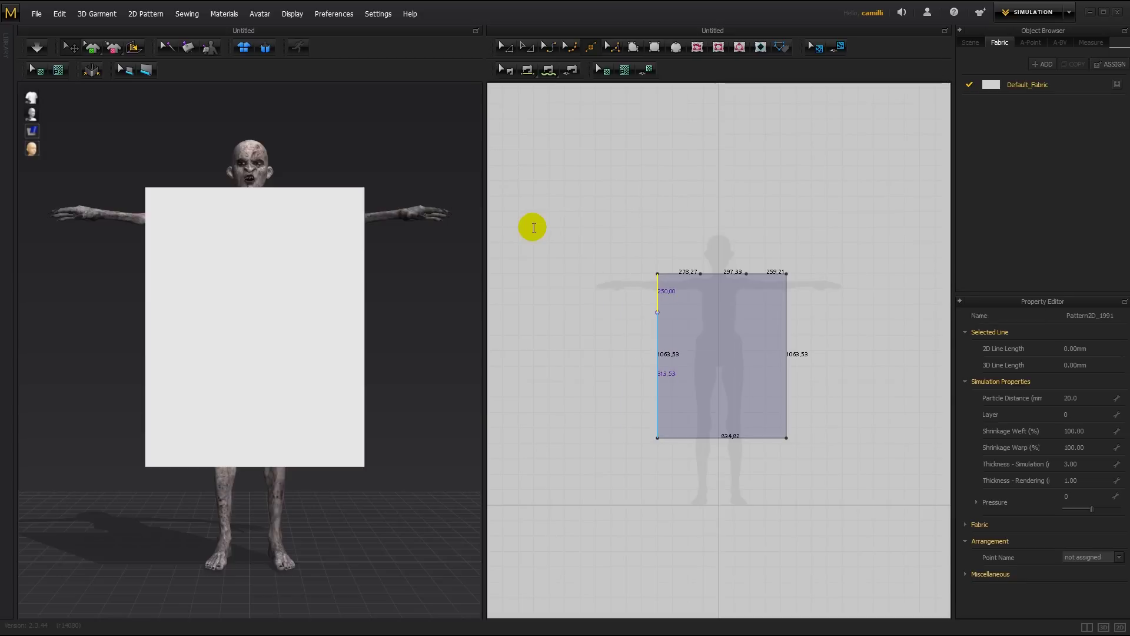
right_click(785, 314)
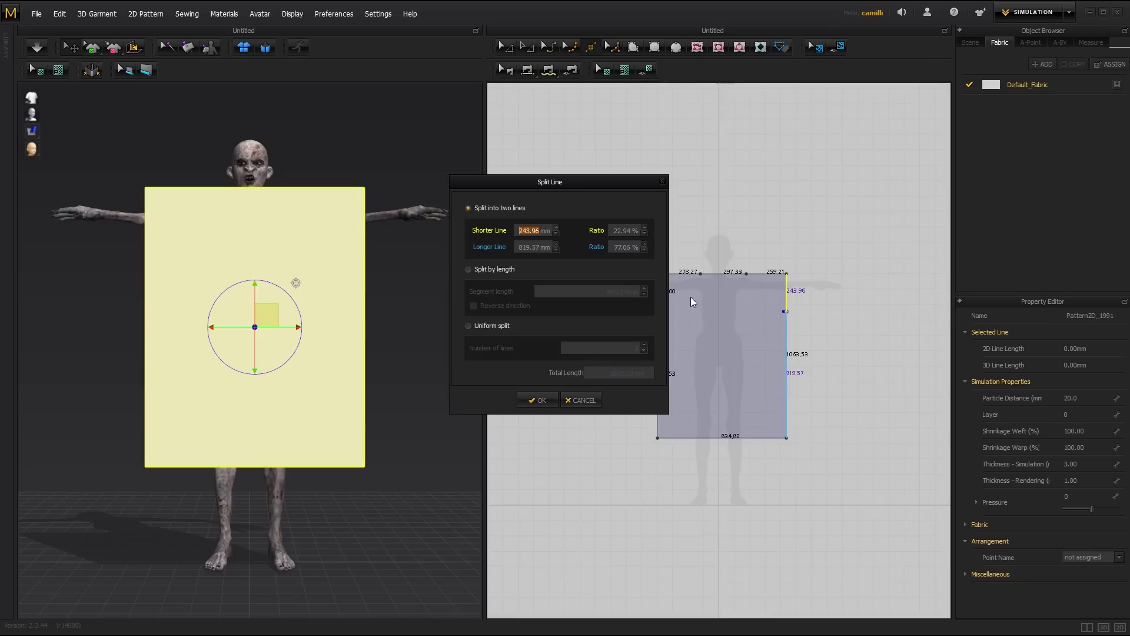
type("250")
key("Return")
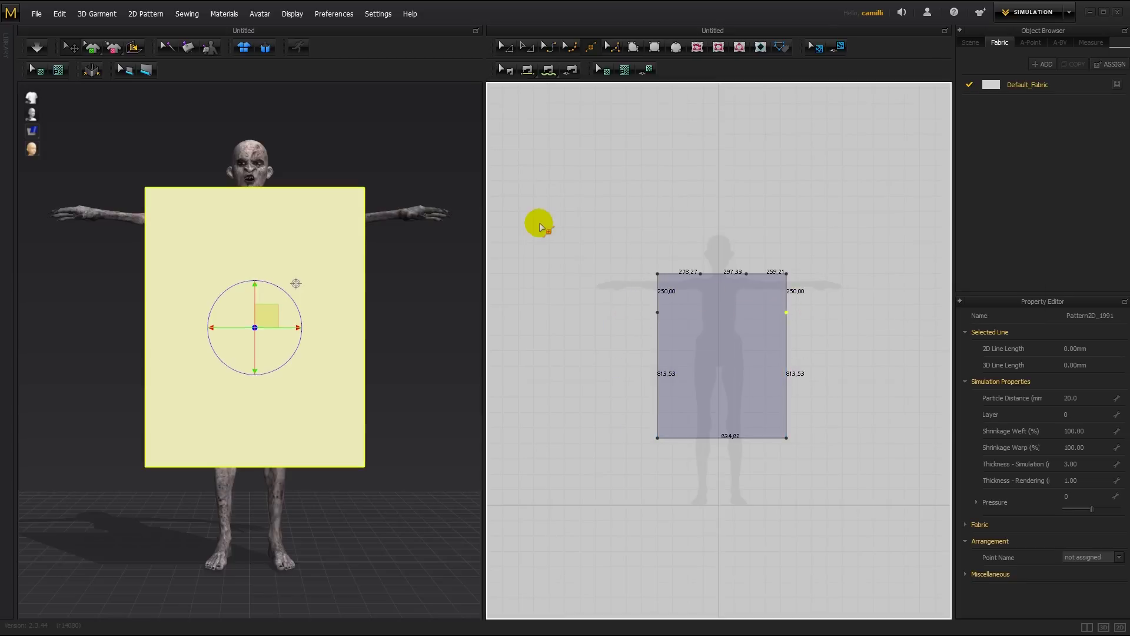
- Add a second point just below each side split and lower both outer shoulder corners, leaving sleeve-end edges about 185 mm long
left_click(657, 318)
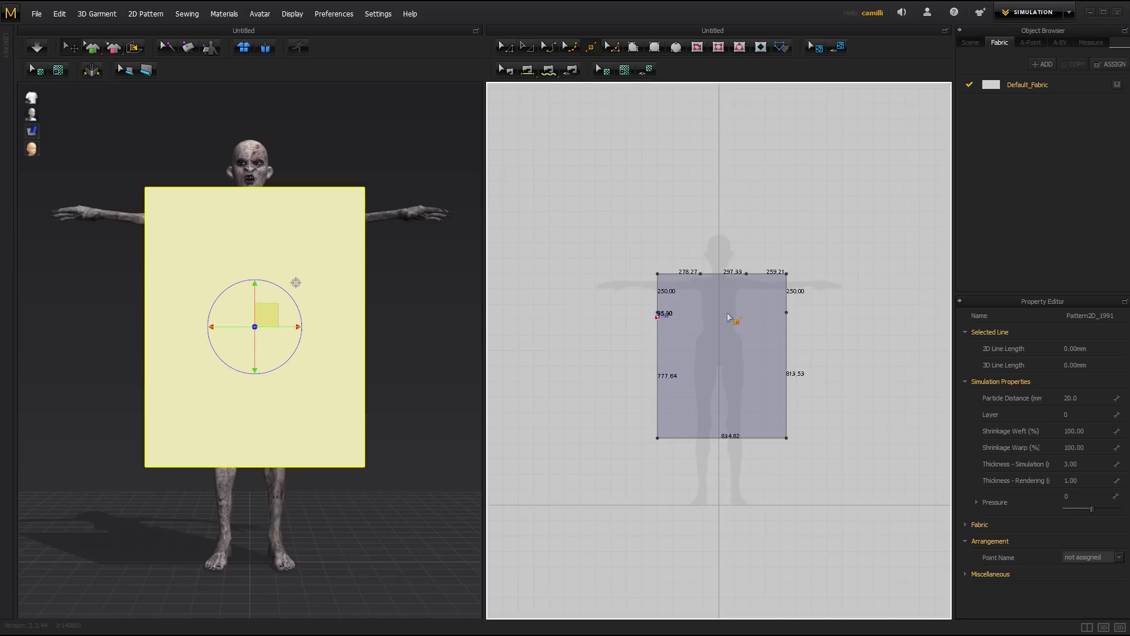
left_click(786, 318)
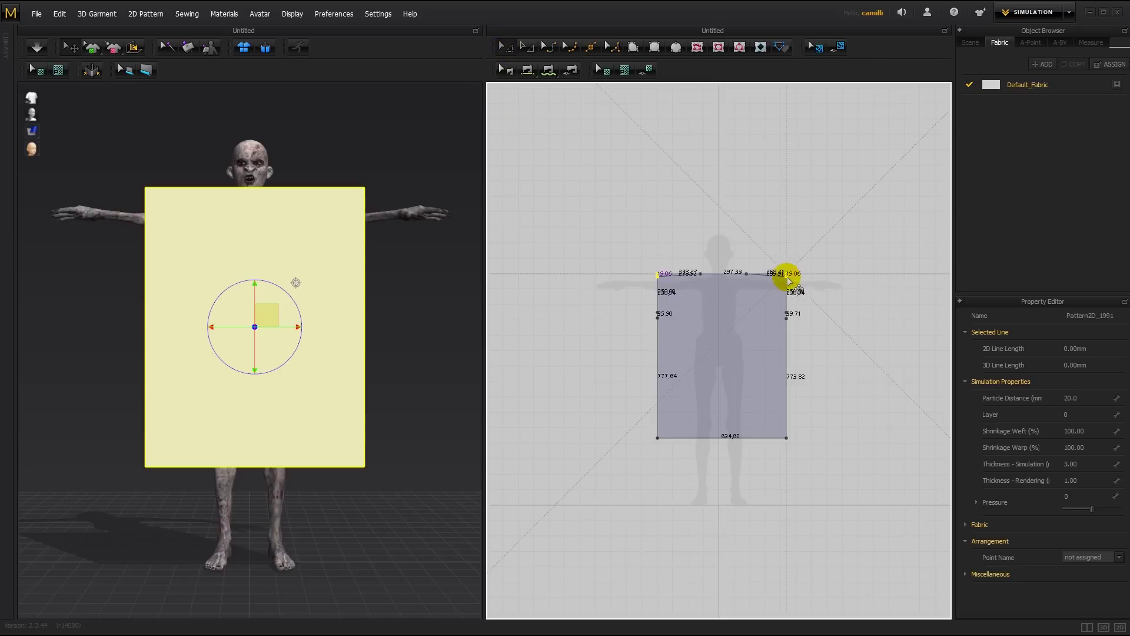
left_click_drag(787, 286, 787, 284)
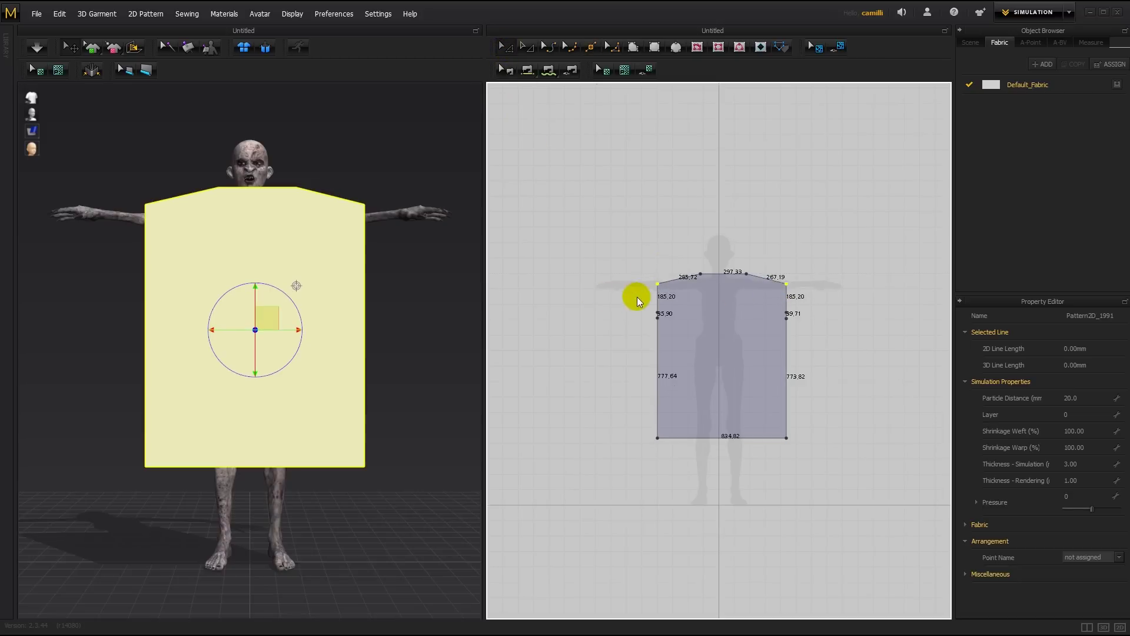
- Pull both sleeve-end edges outward to form short sleeves with shoulder lines about 454 mm and 443 mm long
left_click(657, 302)
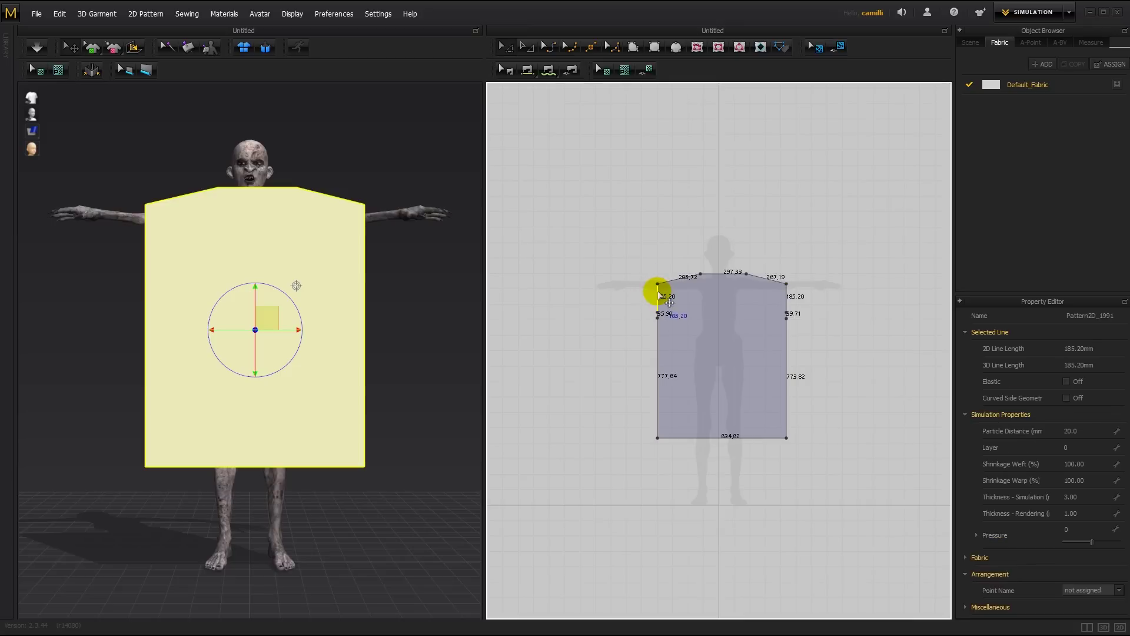
left_click_drag(658, 292, 631, 292)
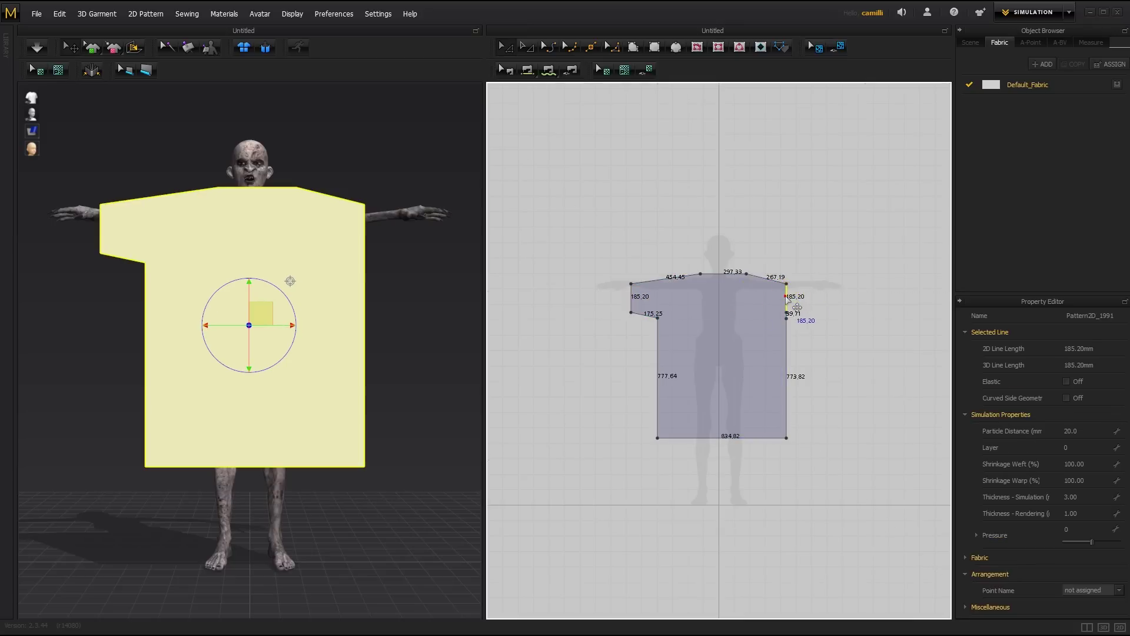
left_click_drag(787, 299, 814, 300)
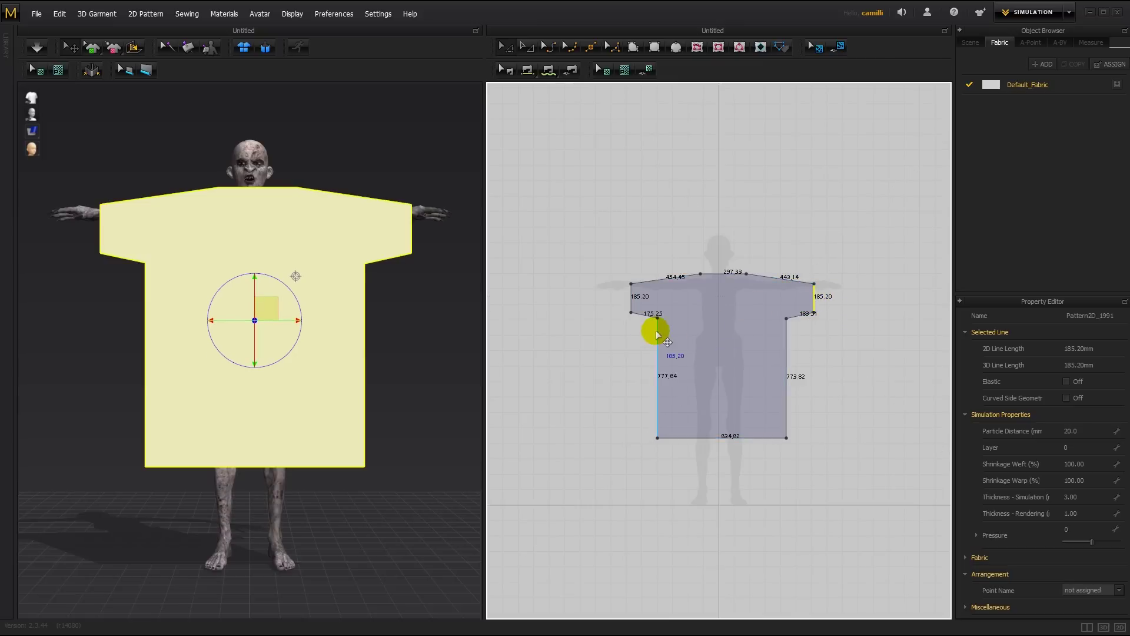
- Move both body side edges inward to narrow the shirt to about 591 mm at the hem
left_click_drag(654, 328, 675, 331)
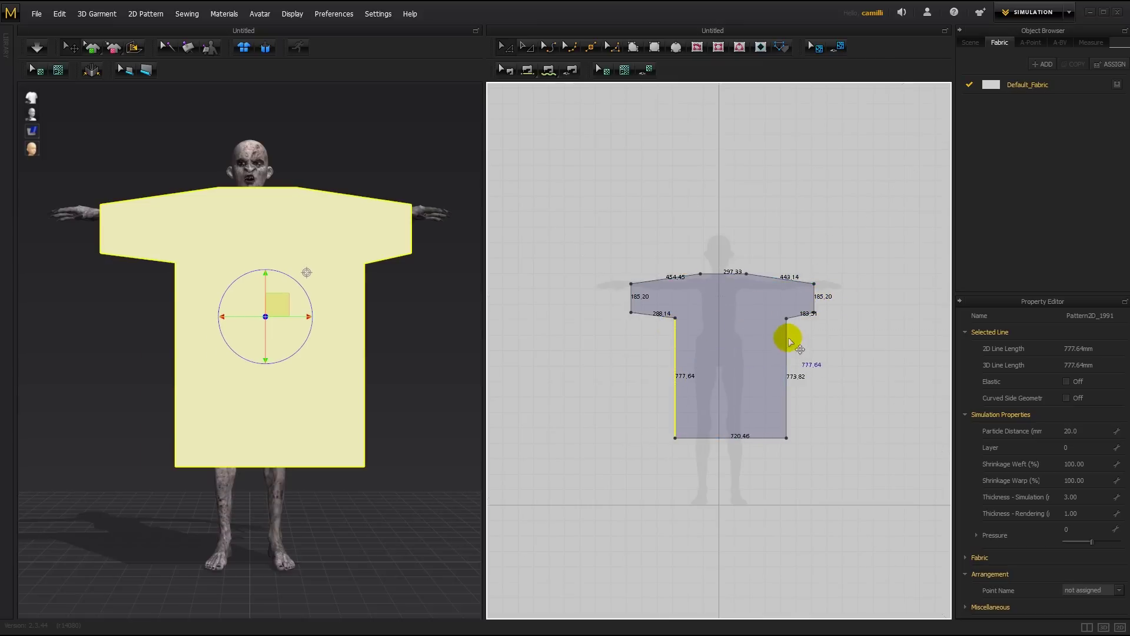
left_click_drag(787, 335, 767, 327)
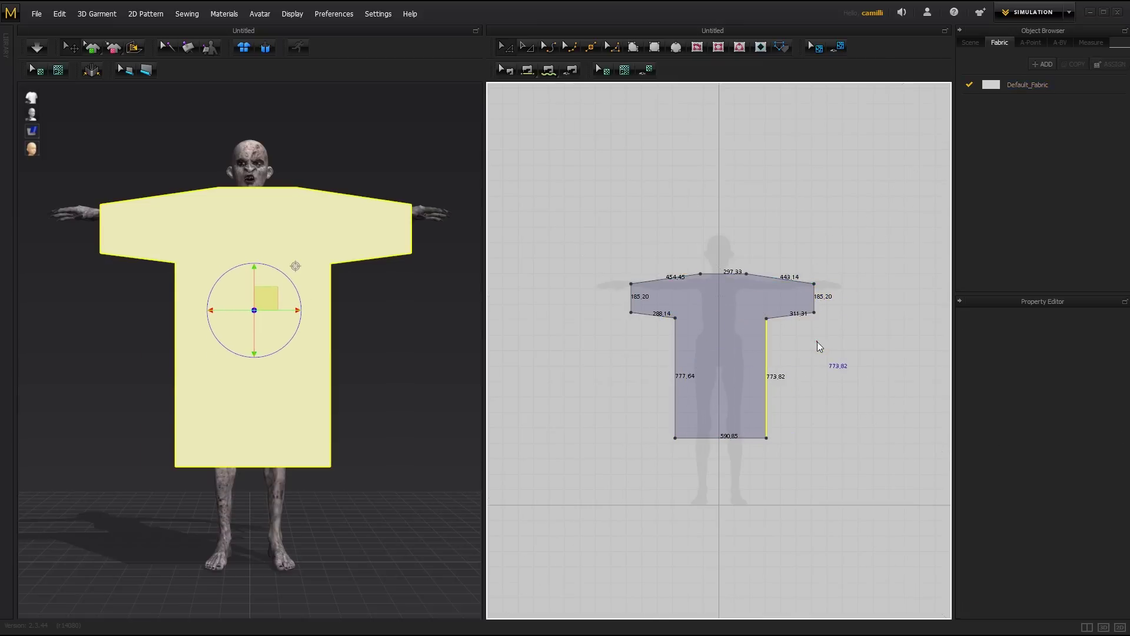
left_click(816, 341)
- Lower the bottom corners of both sleeves together, making the sleeve openings about 233 mm
left_click(632, 307)
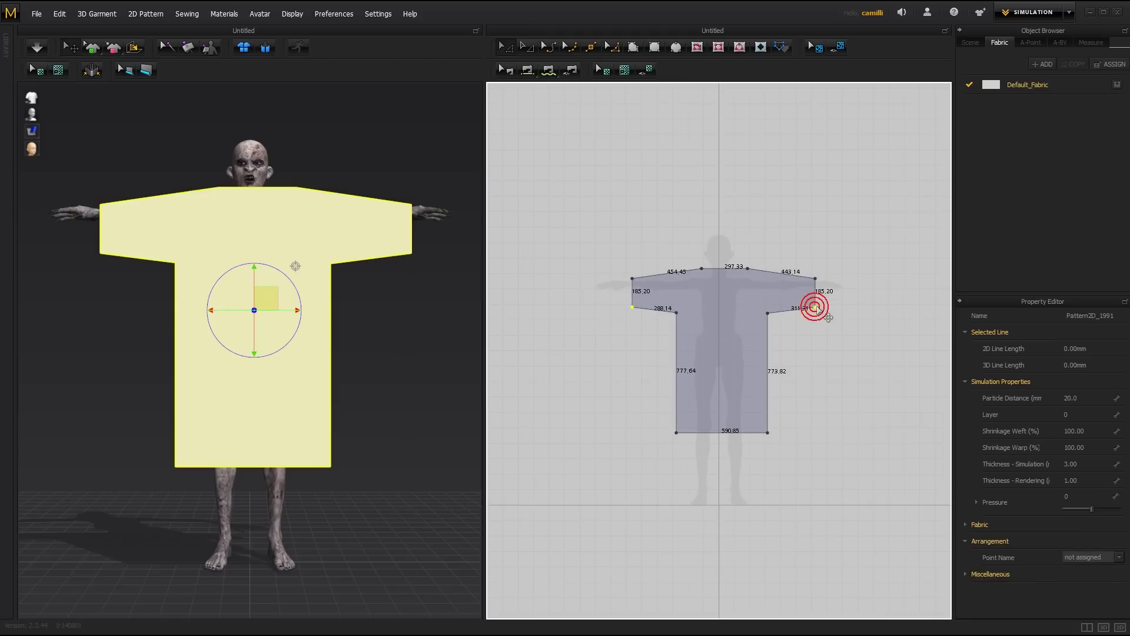
left_click_drag(815, 307, 815, 313)
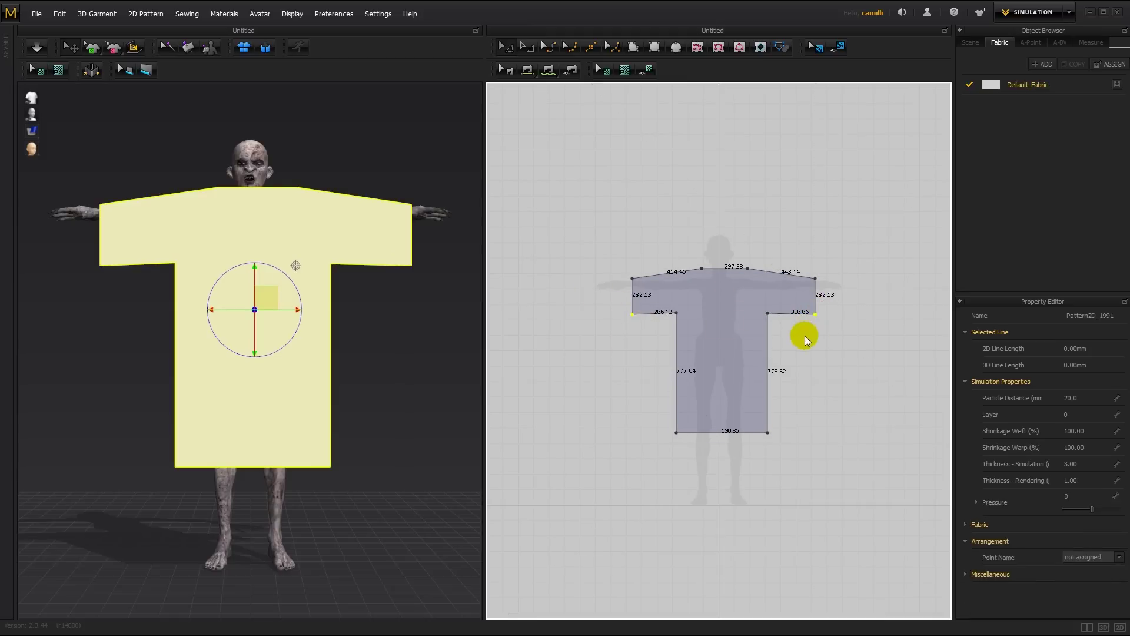
left_click(803, 336)
- Flare and slant the hem to about 689 mm, and shorten the sleeve on the longer side to a shoulder line of about 293 mm
left_click_drag(676, 434, 666, 433)
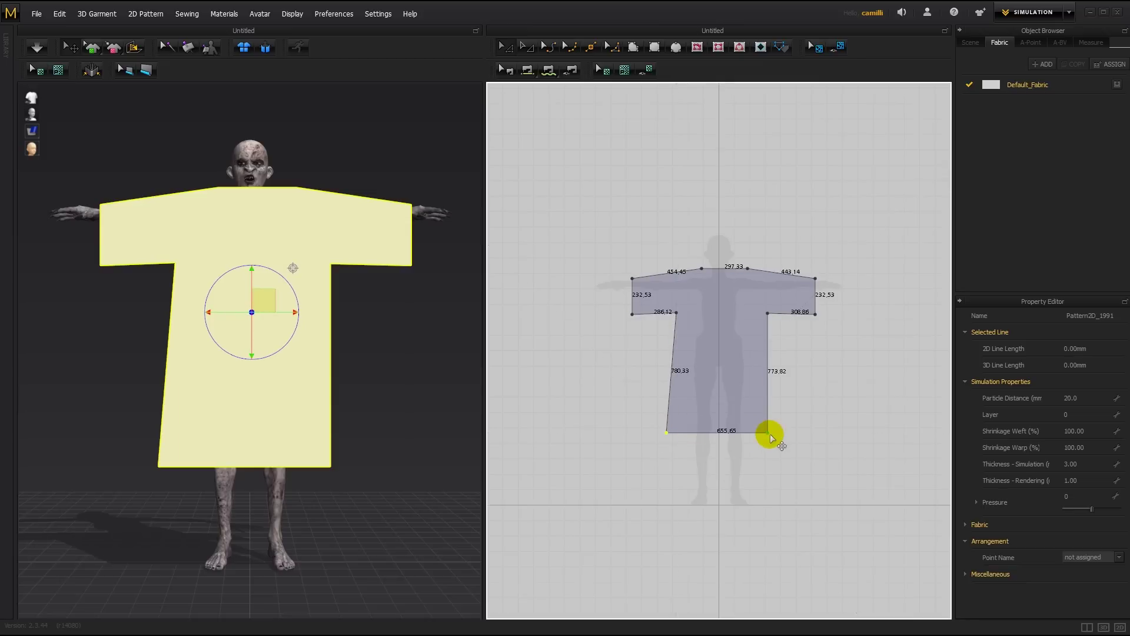
left_click_drag(768, 434, 708, 430)
left_click(813, 419)
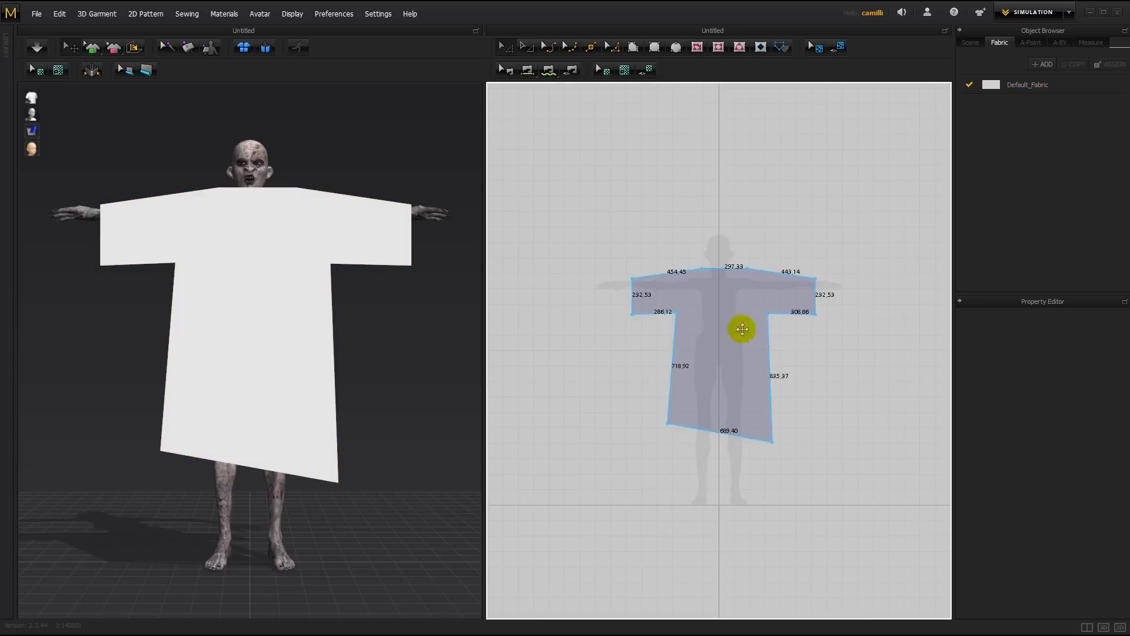
mouse_move(814, 293)
left_mouse_down()
mouse_move(797, 283)
mouse_move(799, 305)
mouse_move(792, 298)
left_mouse_up()
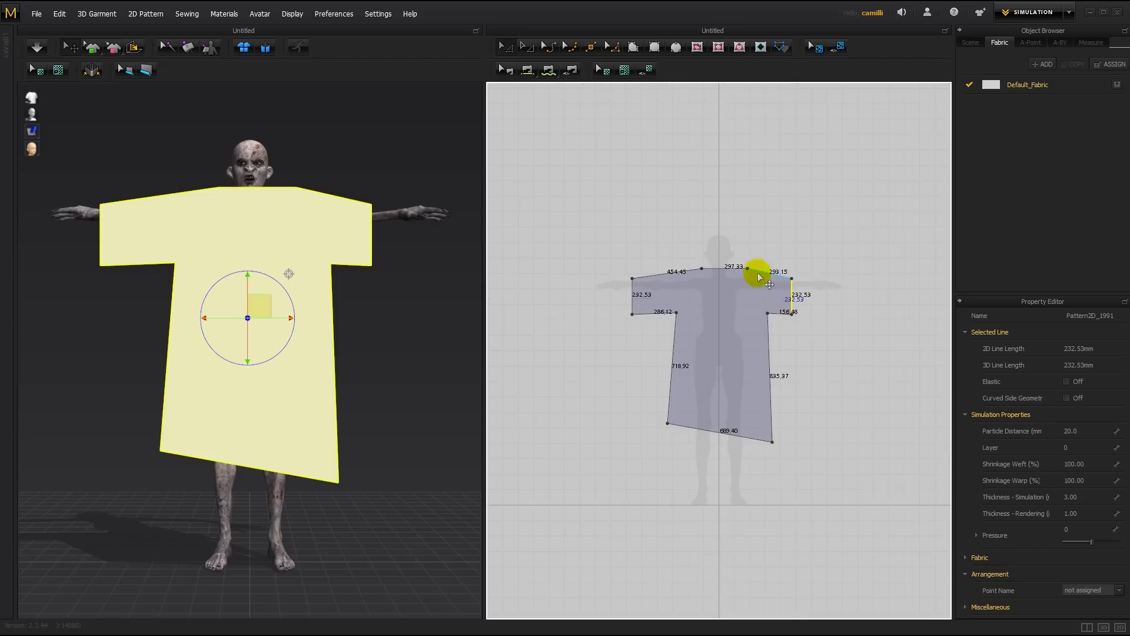
- Curve the neck edge downward into a rounded neckline about 350 mm long
right_click_drag(250, 220, 278, 265)
left_click(546, 46)
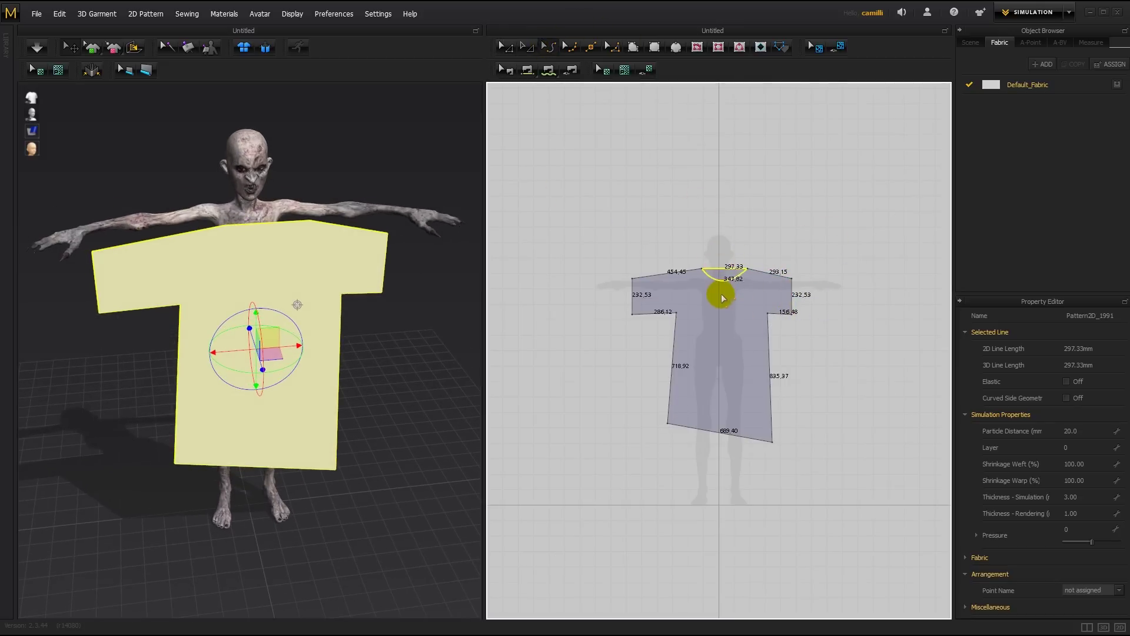
left_click_drag(722, 298, 723, 300)
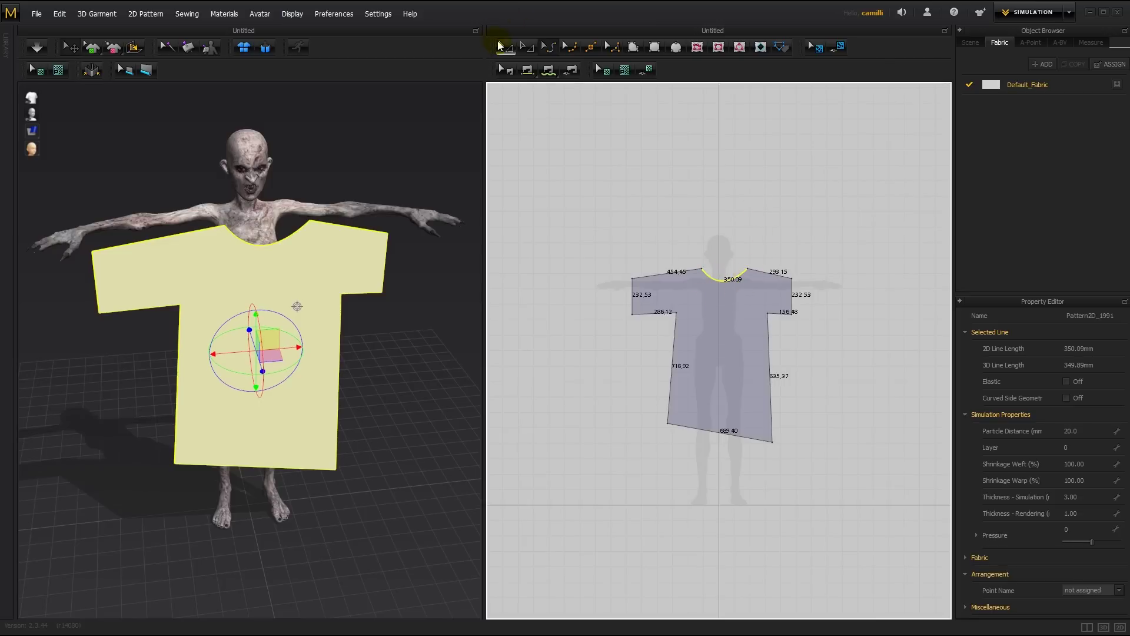
- Copy the shirt piece and paste a mirrored duplicate beside the original for the back
left_click(705, 335)
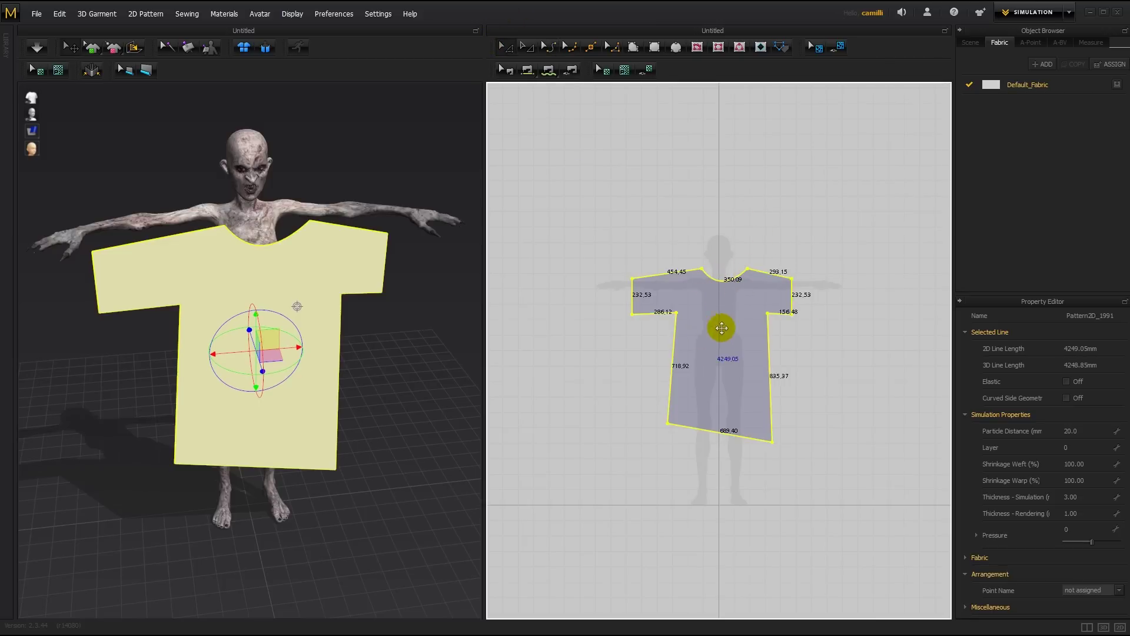
right_click(830, 312)
left_click(852, 337)
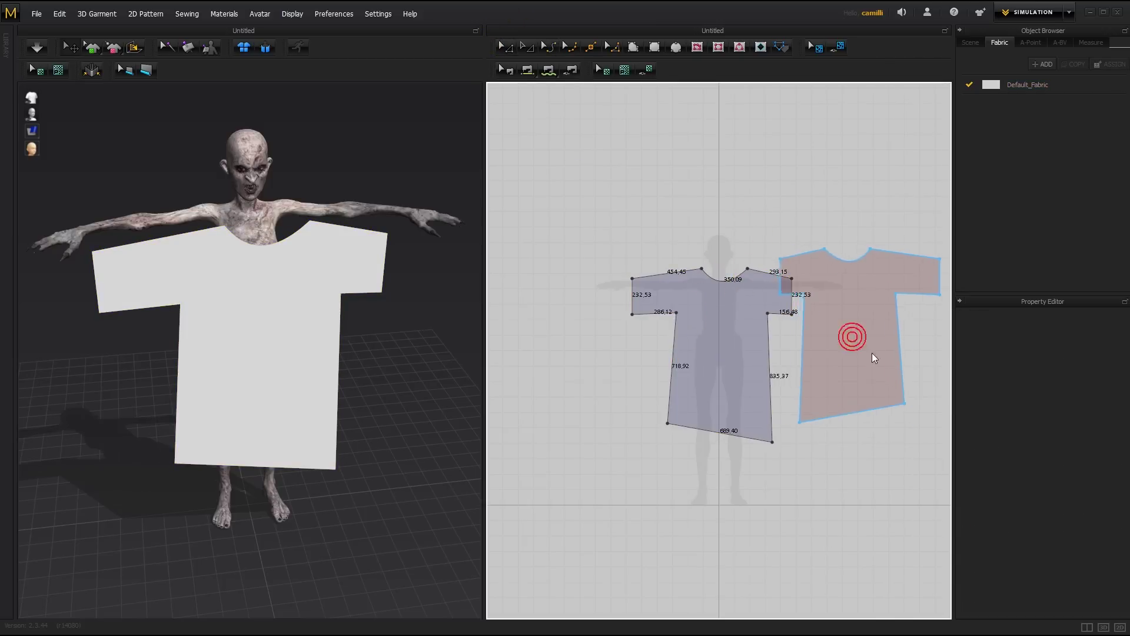
left_click(884, 355)
- Sew both body side edges of the front piece to the matching side edges of the back piece
middle_click_drag(847, 339, 798, 337)
left_click(525, 73)
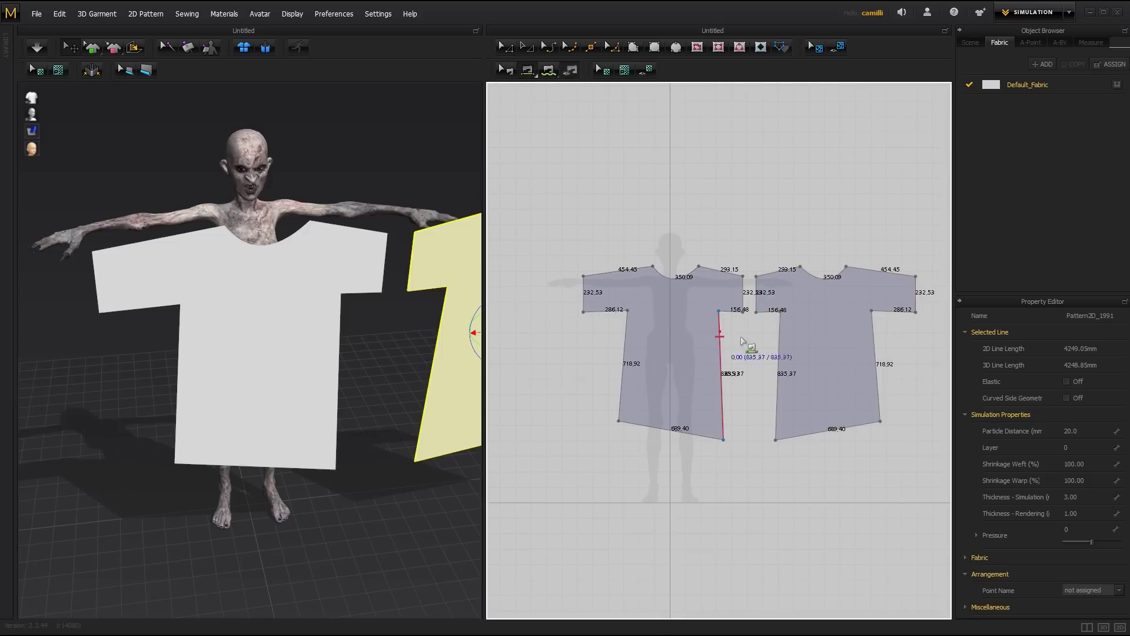
left_click(779, 347)
left_click(630, 327)
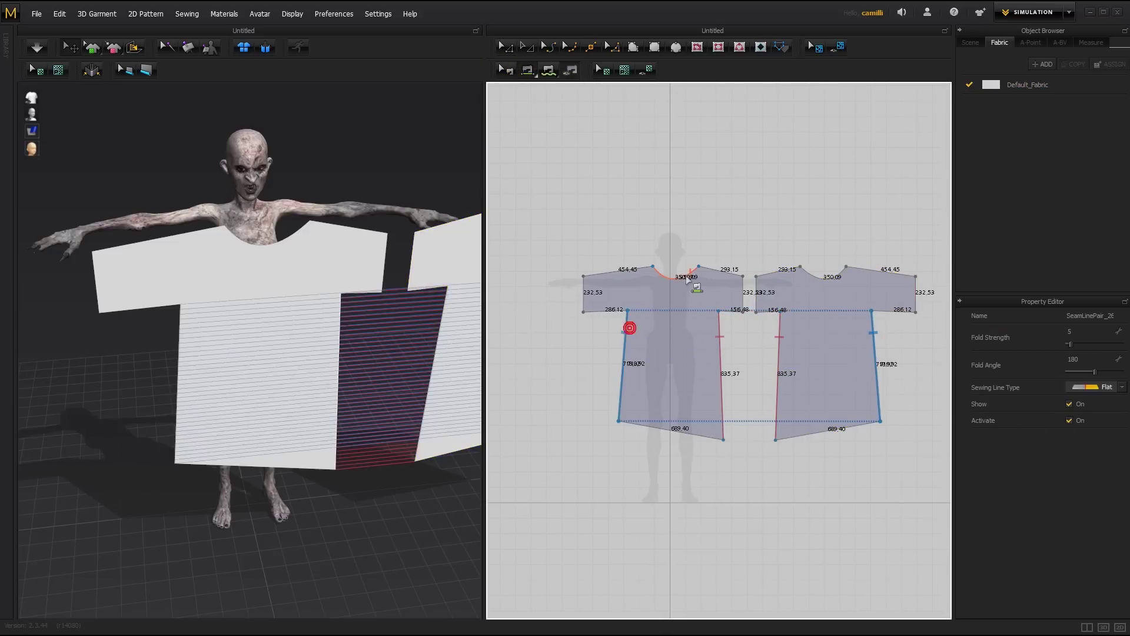
- Sew both shoulder edges of the front piece to the matching shoulder edges of the back piece
left_click(707, 265)
left_click(789, 265)
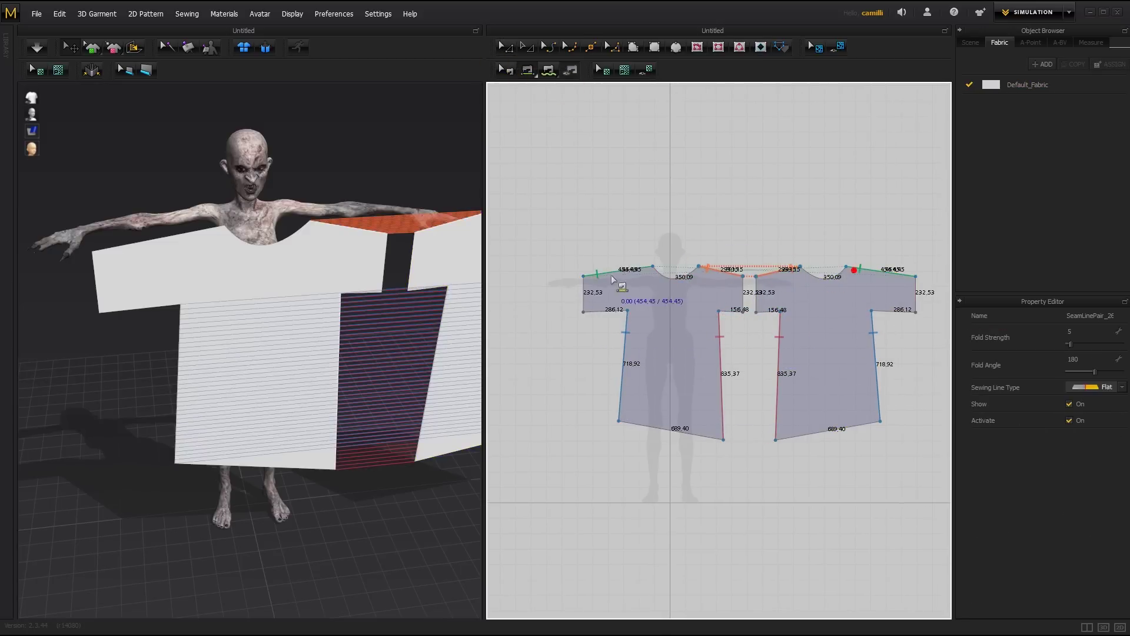
left_click(645, 268)
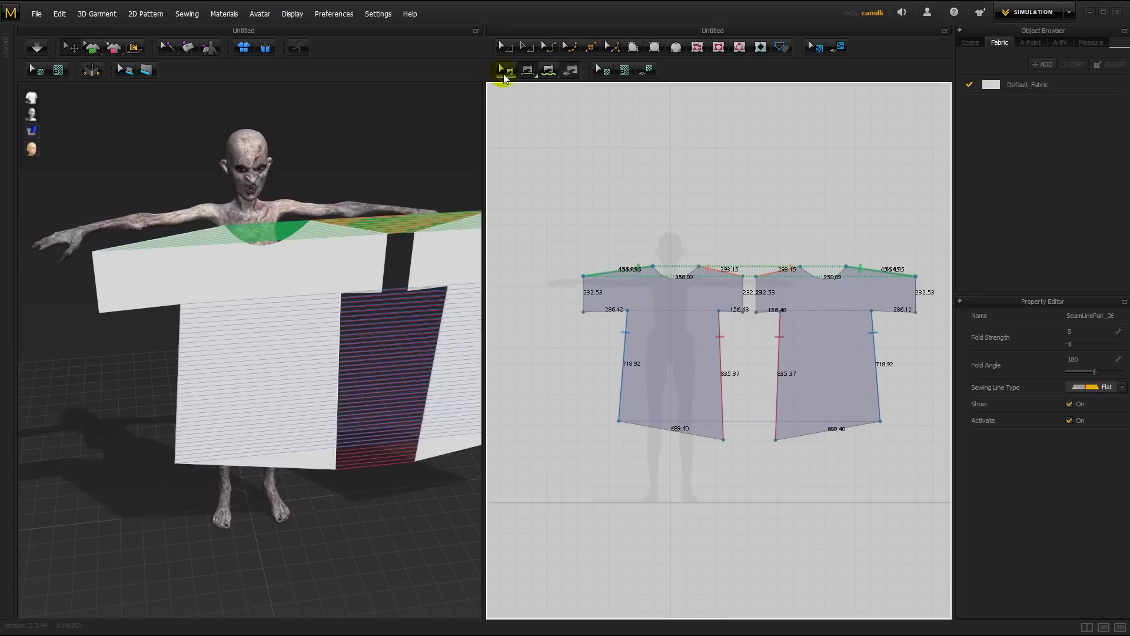
- Extend both side seams from the armpits along the underarm edges to the sleeve ends on the front and back pieces
left_click_drag(627, 311, 581, 313)
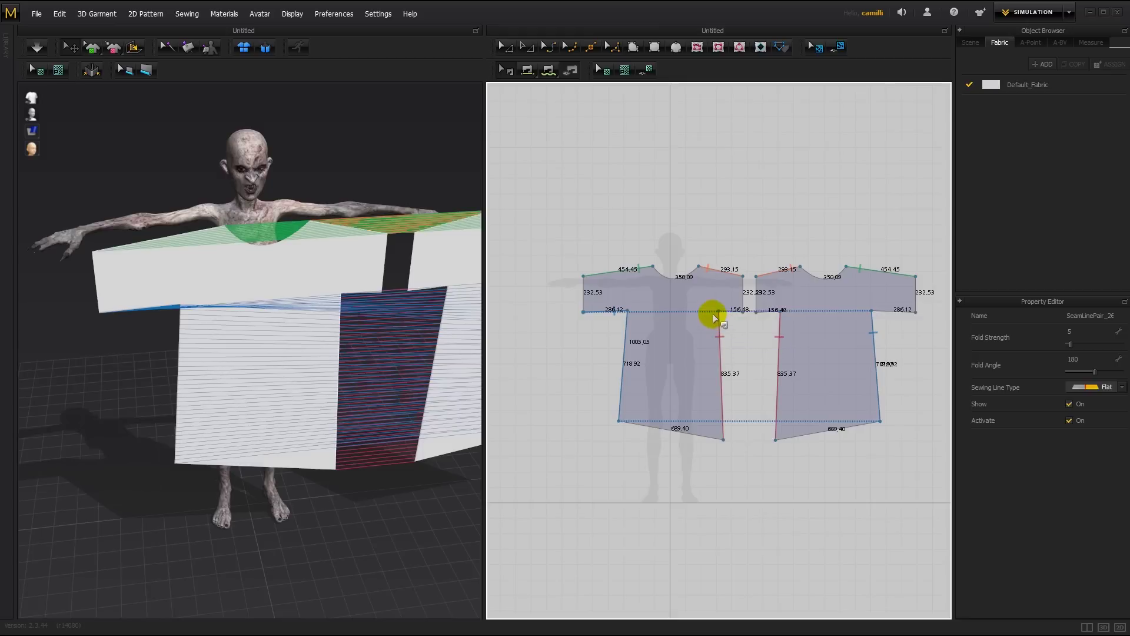
left_click_drag(720, 311, 756, 312)
left_click(756, 313)
left_click(872, 311)
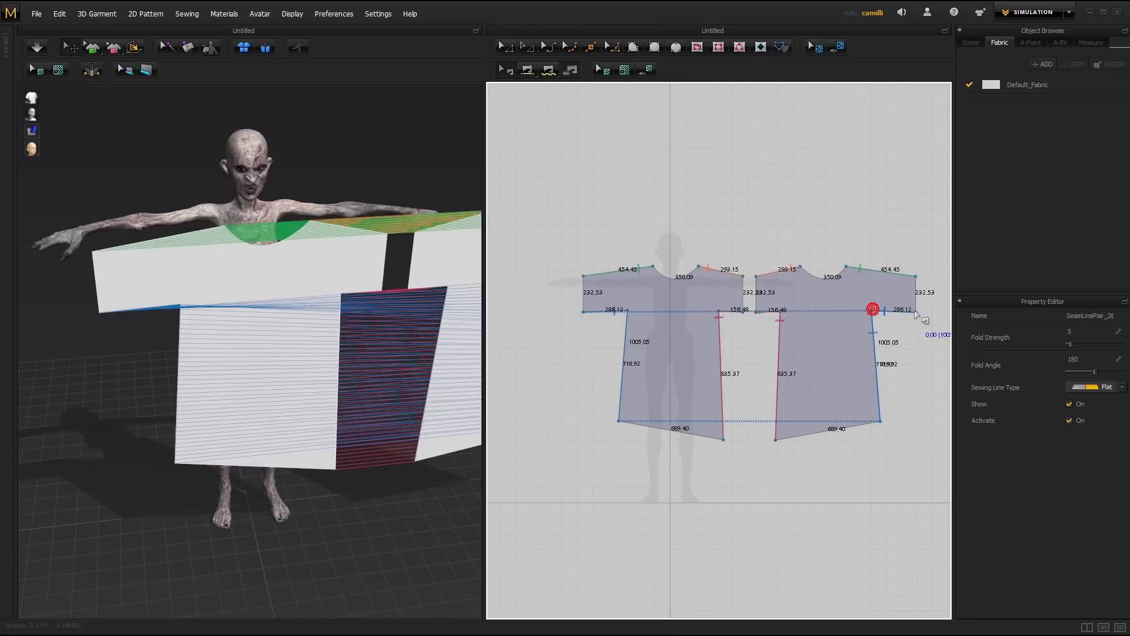
- Place the back piece behind the avatar, flip it horizontally, and check the arrangement from the back and front
right_click_drag(348, 295, 378, 320)
right_click(379, 318)
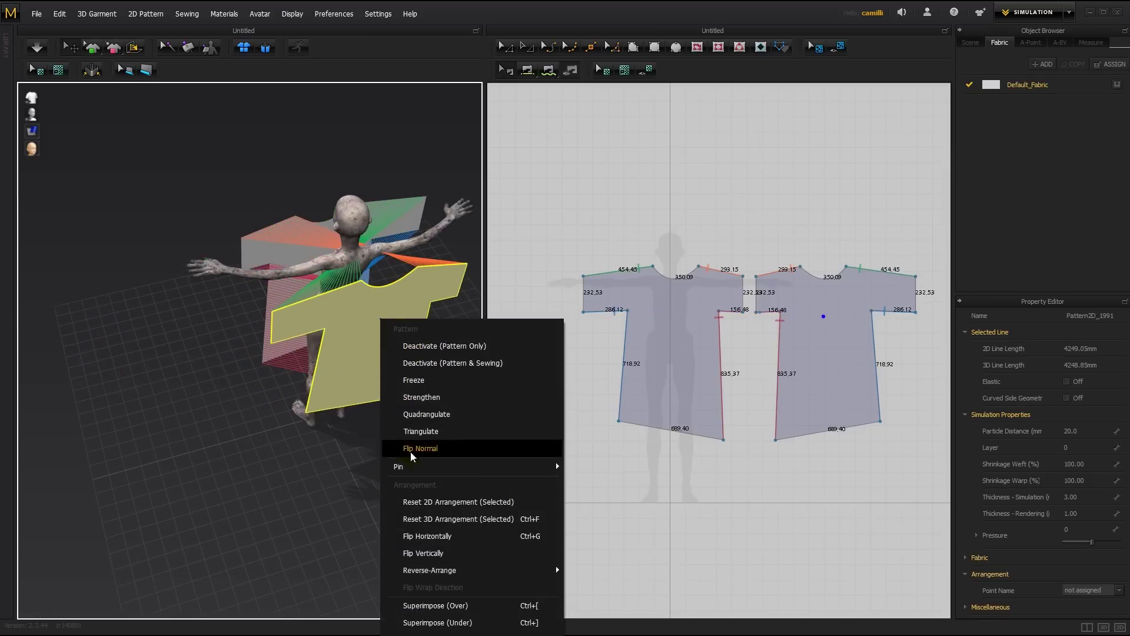
left_click(433, 536)
key("8")
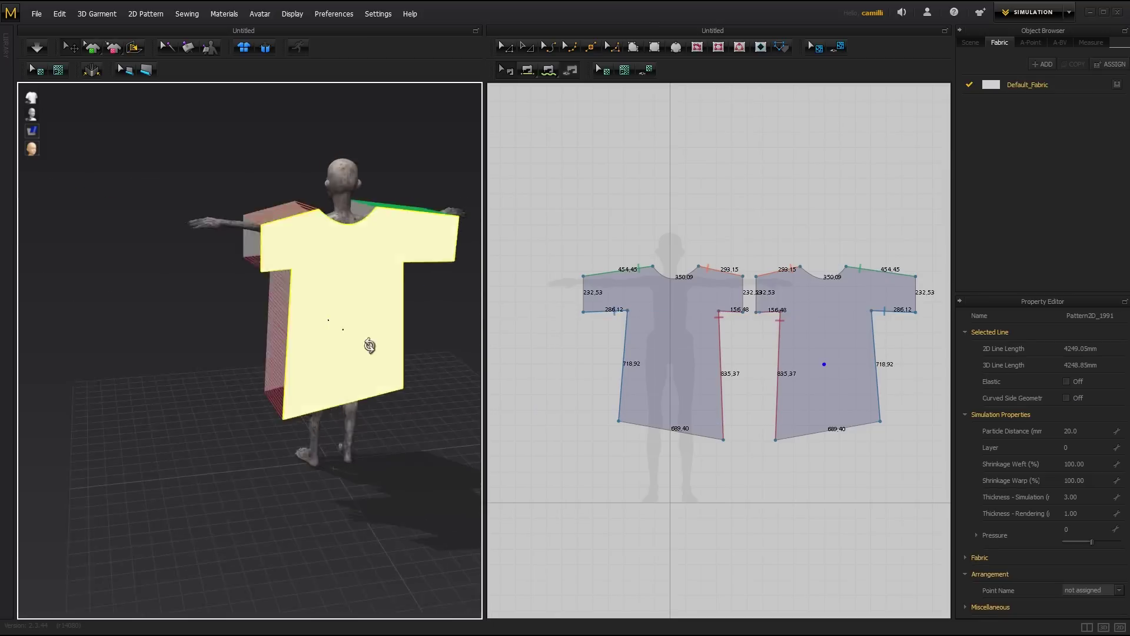
right_click_drag(368, 341, 431, 213)
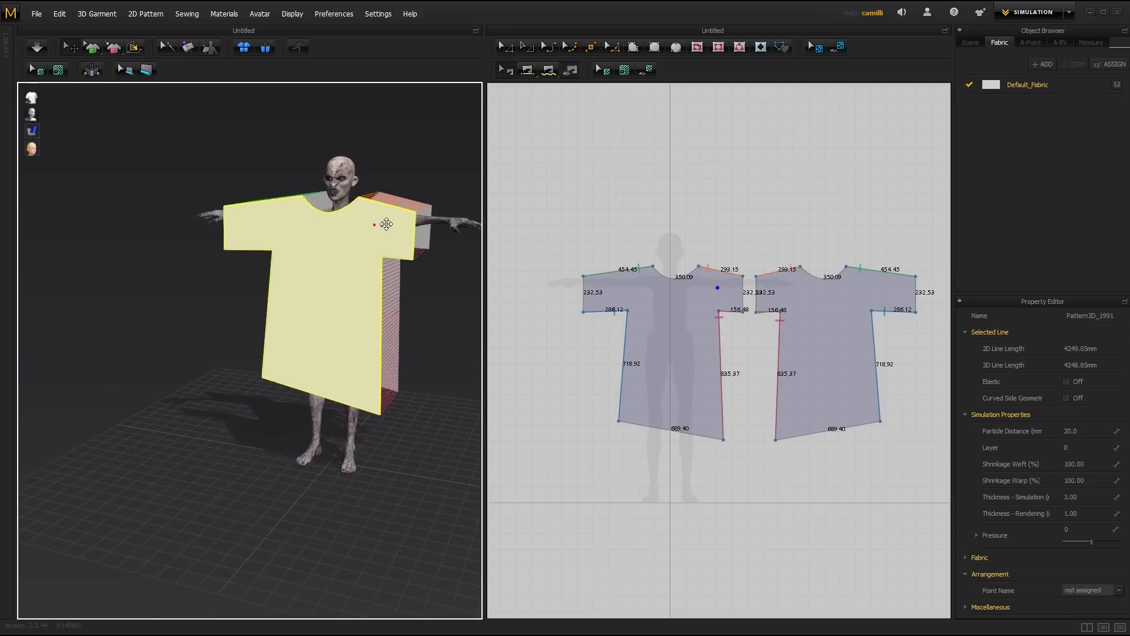
- Position the front piece in front of the avatar's chest and simulate the garment so the seams close around the body
left_click_drag(386, 223, 400, 220)
right_click_drag(400, 221, 462, 281)
left_click_drag(403, 265, 380, 250)
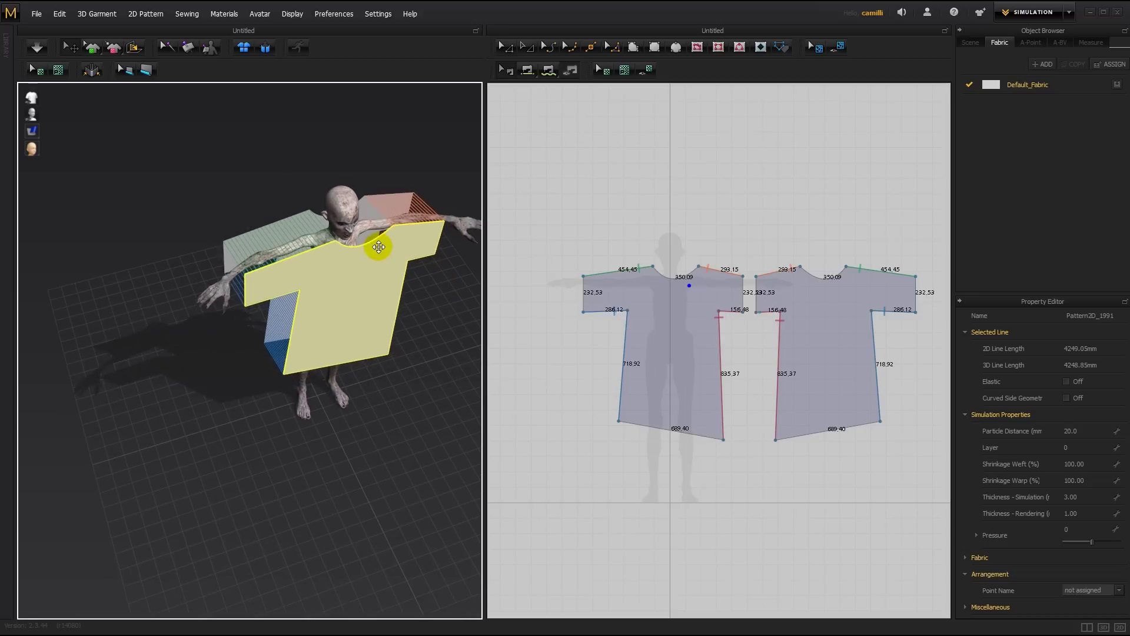
key("space")
right_click_drag(385, 262, 338, 227)
- Tug the draped shirt at the sleeve and shoulder during simulation to settle it on the avatar
left_click_drag(189, 277, 199, 312)
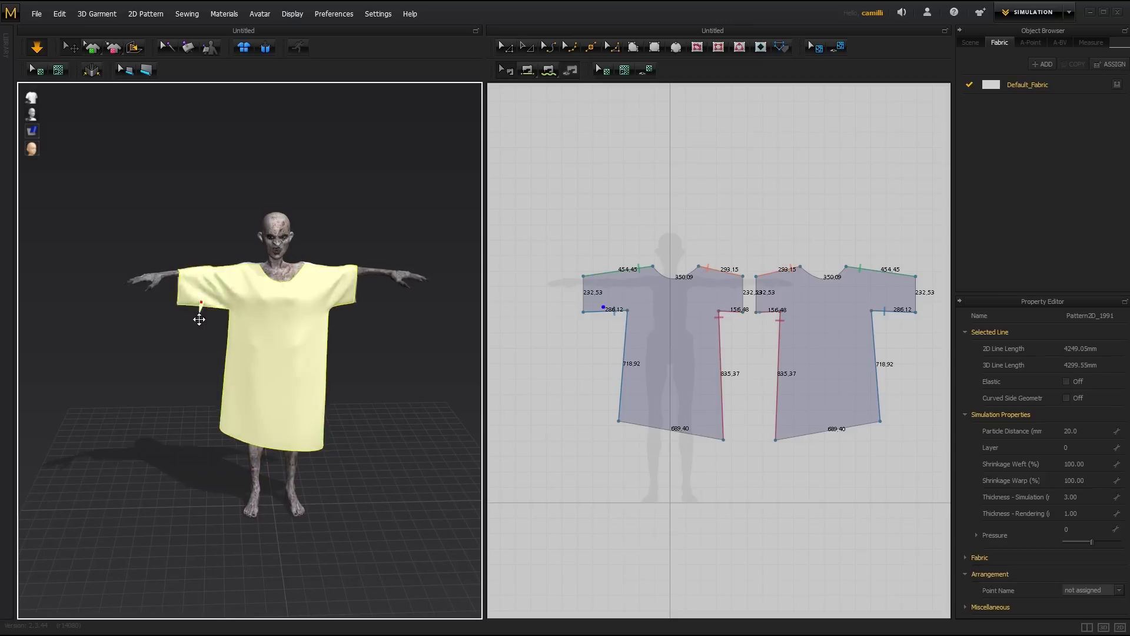
left_click(365, 319)
scroll(365, 319, "up", 3)
mouse_move(338, 274)
left_mouse_down()
mouse_move(321, 251)
mouse_move(328, 259)
left_mouse_up()
left_click(364, 332)
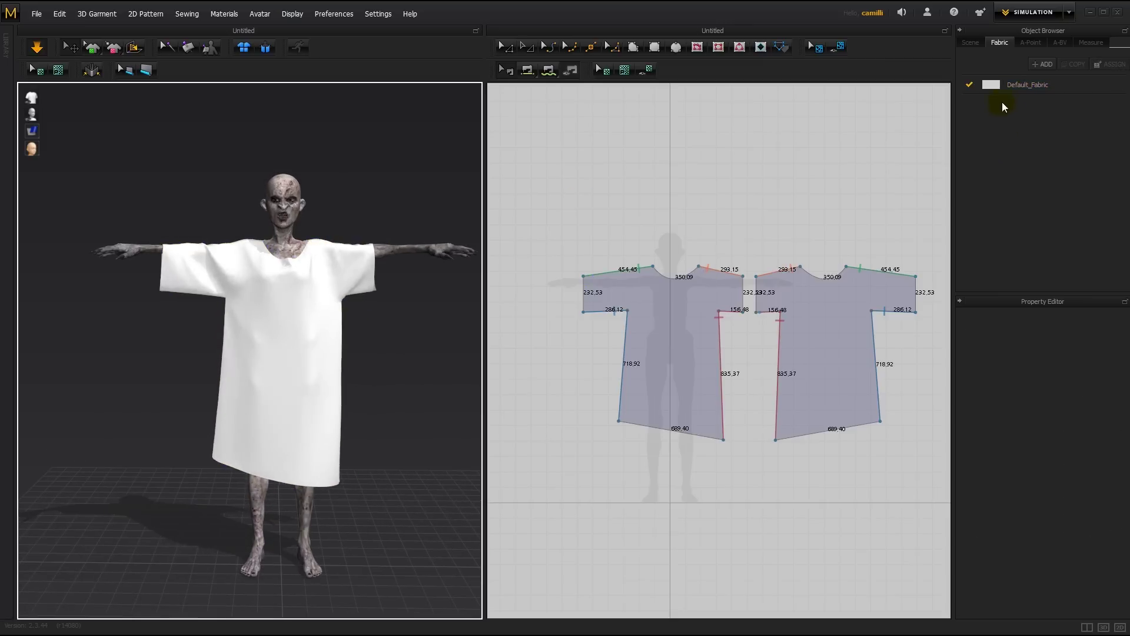
- Apply the R_Cotton_Cloth physical preset to the Default_Fabric material
left_click(1008, 86)
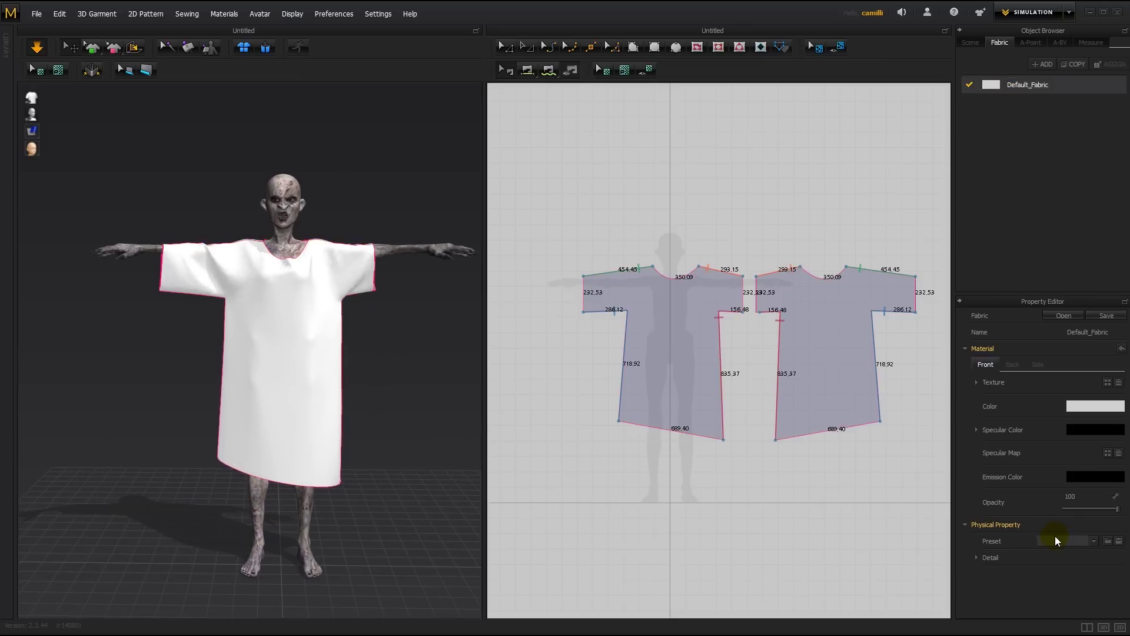
left_click(1068, 542)
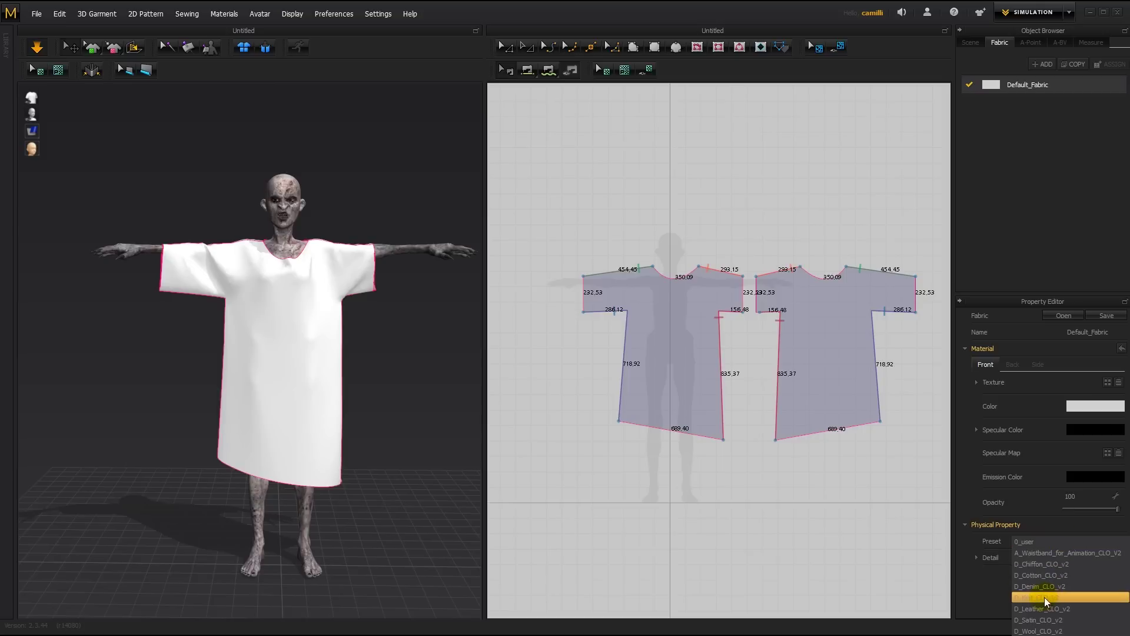
left_click(1038, 634)
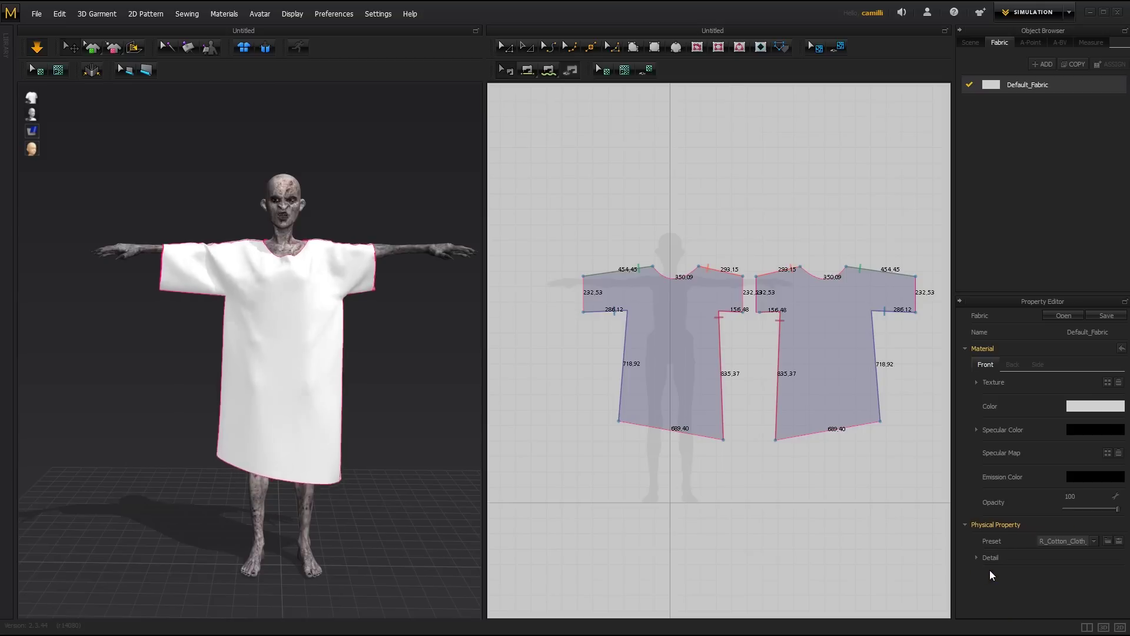
- Lower the fabric's physical details to Shear 14, Bending-Weft 8 and Bending-Warp 14
left_click(977, 557)
scroll(1009, 528, "down", 6)
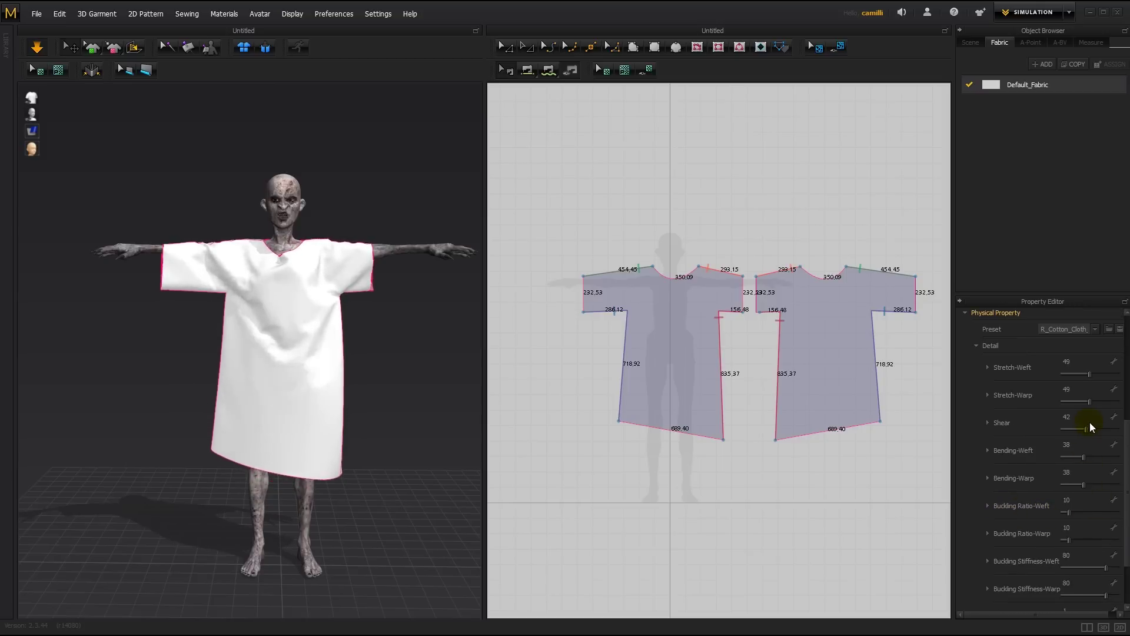
left_click_drag(1086, 429, 1076, 484)
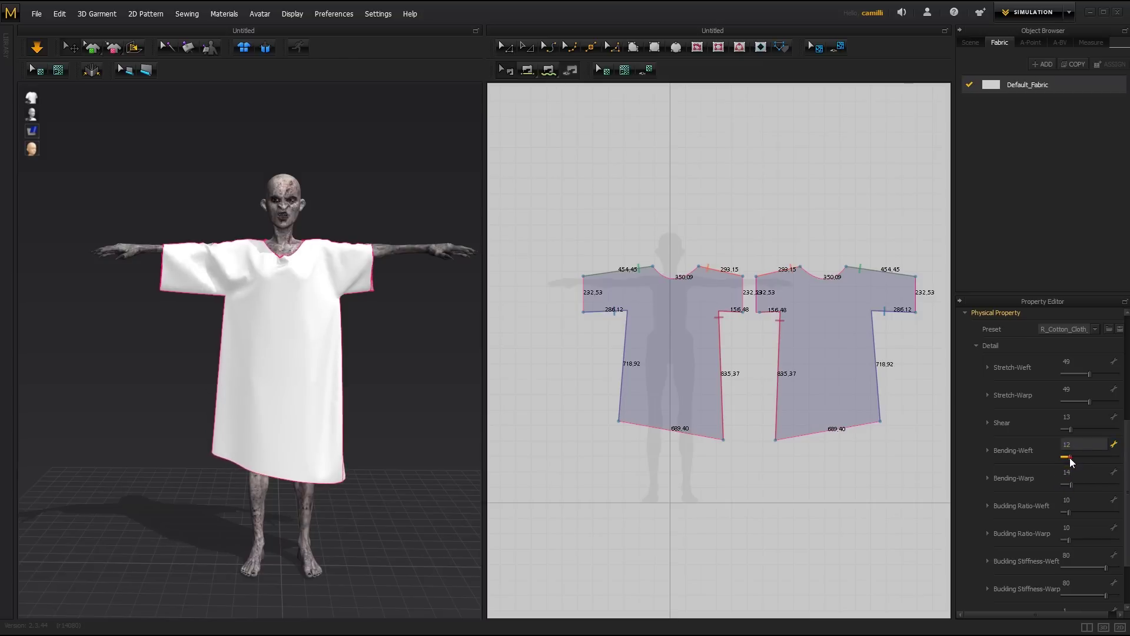
left_click_drag(1068, 427, 1072, 430)
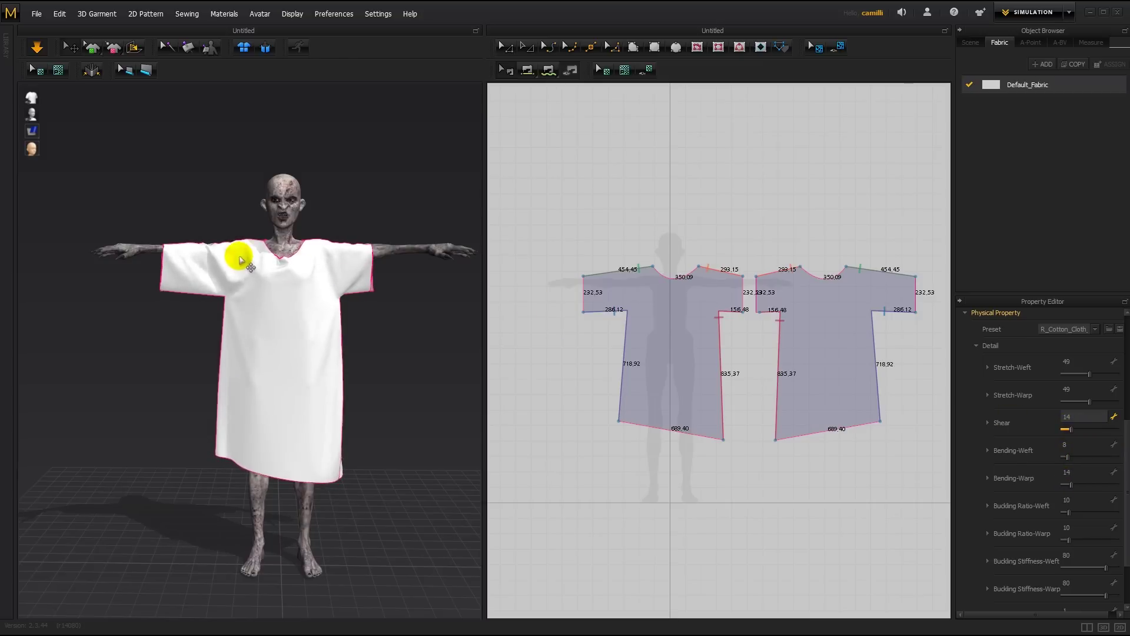
- Pull the simulated shirt sideways so the neckline slips off one shoulder, and tug the hem into place
left_click_drag(236, 256, 293, 265)
left_click(327, 211)
right_click_drag(320, 313, 319, 337)
left_click(287, 304)
left_click(326, 321)
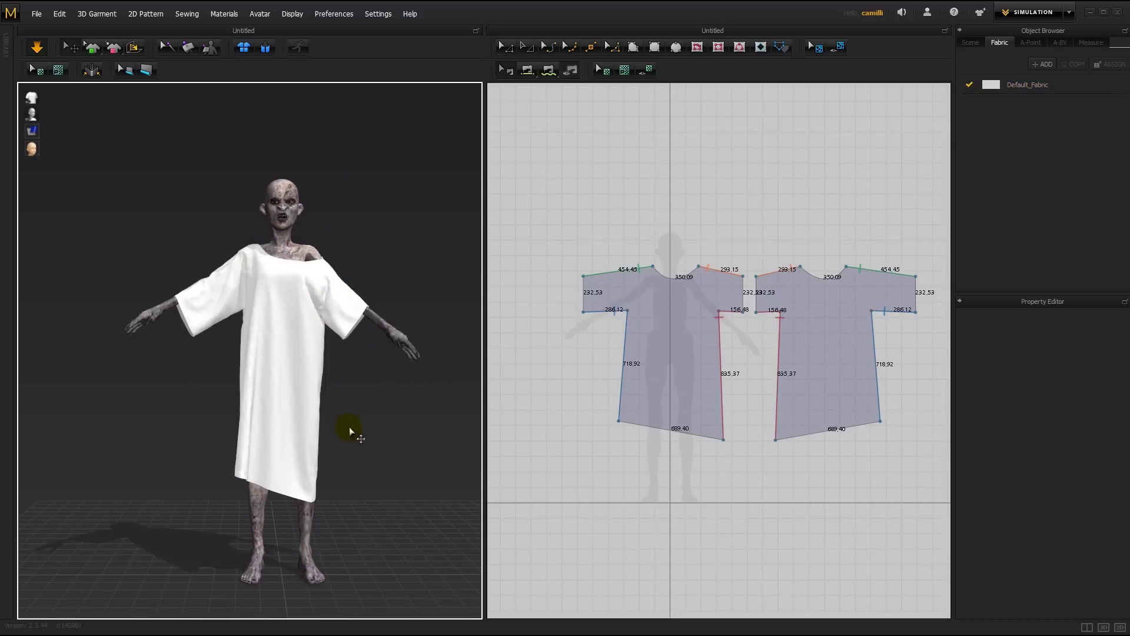
mouse_move(349, 429)
right_mouse_down()
mouse_move(393, 419)
mouse_move(358, 432)
right_mouse_up()
left_click_drag(292, 482, 366, 476)
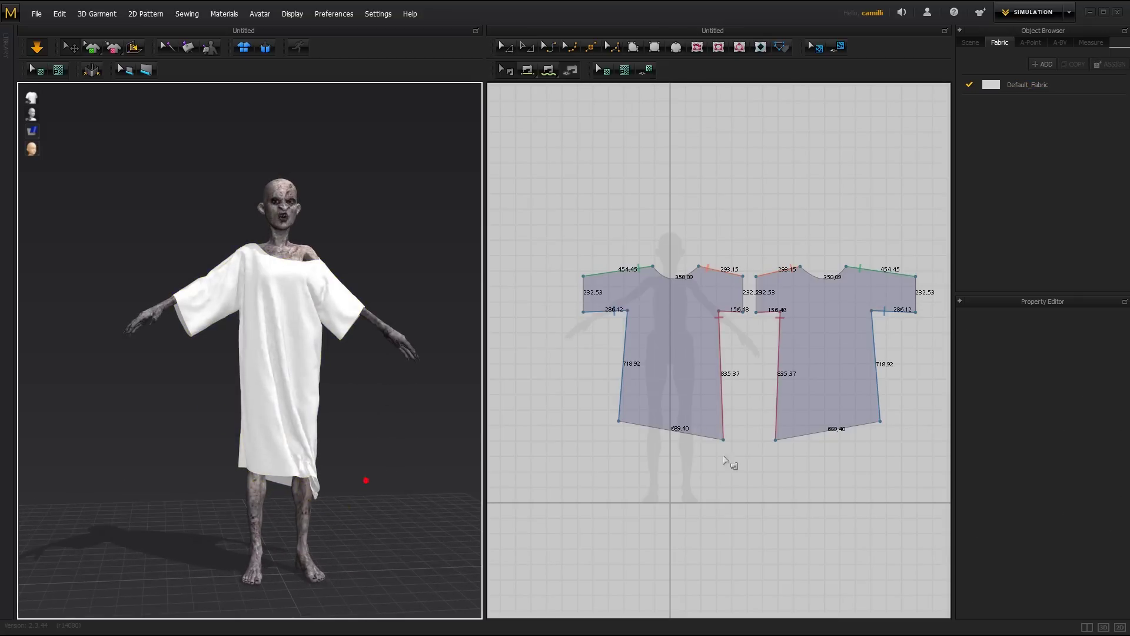
- Raise the shorter-side hem corners of the front and back pieces together, shortening those side edges to about 637 mm
left_click(620, 422)
left_click(506, 44)
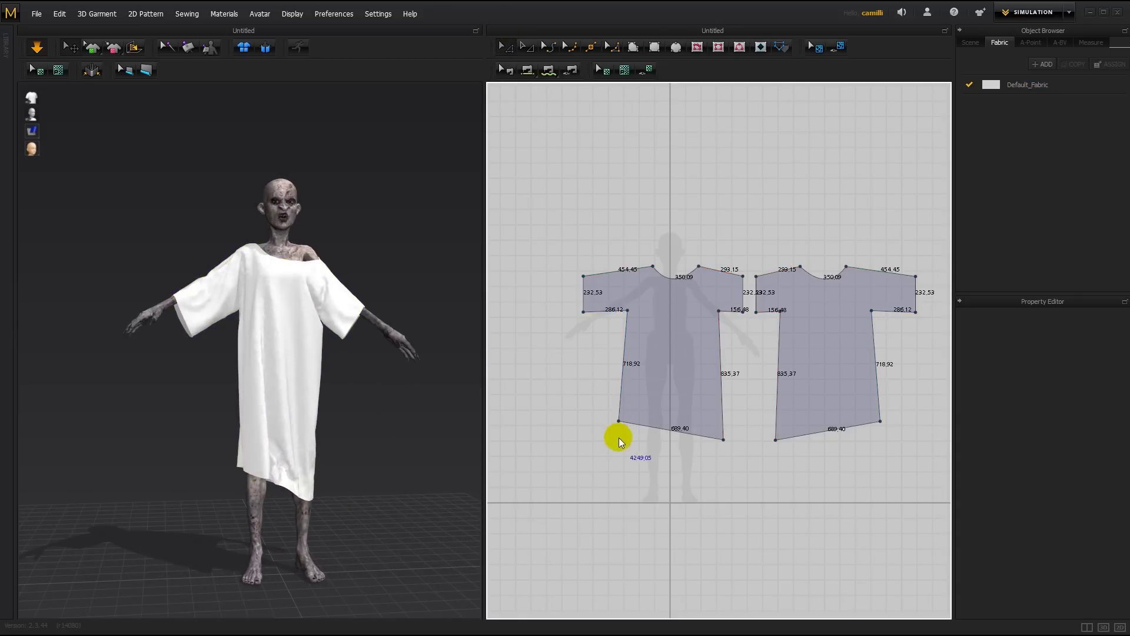
left_click(618, 421)
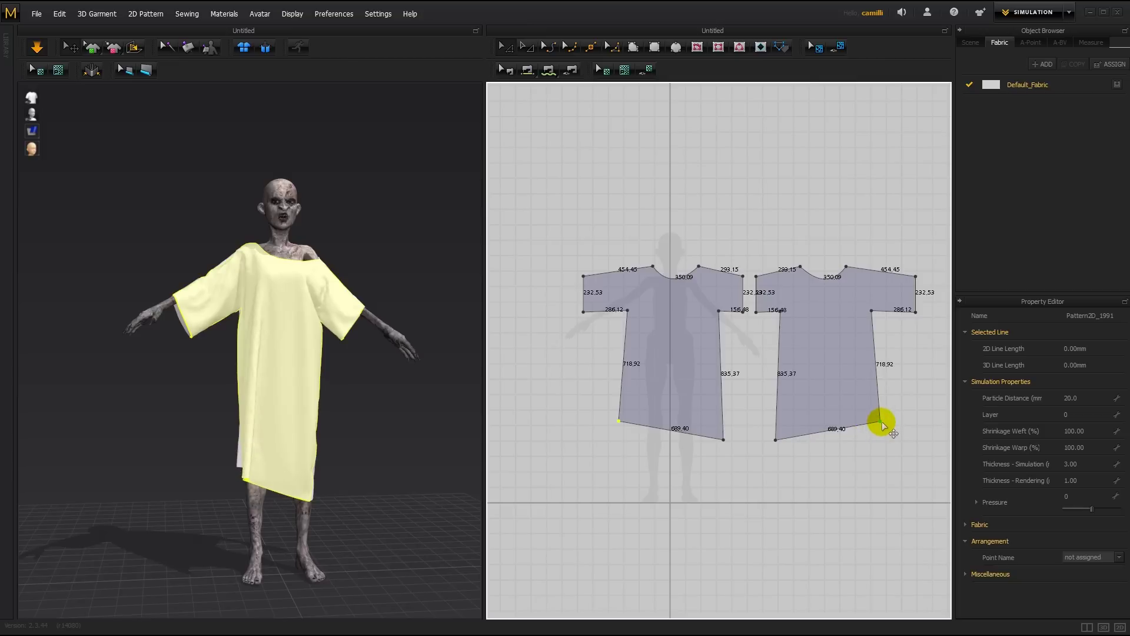
left_click_drag(879, 422, 880, 413)
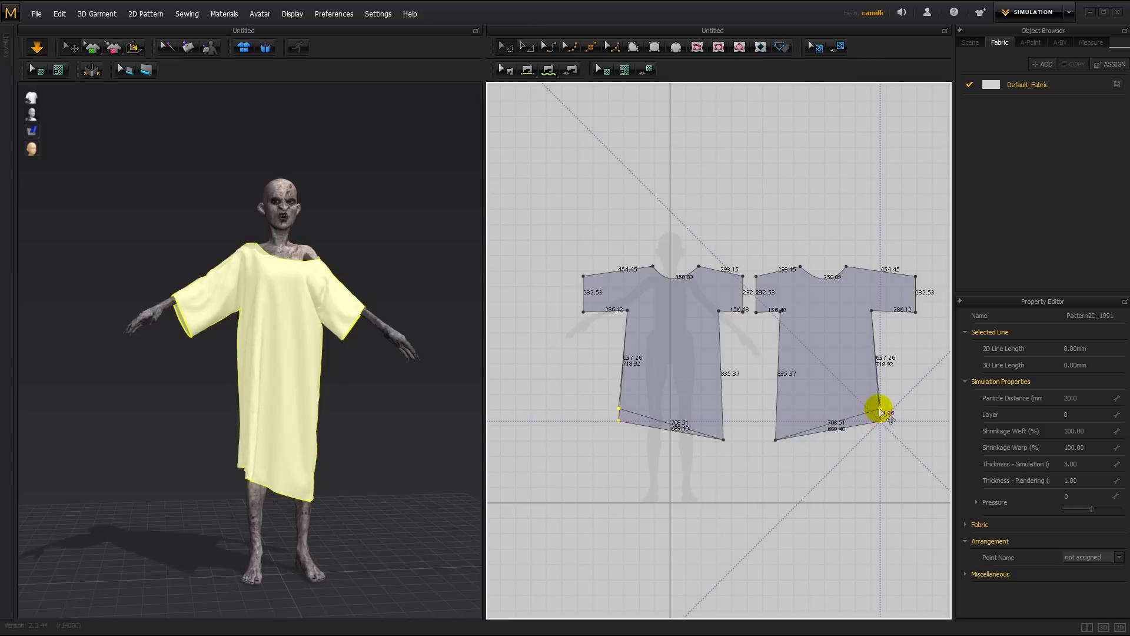
left_click(790, 408)
left_click(380, 419)
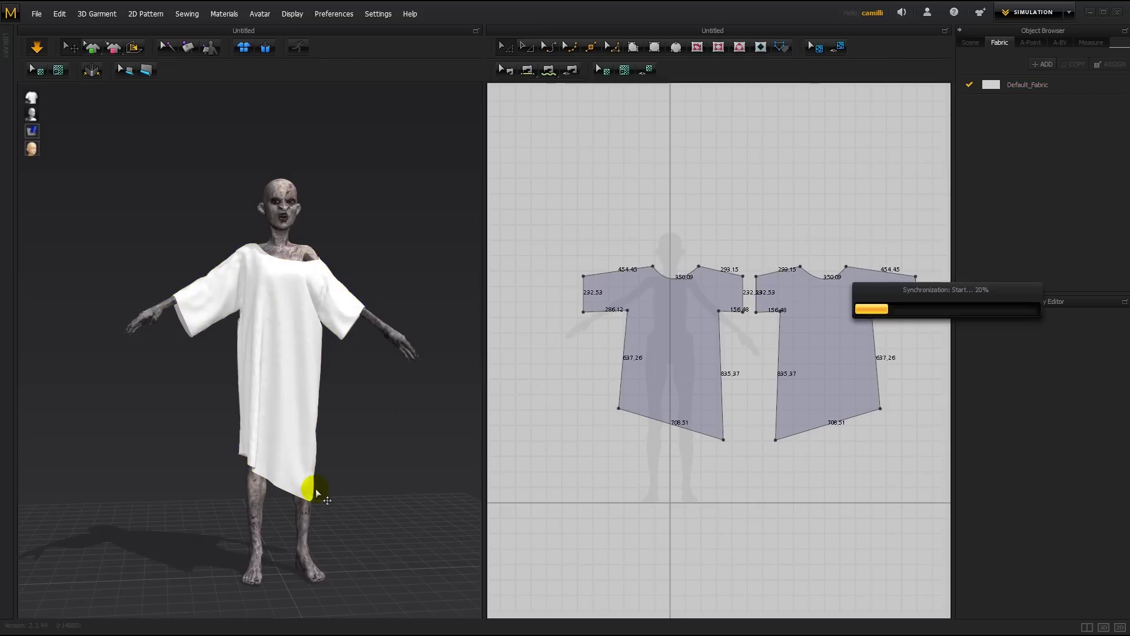
- Tug the long hem corner and the sleeve on the simulated shirt to resettle the drape
left_click(327, 500)
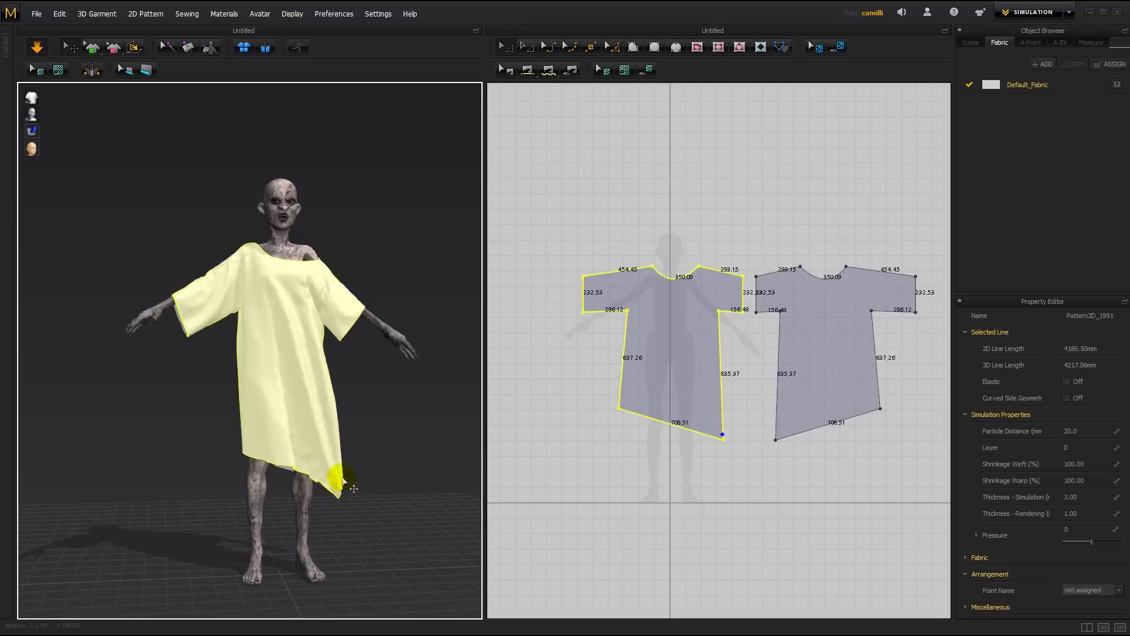
left_click(378, 417)
left_click(349, 329)
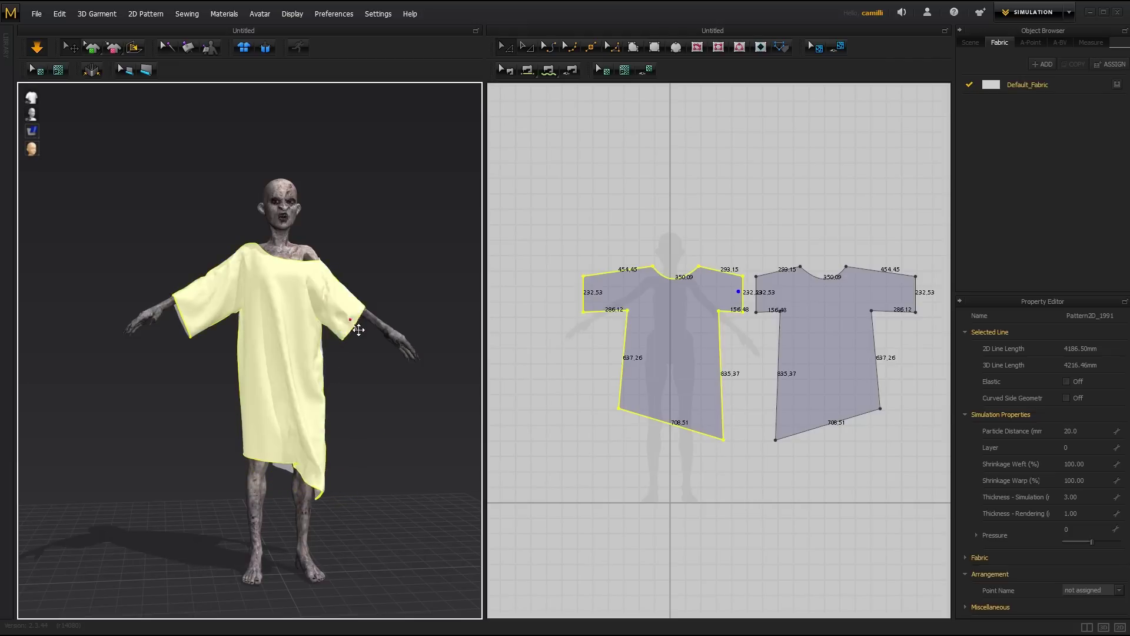
left_click(367, 382)
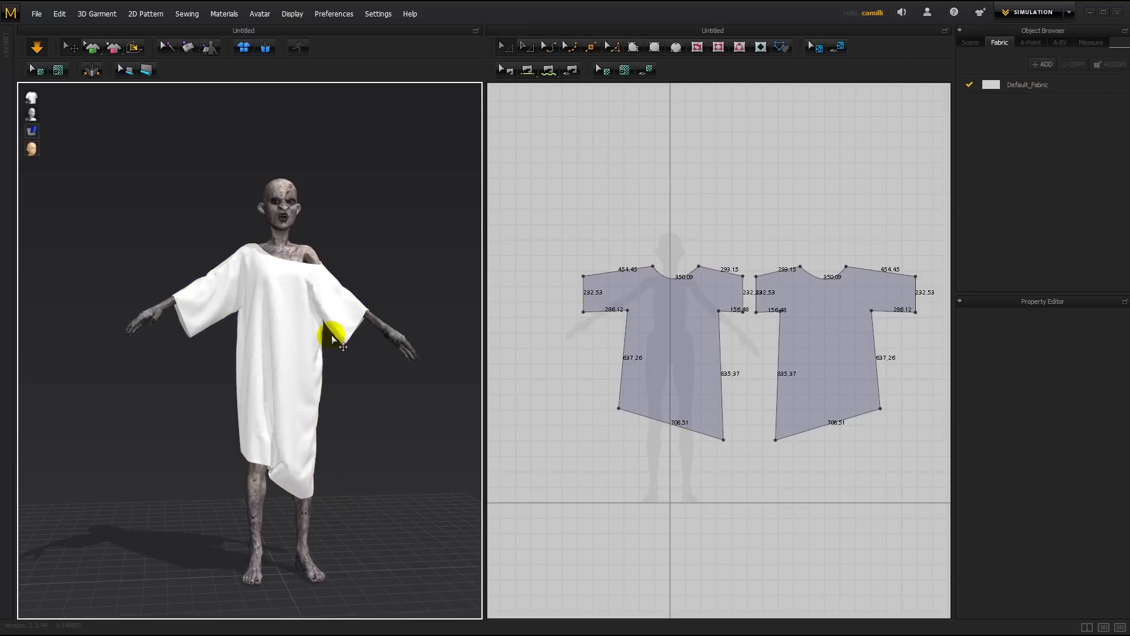
- Raise the four underarm points of both pieces together, making the side edges about 681 and 879 mm, and resettle the garment
left_click(627, 309)
left_click(719, 312, "shift")
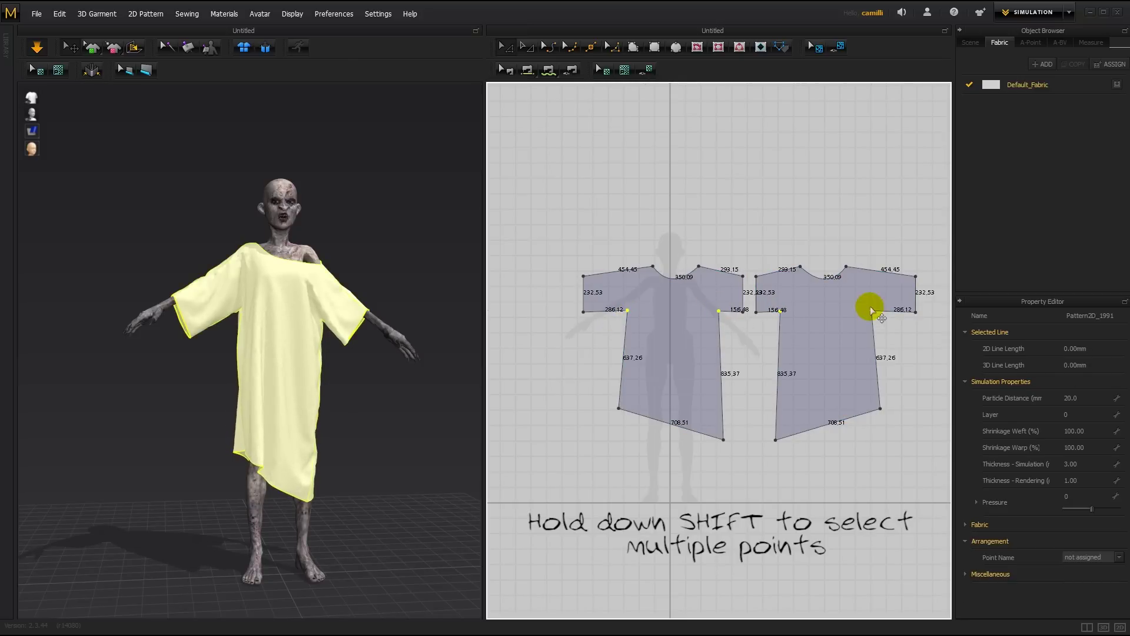
left_click_drag(871, 311, 867, 303)
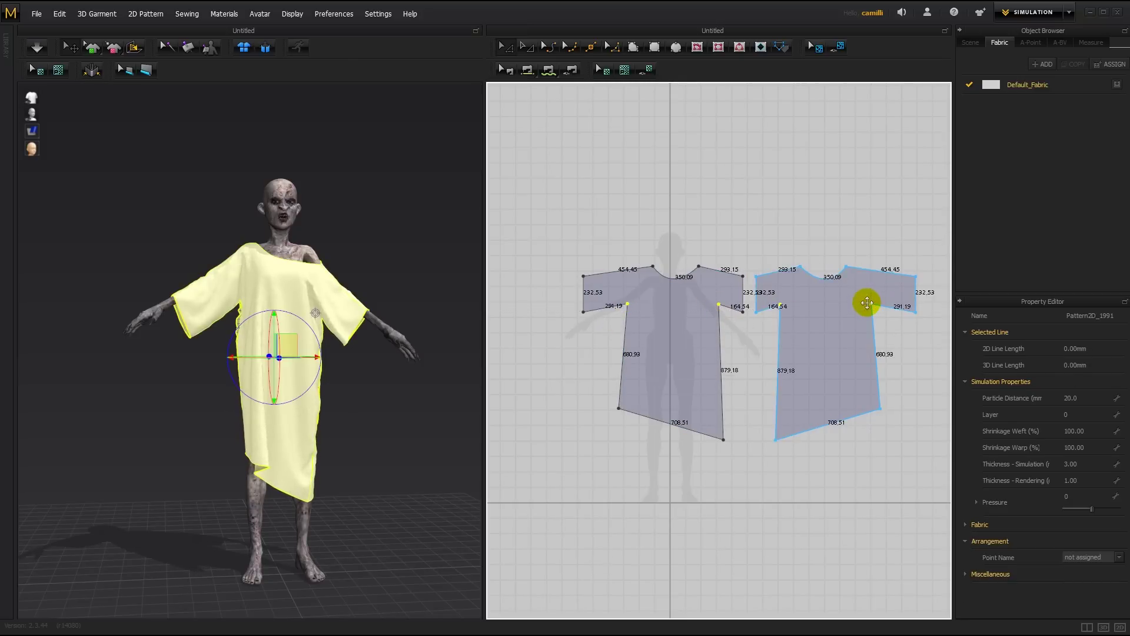
key("space")
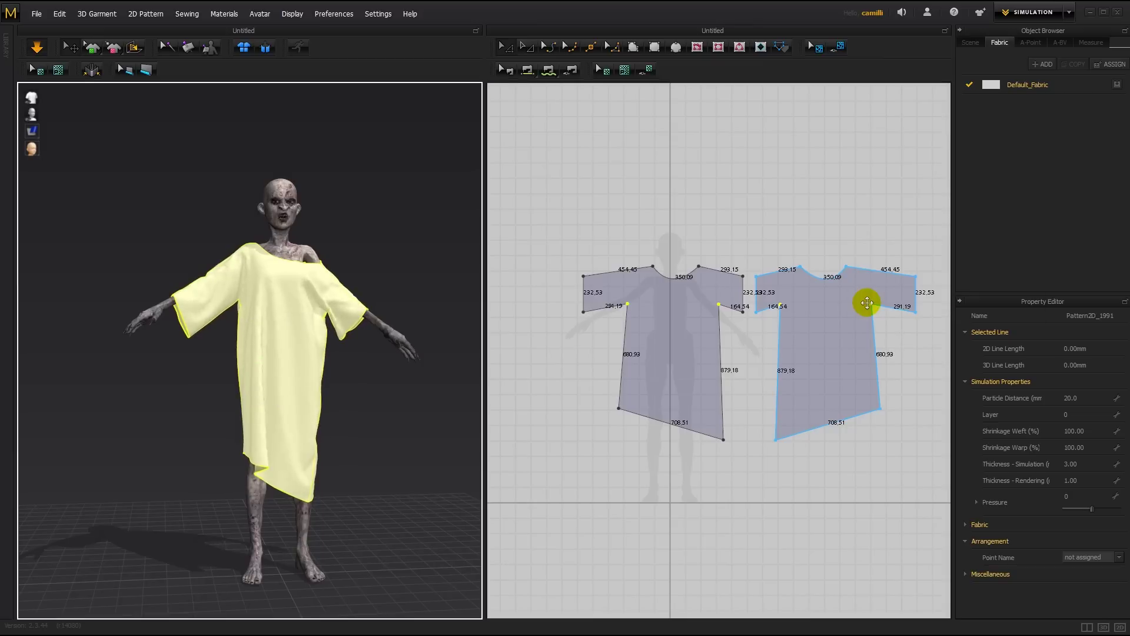
left_click(871, 305)
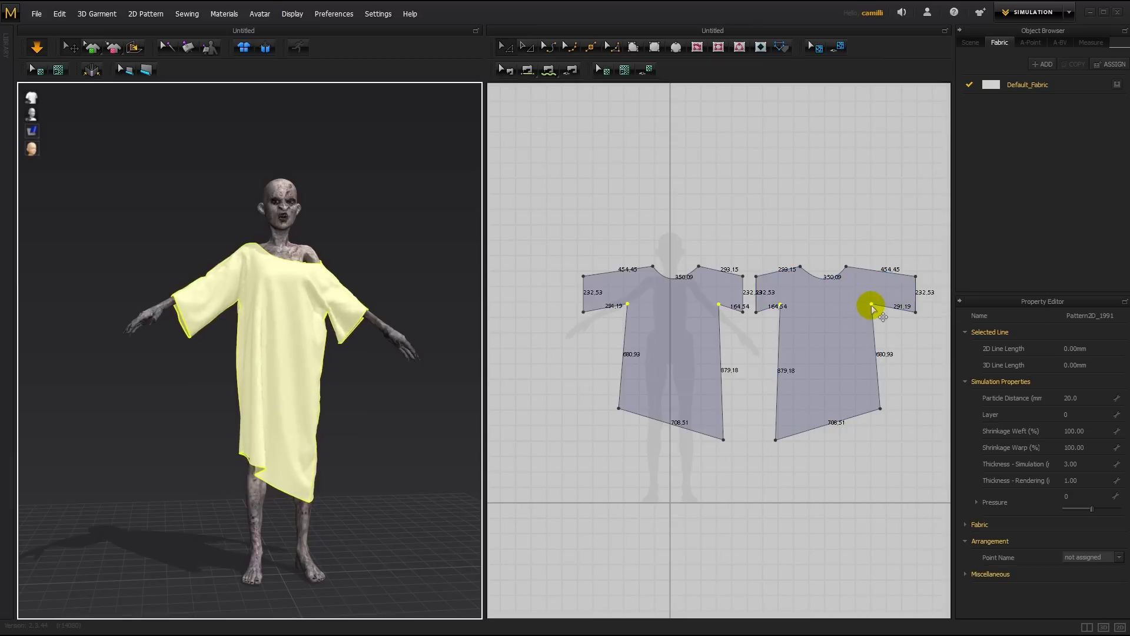
left_click(763, 217)
left_click(329, 259)
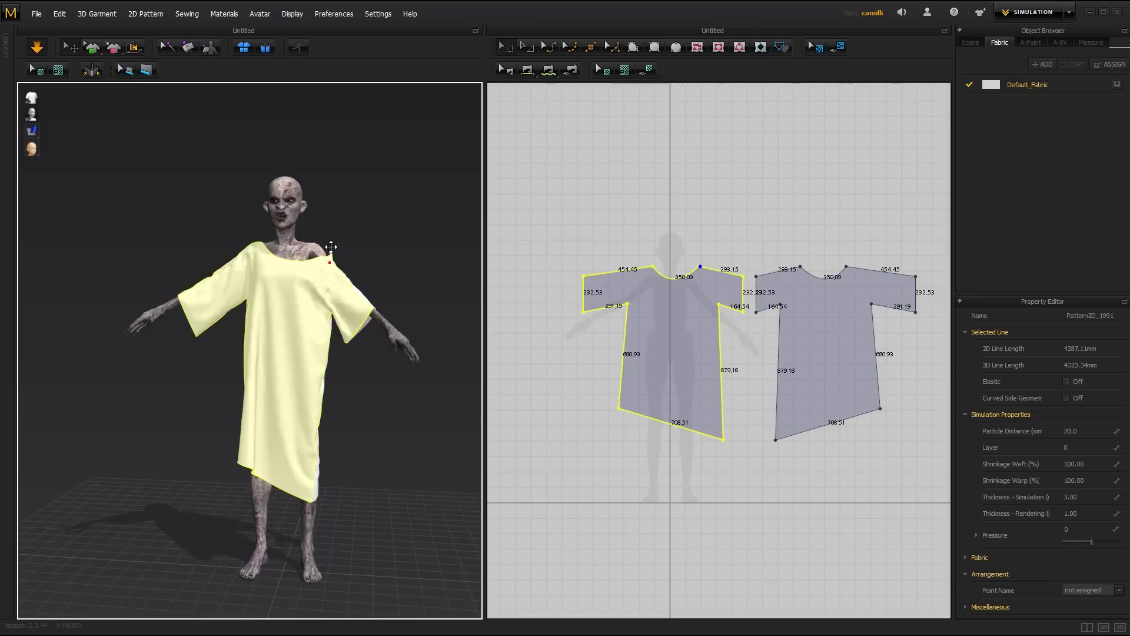
right_click_drag(386, 251, 331, 287)
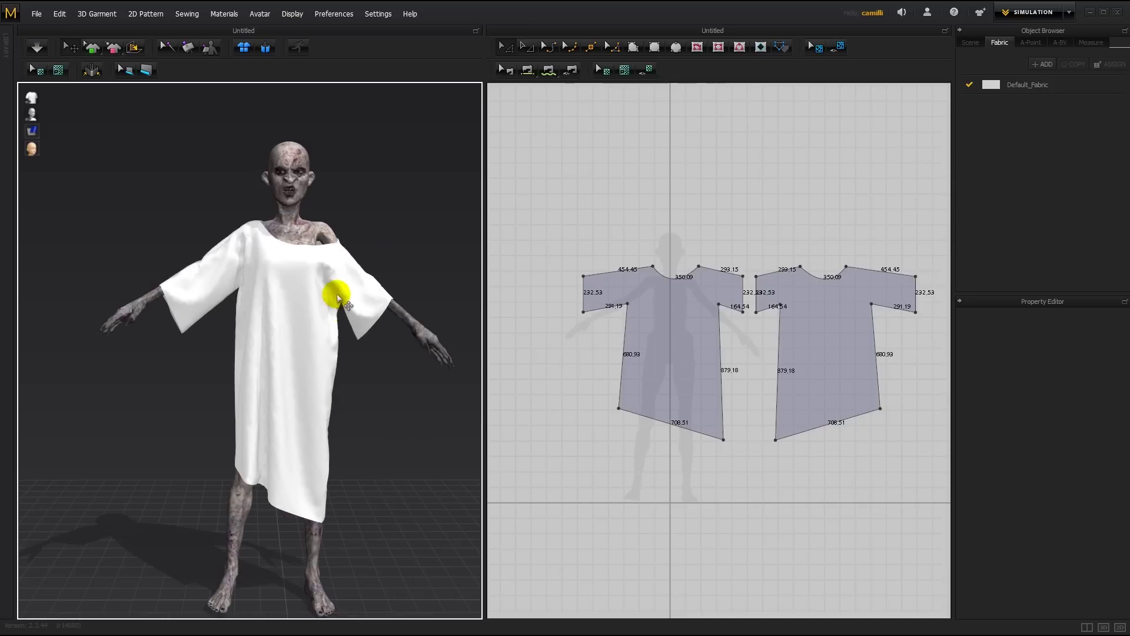
- Move the front piece's underarm point on the longer side horizontally inward by 40 mm
left_click(720, 305)
left_click_drag(720, 304, 714, 305)
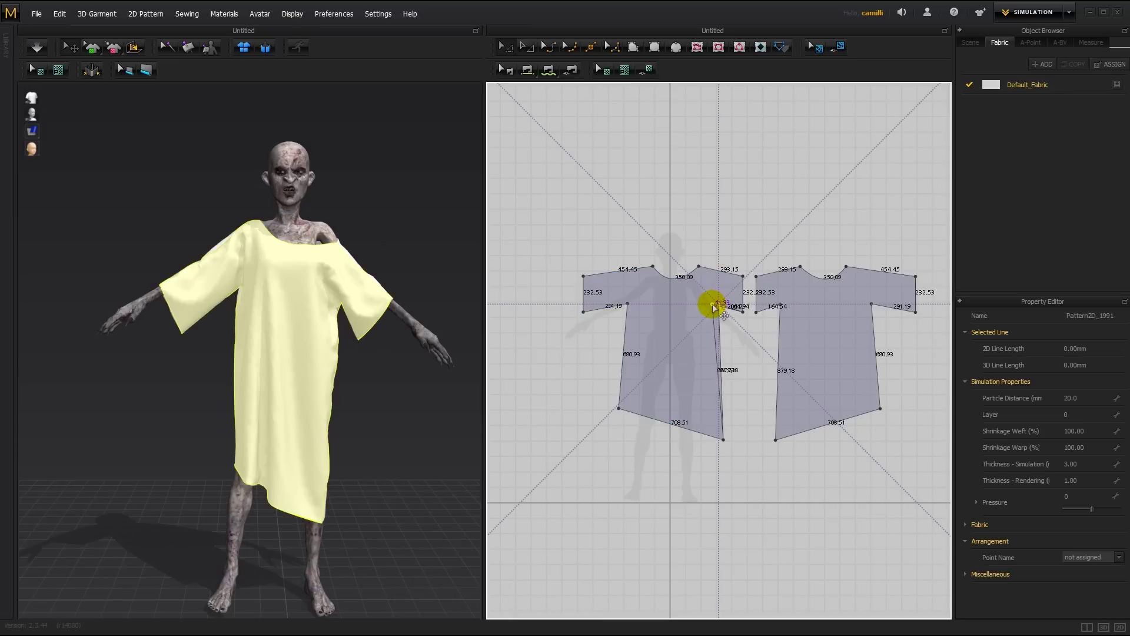
right_click(714, 306)
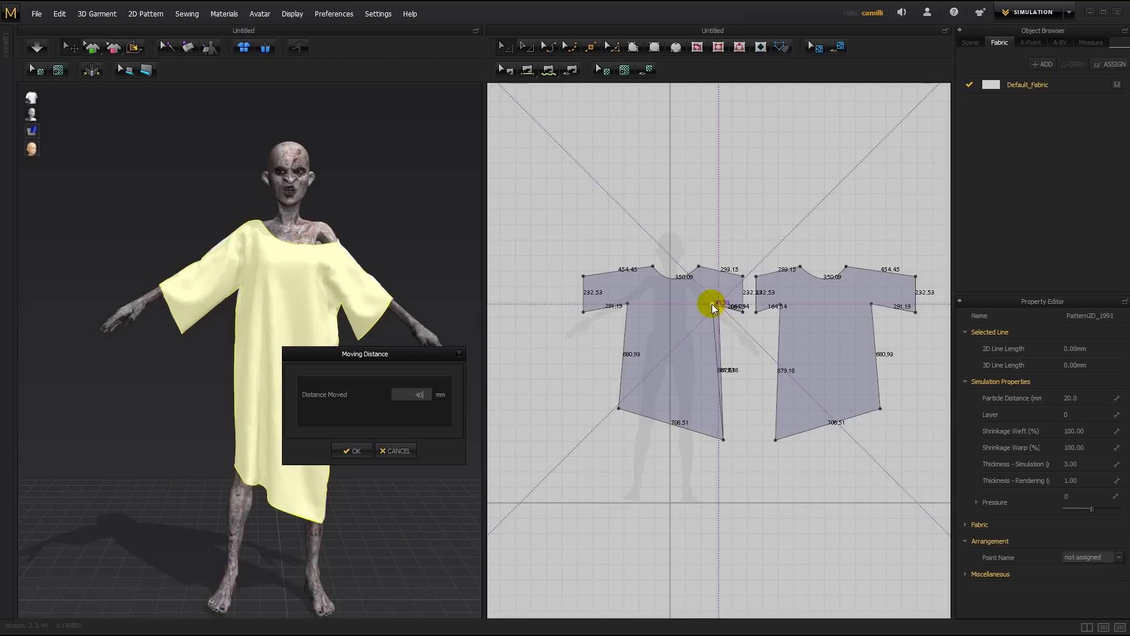
type("40")
key("Return")
- Move the matching underarm point on the back piece inward by 40 mm and resimulate the garment
left_click(780, 305)
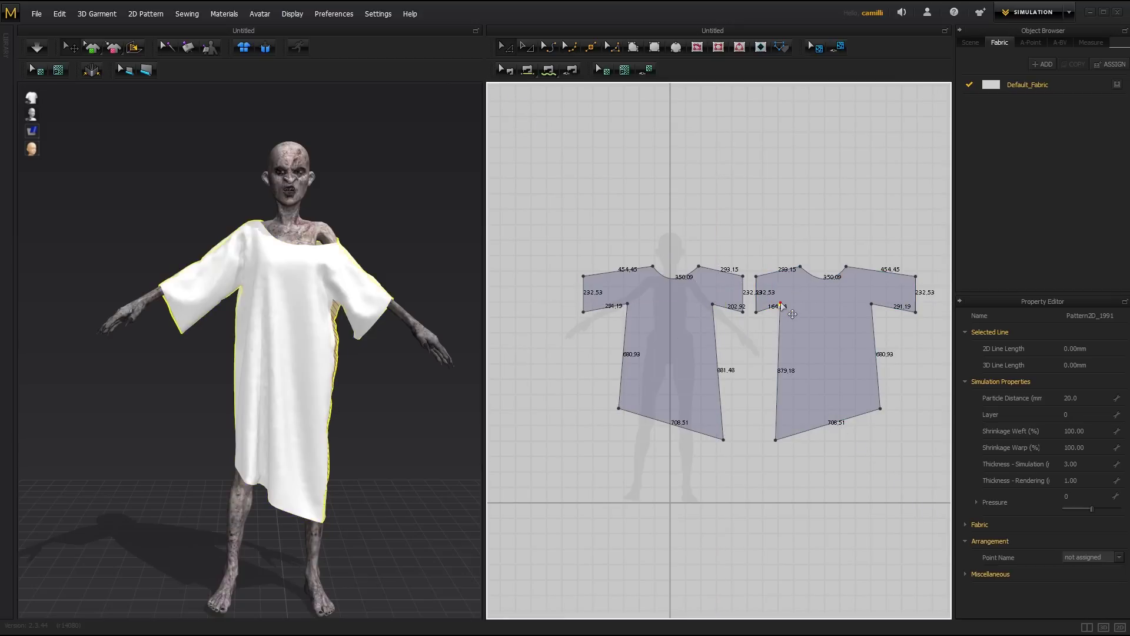
left_click_drag(781, 305, 788, 306)
right_click(787, 306)
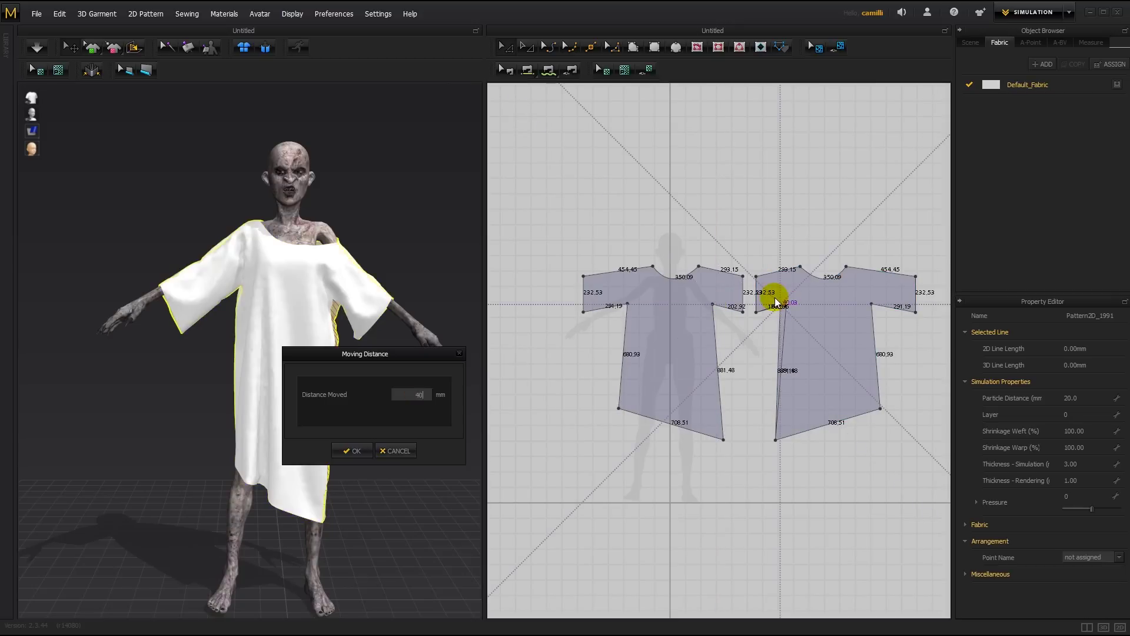
key("Return")
left_click(240, 252)
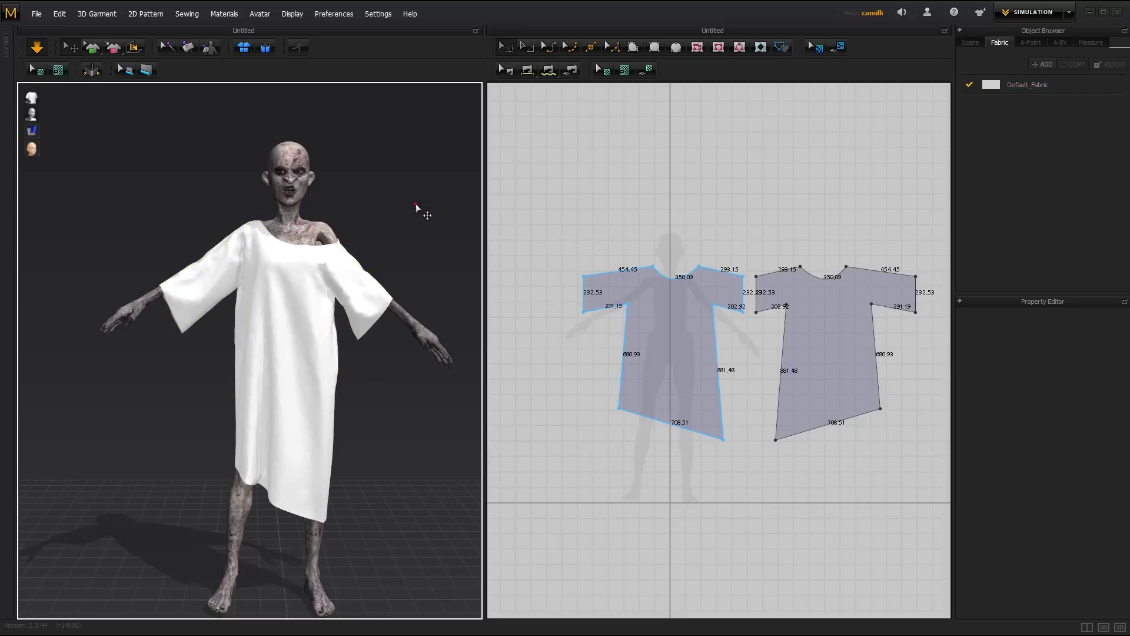
left_click(758, 253)
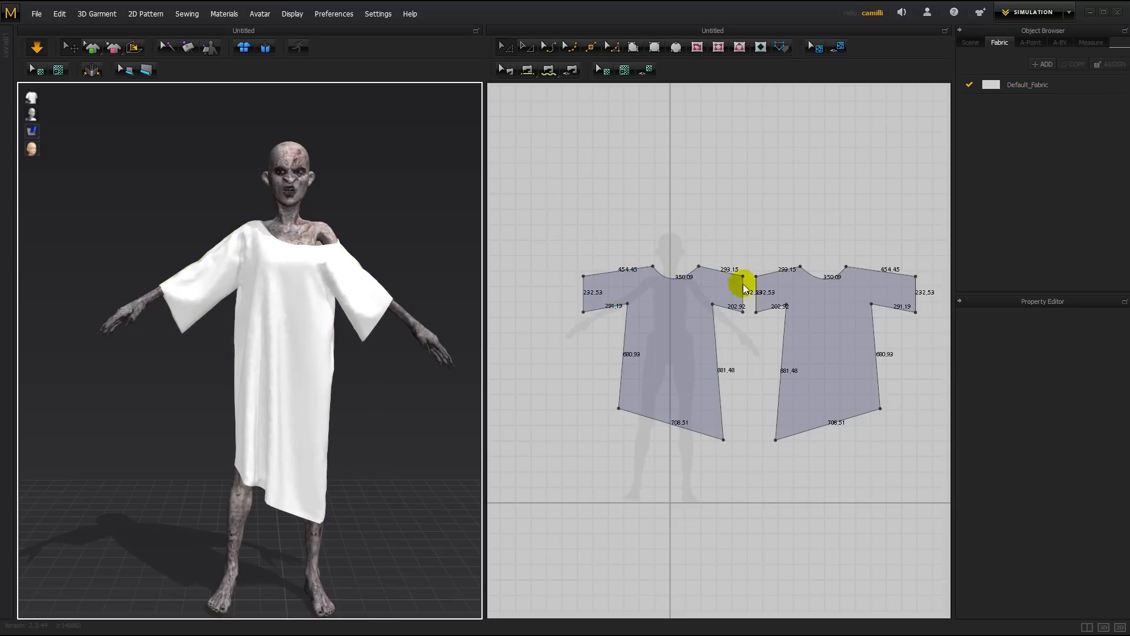
left_click(712, 341)
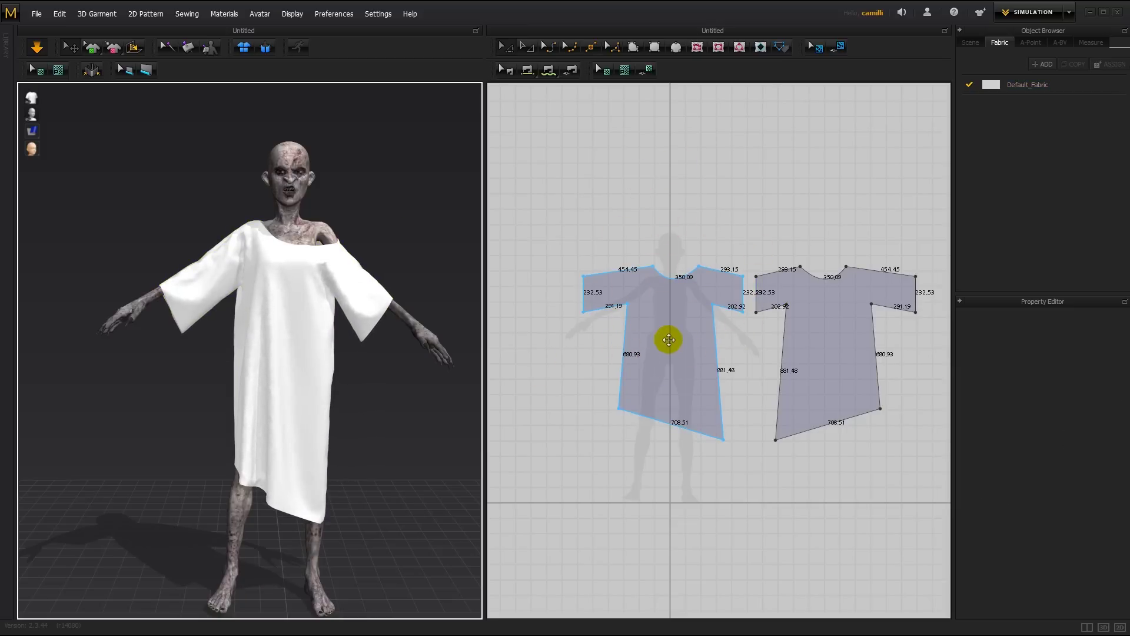
left_click(619, 416)
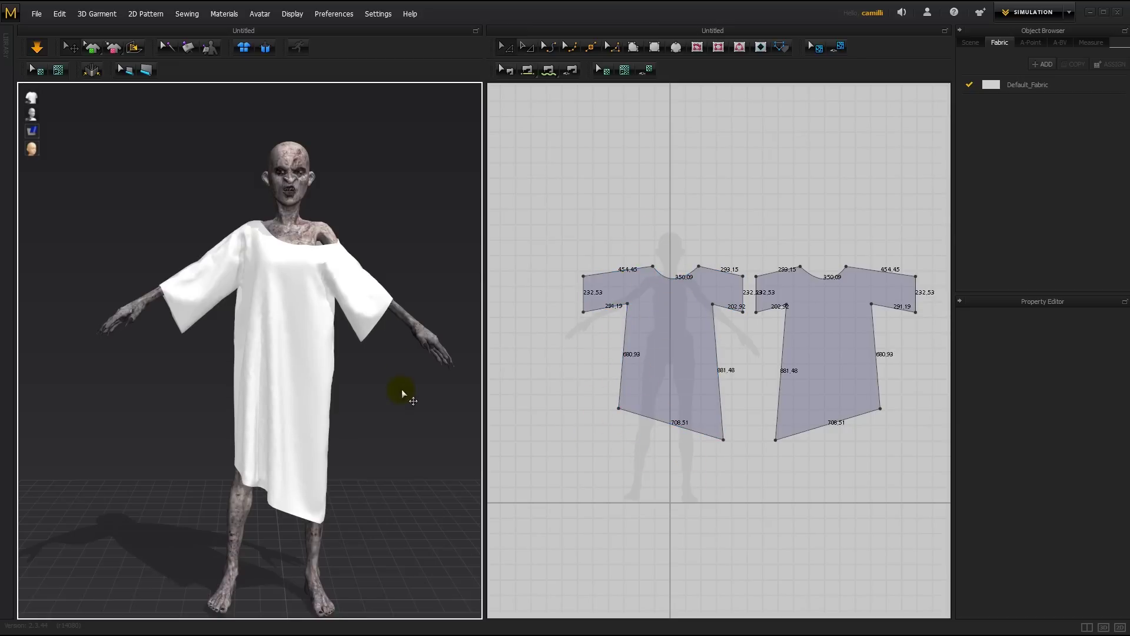
- Stop the simulation and hide the grid in the 2D pattern view
key("space")
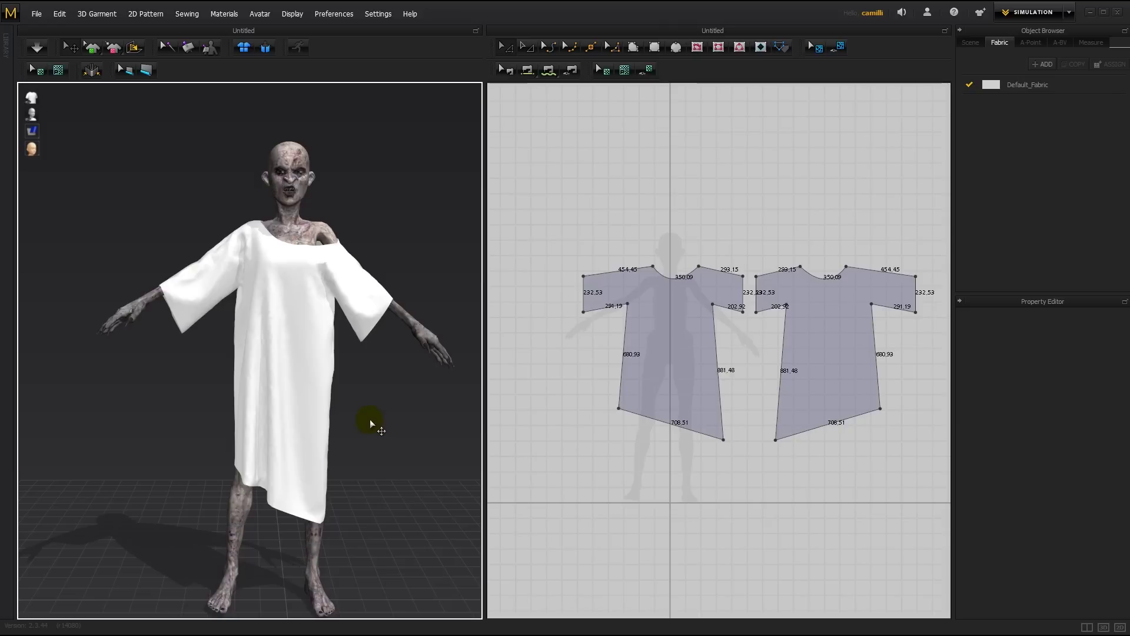
left_click(293, 14)
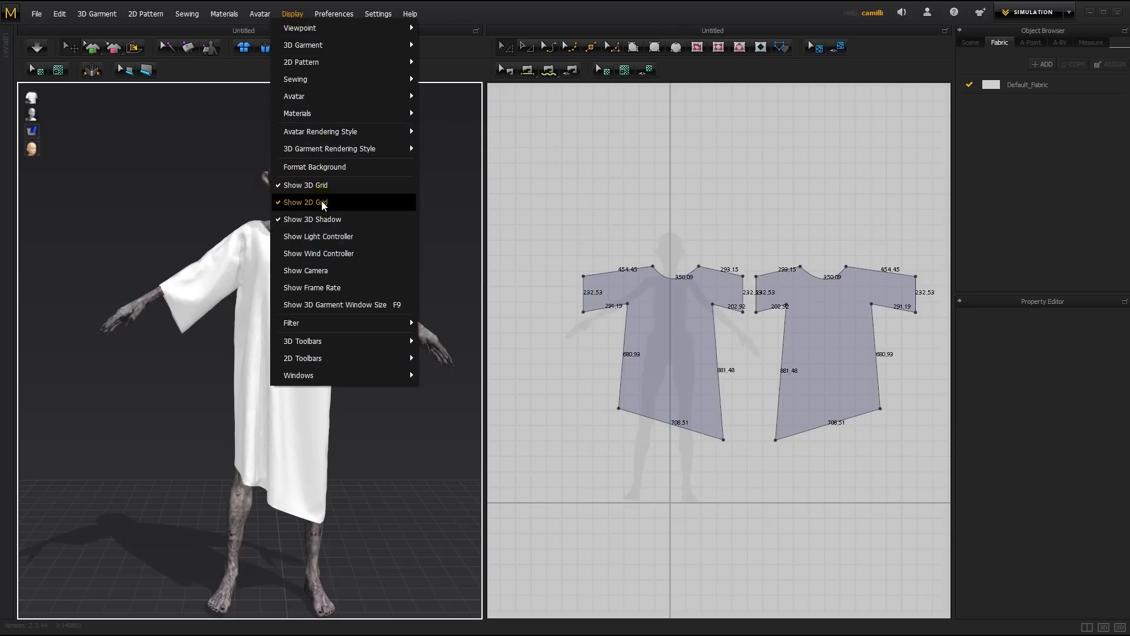
left_click(323, 202)
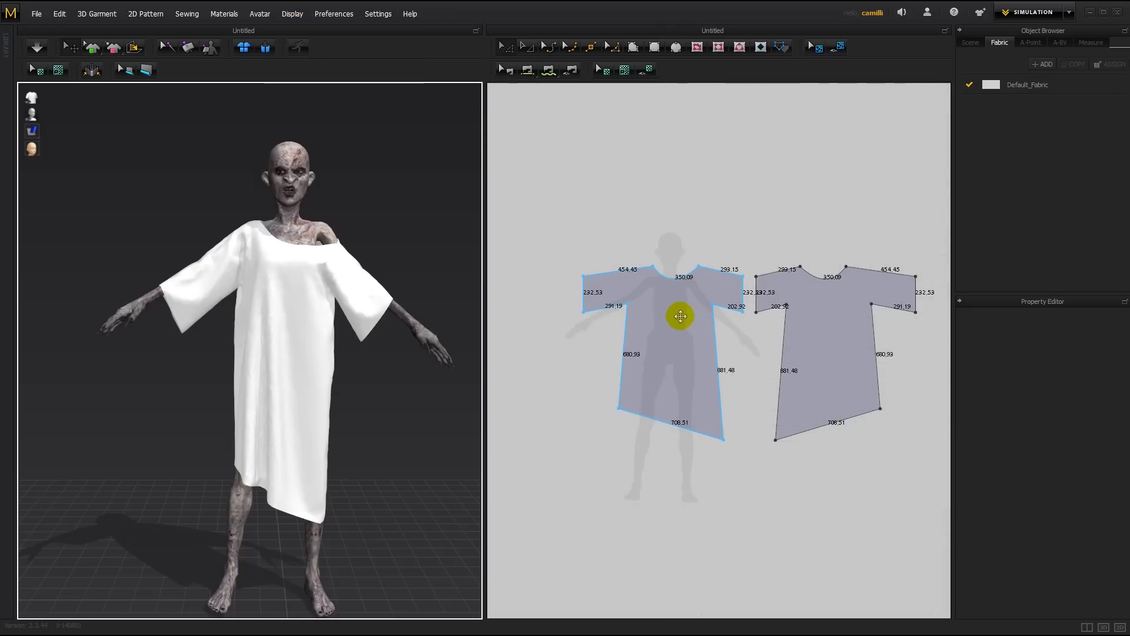
- Move the front piece away from the avatar silhouette and the back piece, and show only the 2D pattern view
left_click(663, 302)
left_click_drag(663, 302, 543, 209)
middle_click_drag(603, 230, 791, 309)
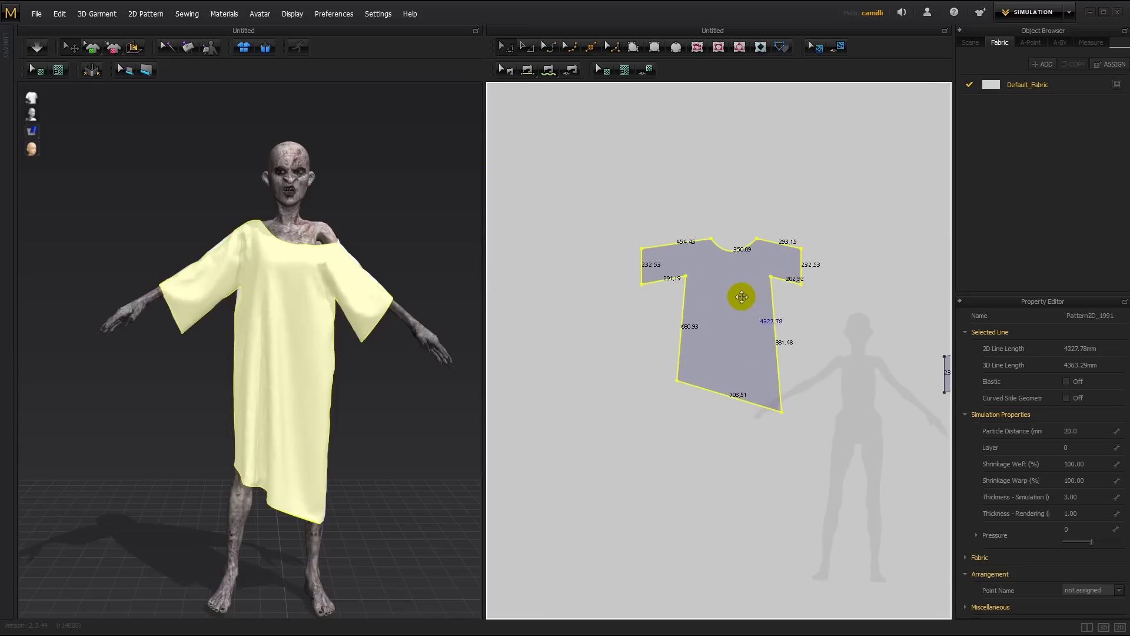
left_click_drag(735, 297, 681, 293)
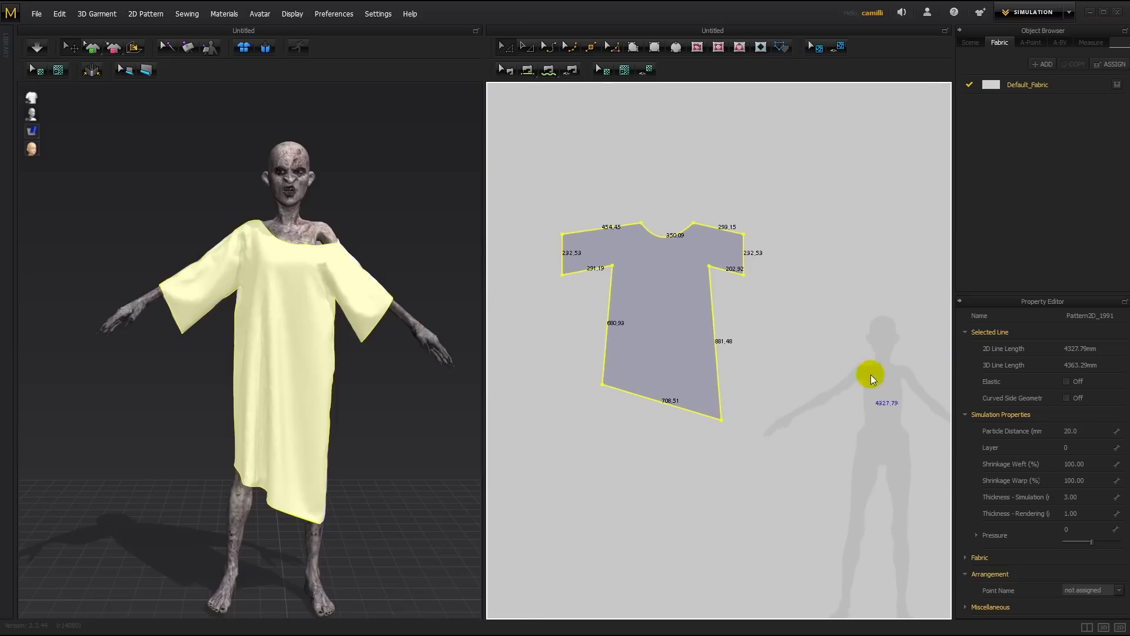
scroll(802, 388, "up", 5)
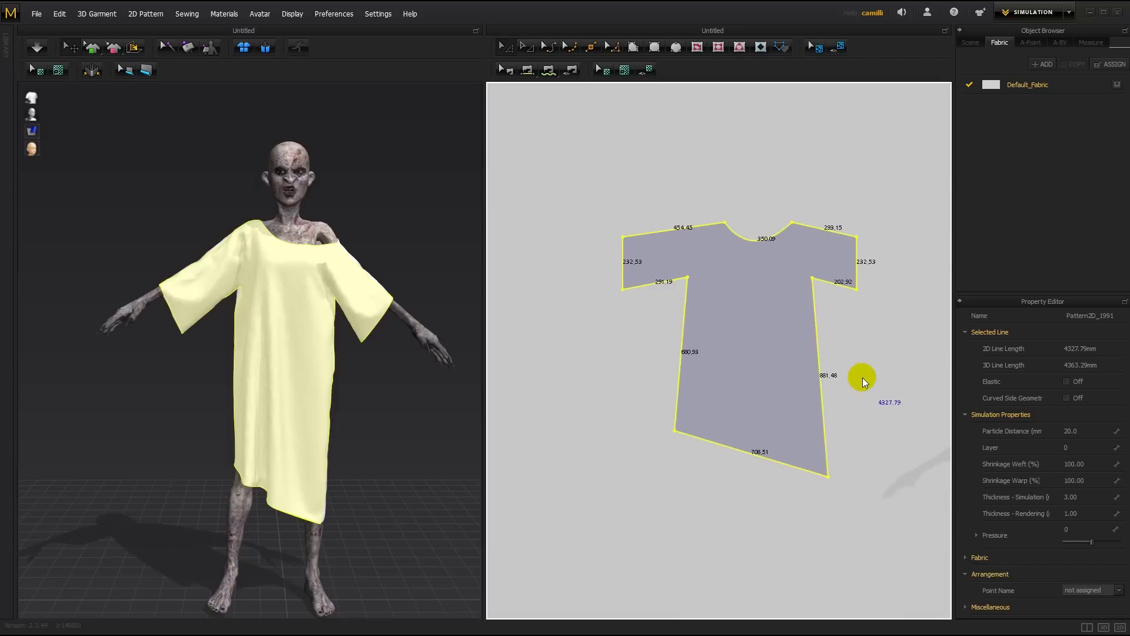
middle_click_drag(871, 409, 876, 437)
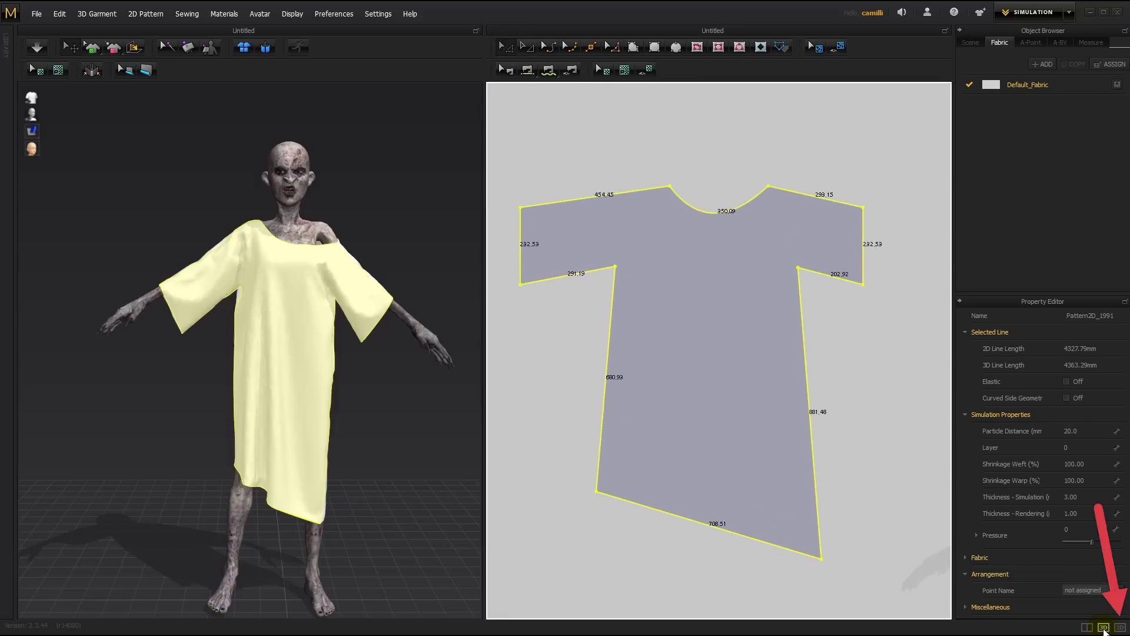
left_click(1120, 627)
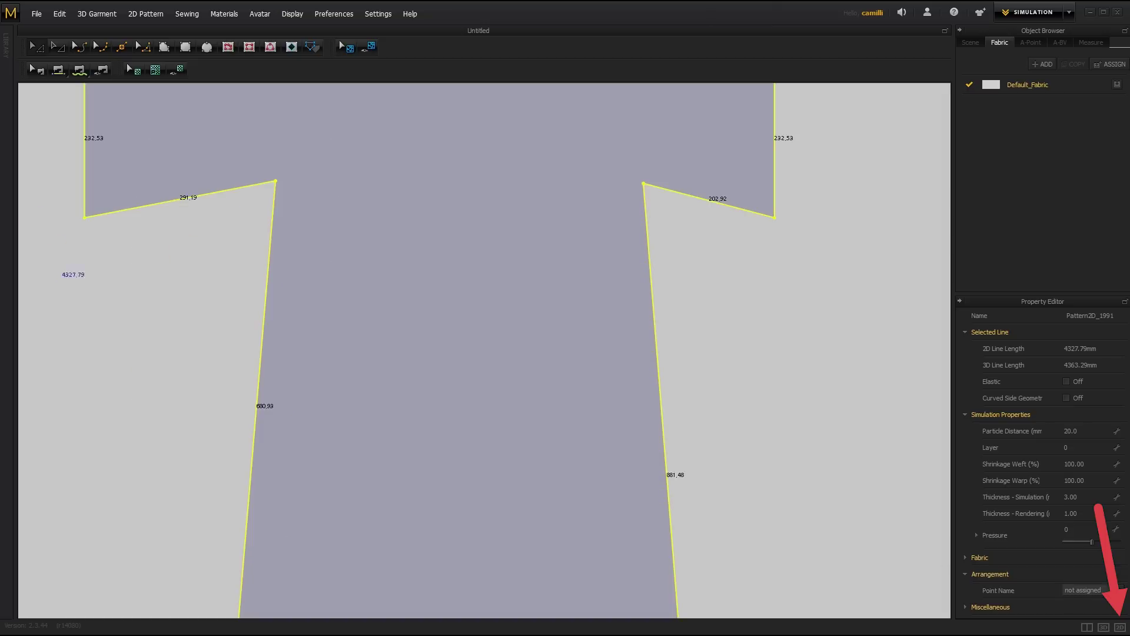
scroll(463, 297, "down", 5)
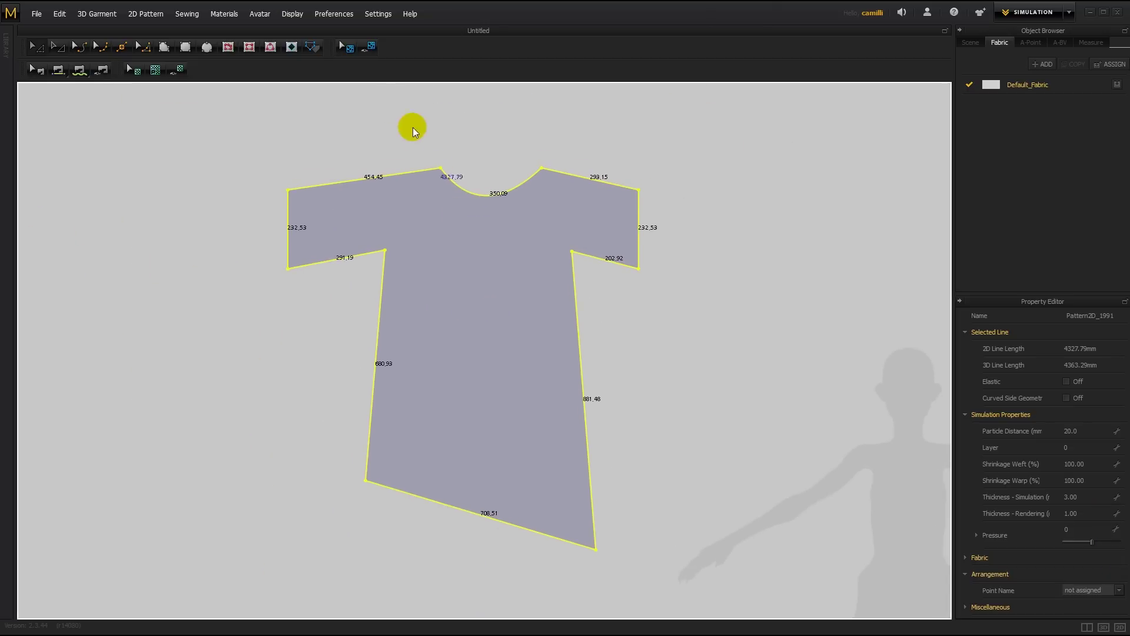
- Draw a rectangle around the front piece and tighten it to the piece's outer edges, about 1044 by 1132 mm
left_click(185, 48)
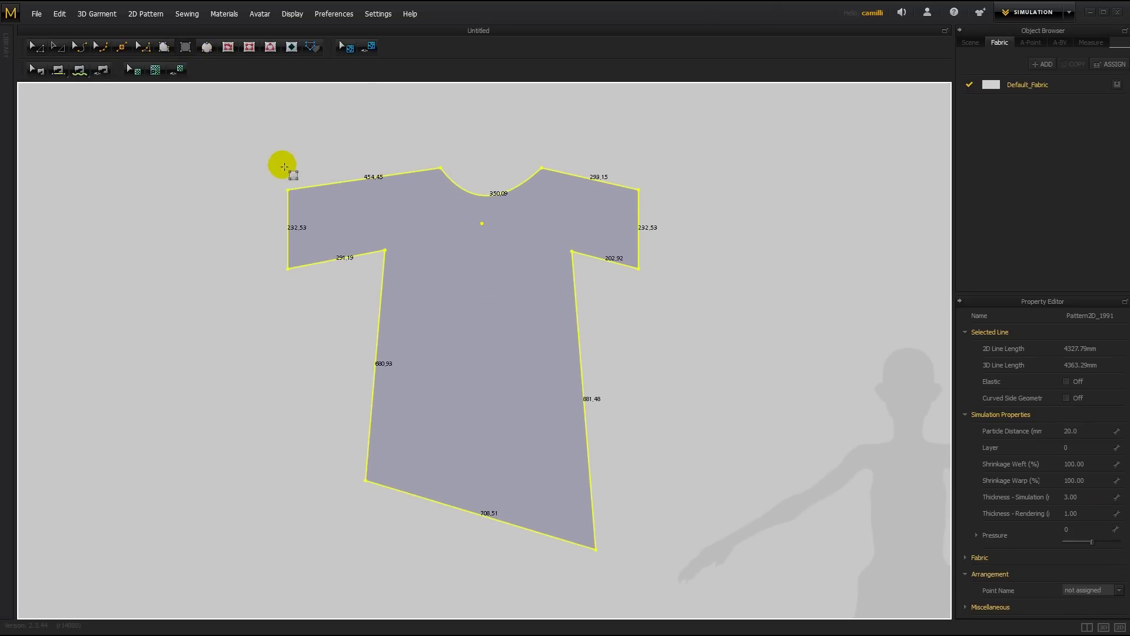
left_click_drag(281, 158, 641, 550)
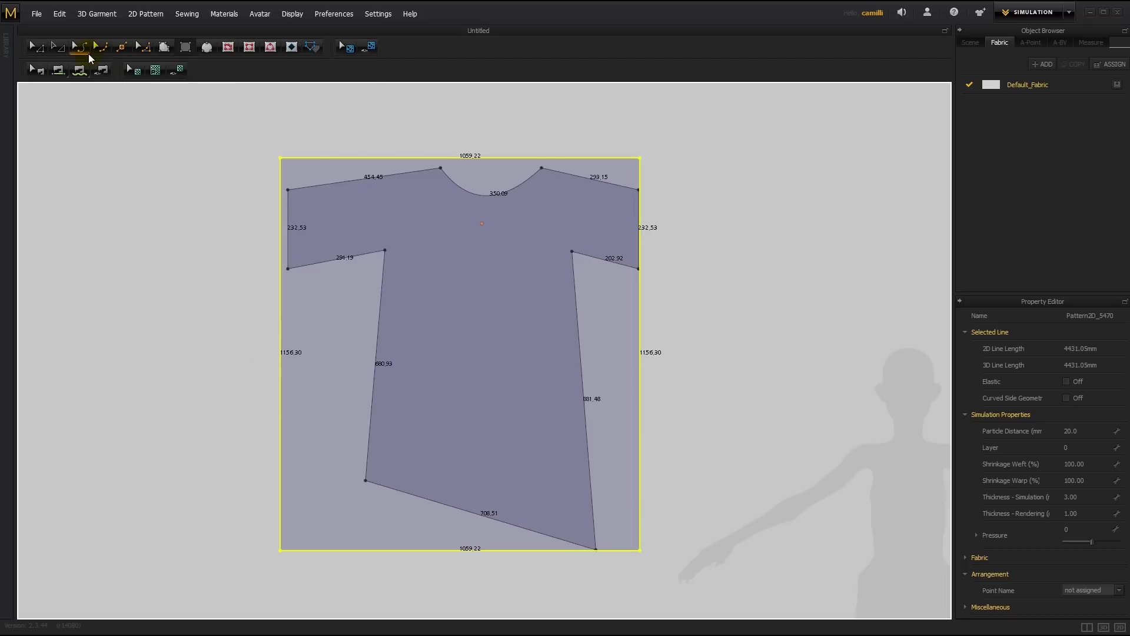
left_click(58, 46)
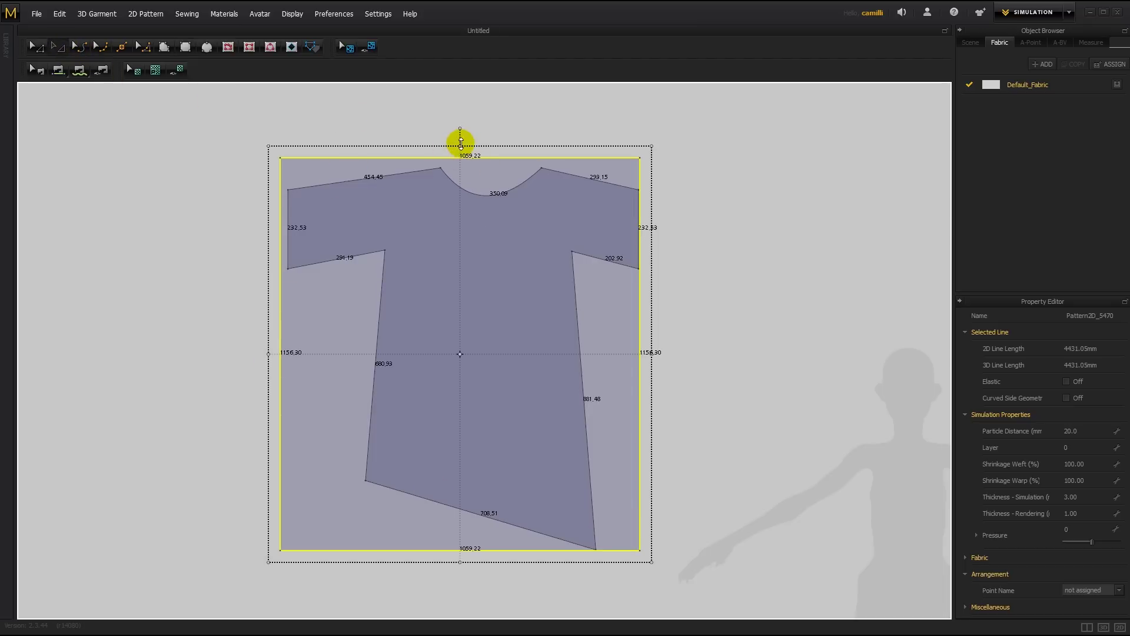
left_click_drag(460, 145, 456, 157)
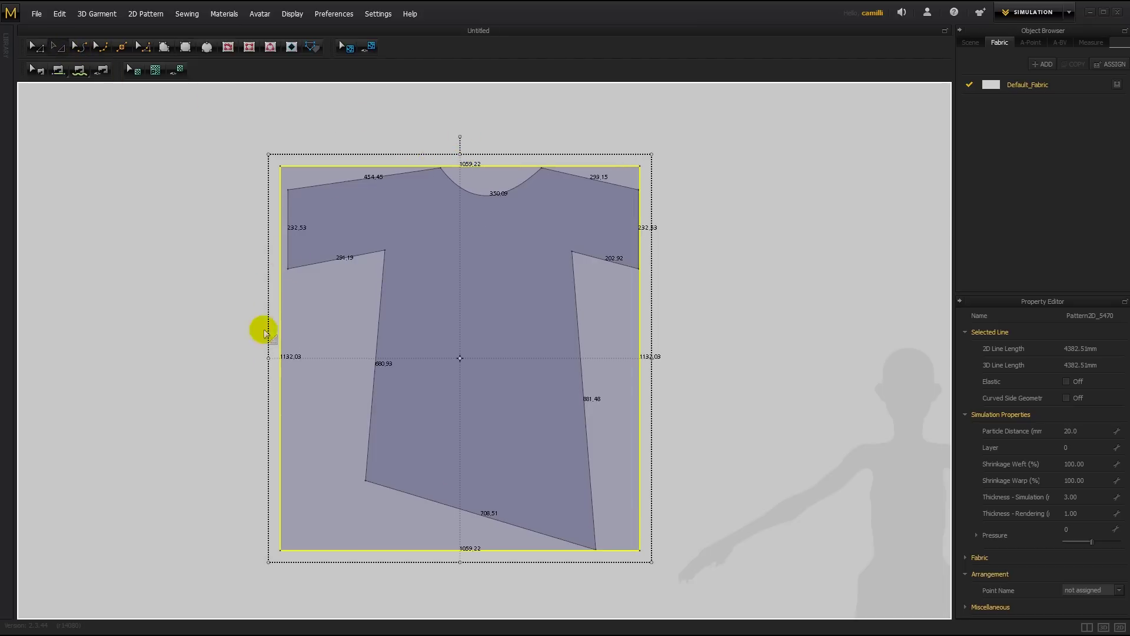
left_click_drag(262, 356, 275, 357)
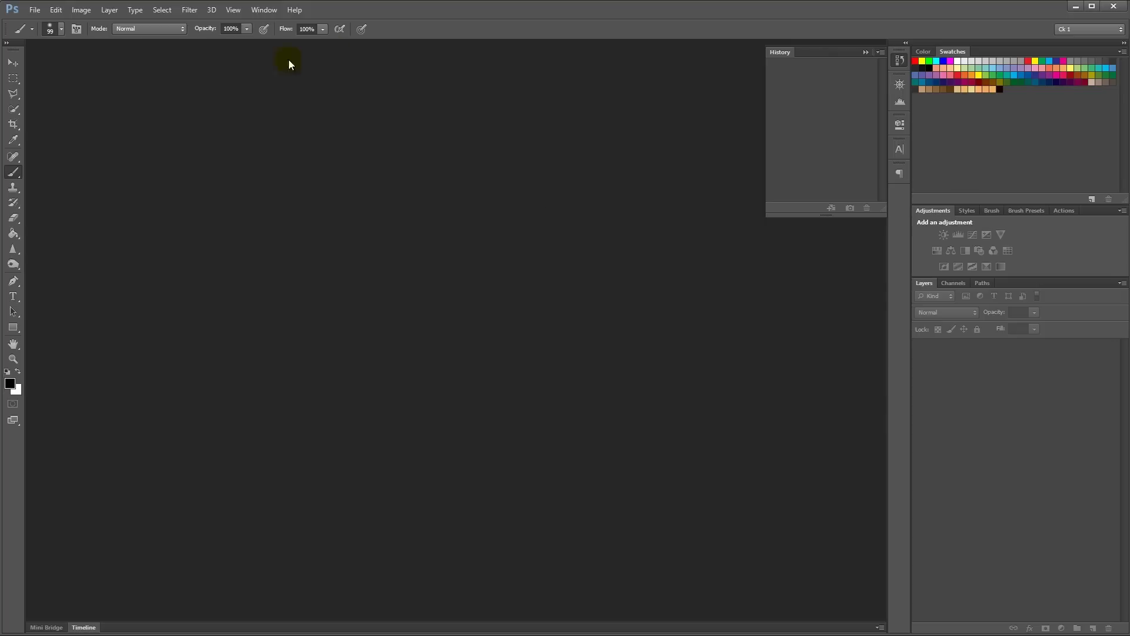
- Switch to Photoshop and create a new document 1043 mm wide and 1132 mm high
left_click(35, 10)
left_click(45, 22)
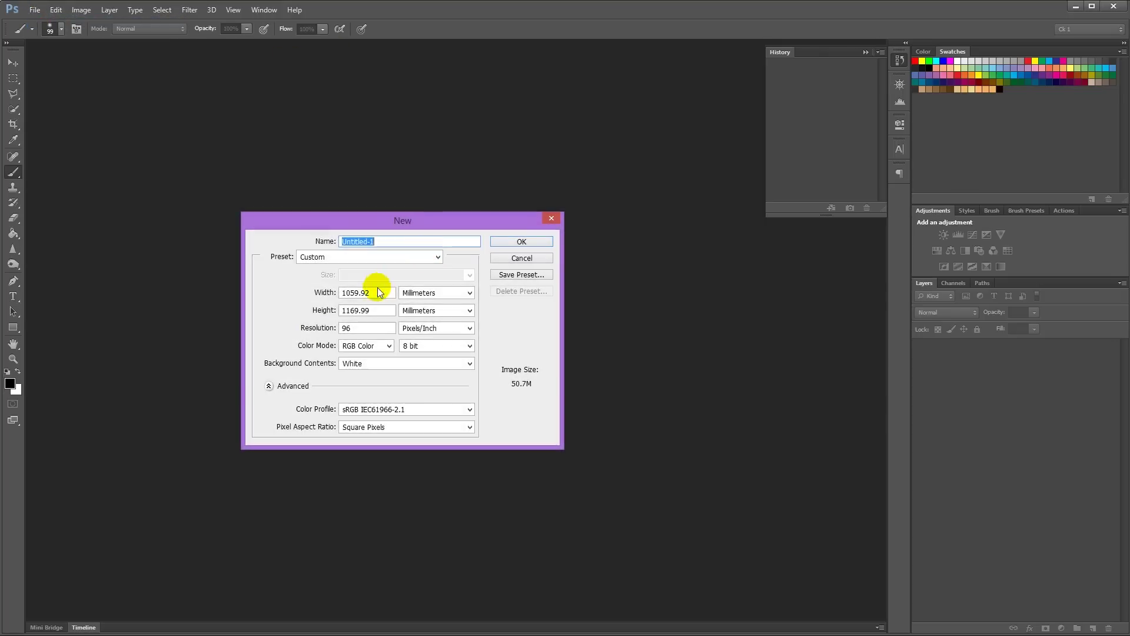
double_click(377, 293)
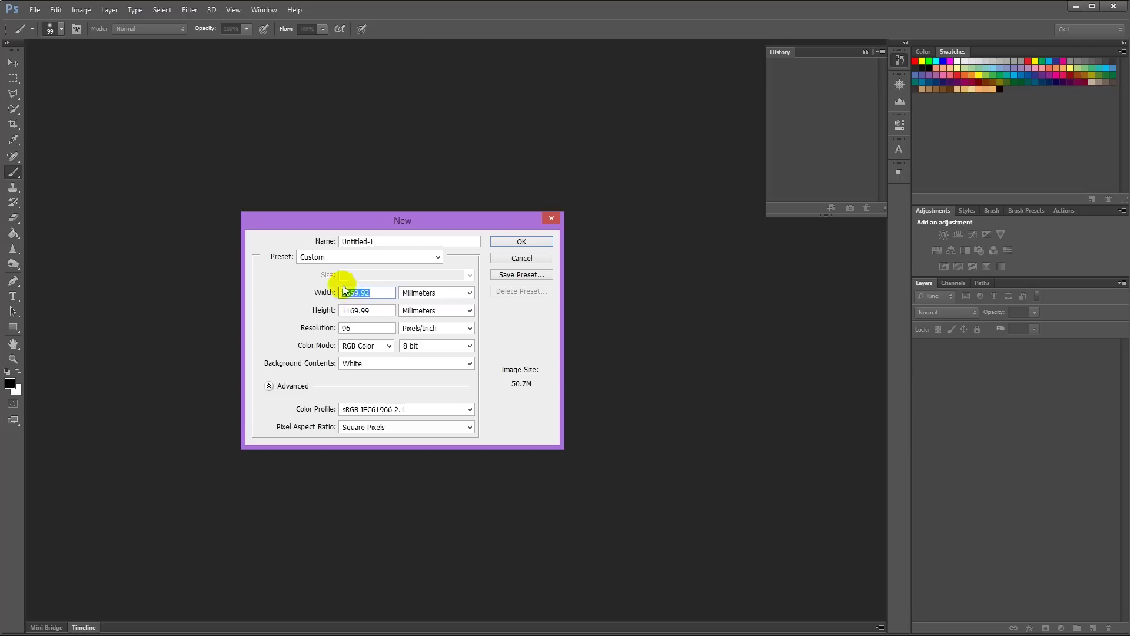
type("10")
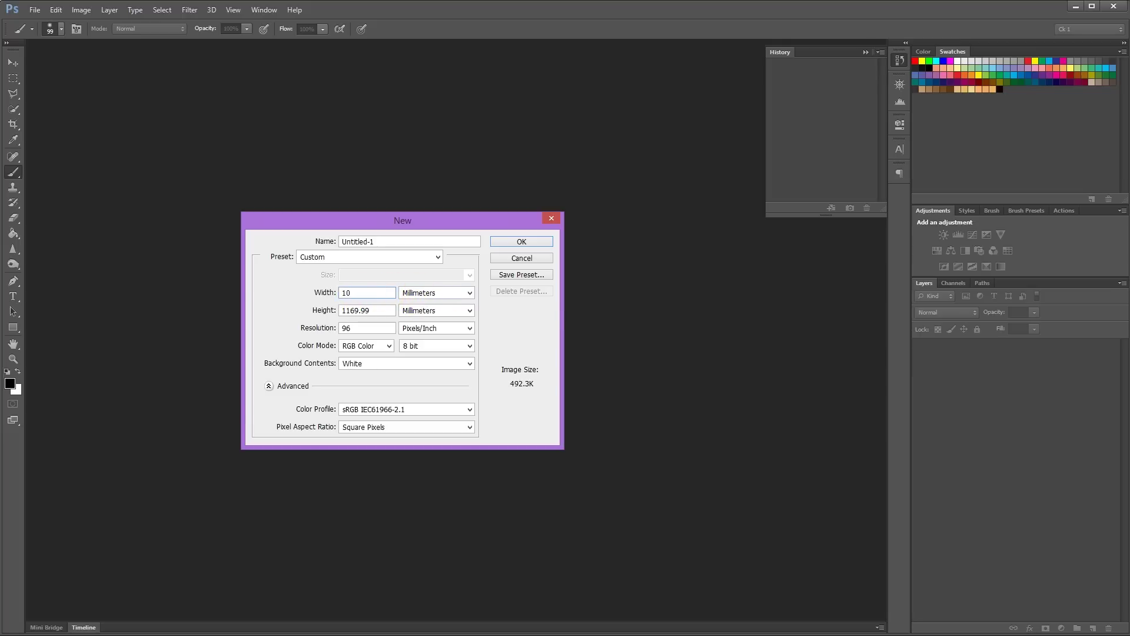
type("43")
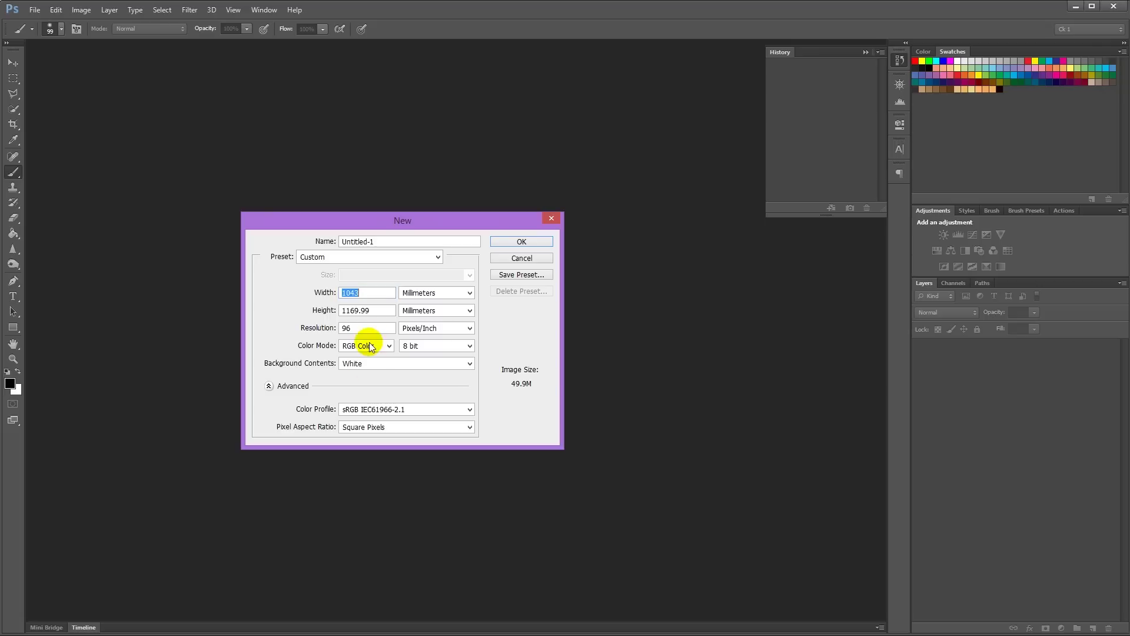
left_click_drag(369, 310, 352, 307)
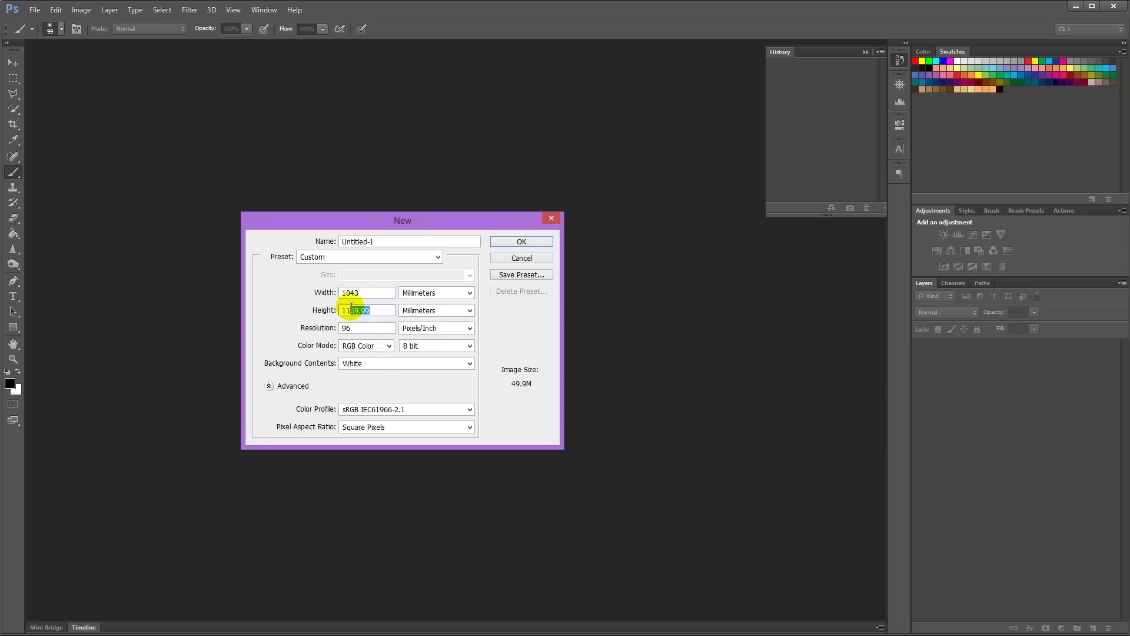
left_click(505, 240)
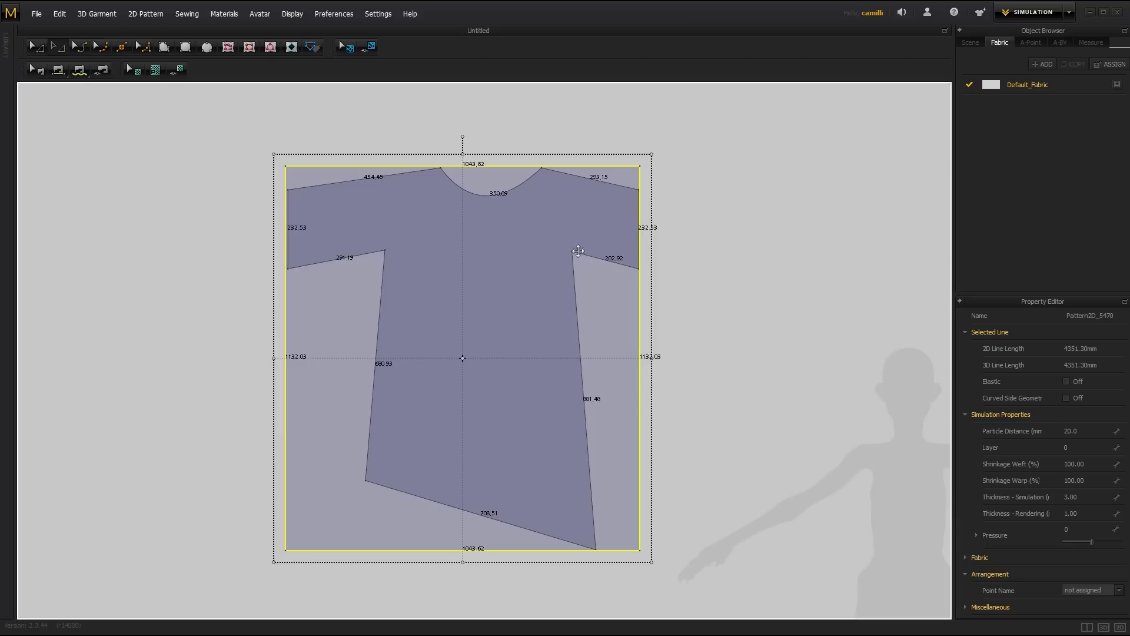
- Switch back to Marvelous Designer, delete the measuring rectangle around the front piece and hide the line lengths
key("Delete")
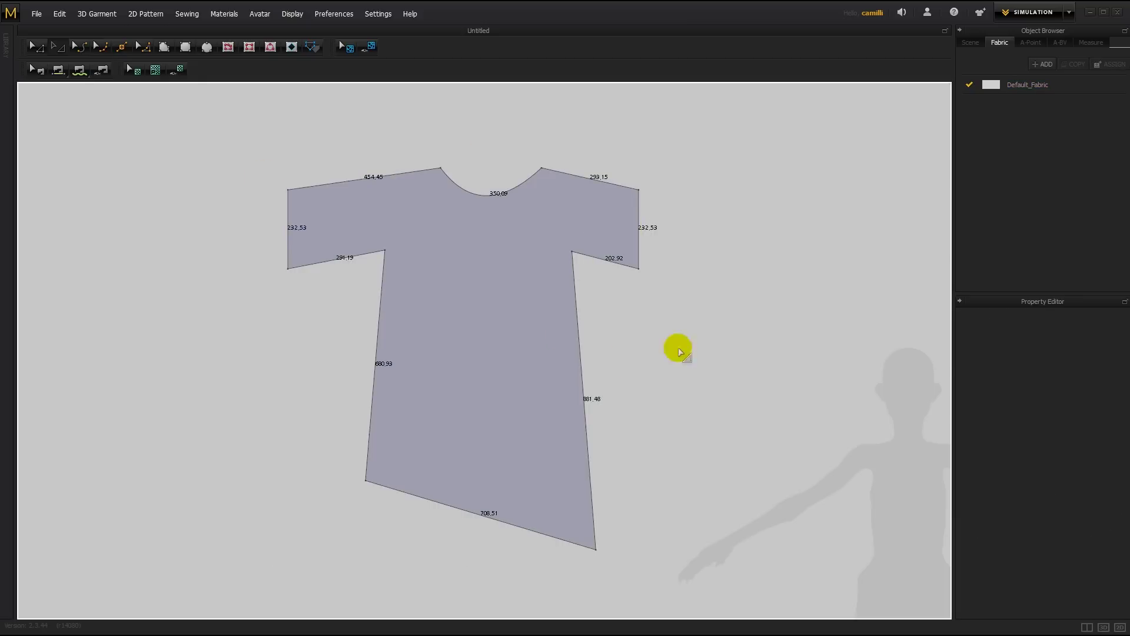
right_click(714, 334)
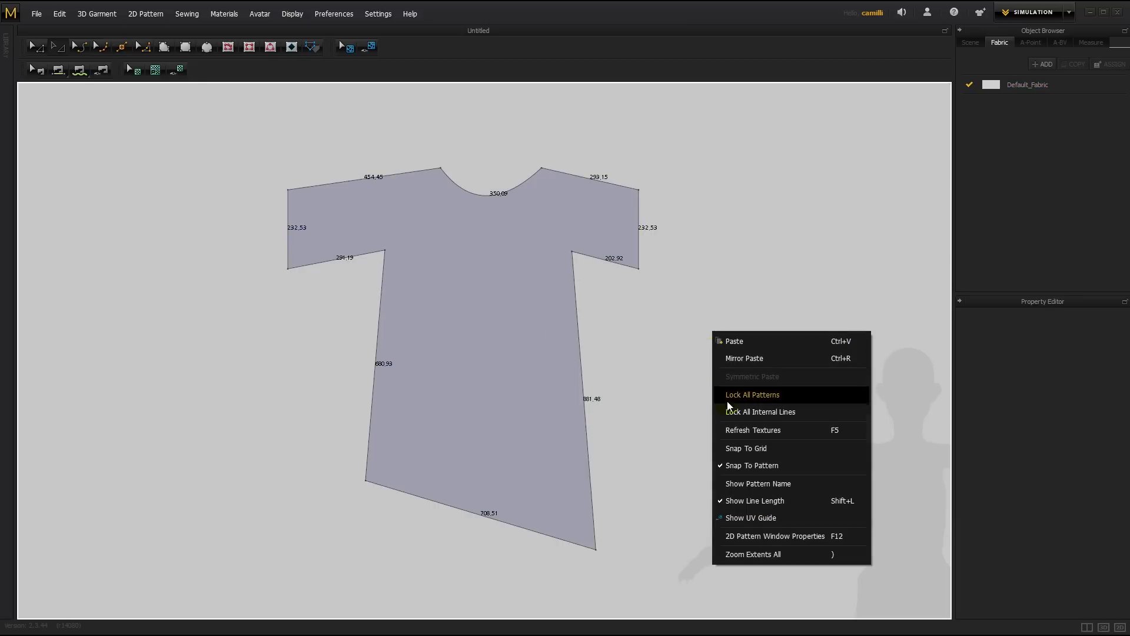
left_click(755, 499)
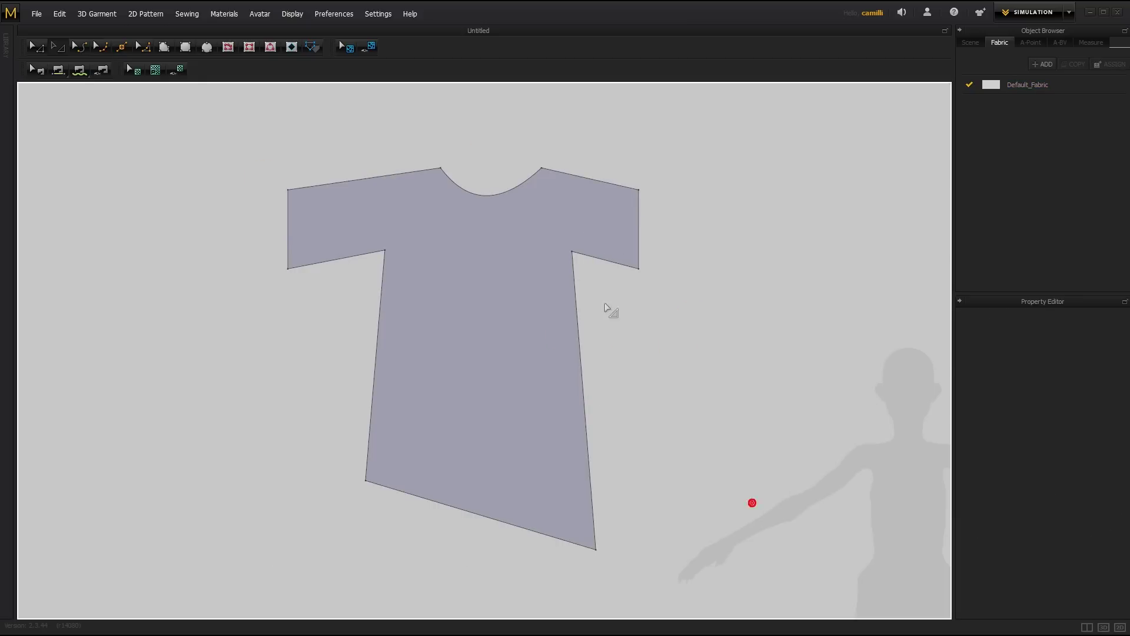
- Capture the front piece with Snagit, cropped closely to its outer edges, and save the image as zombiedress-snag.png
scroll(664, 354, "up", 2)
middle_click_drag(675, 362, 694, 345)
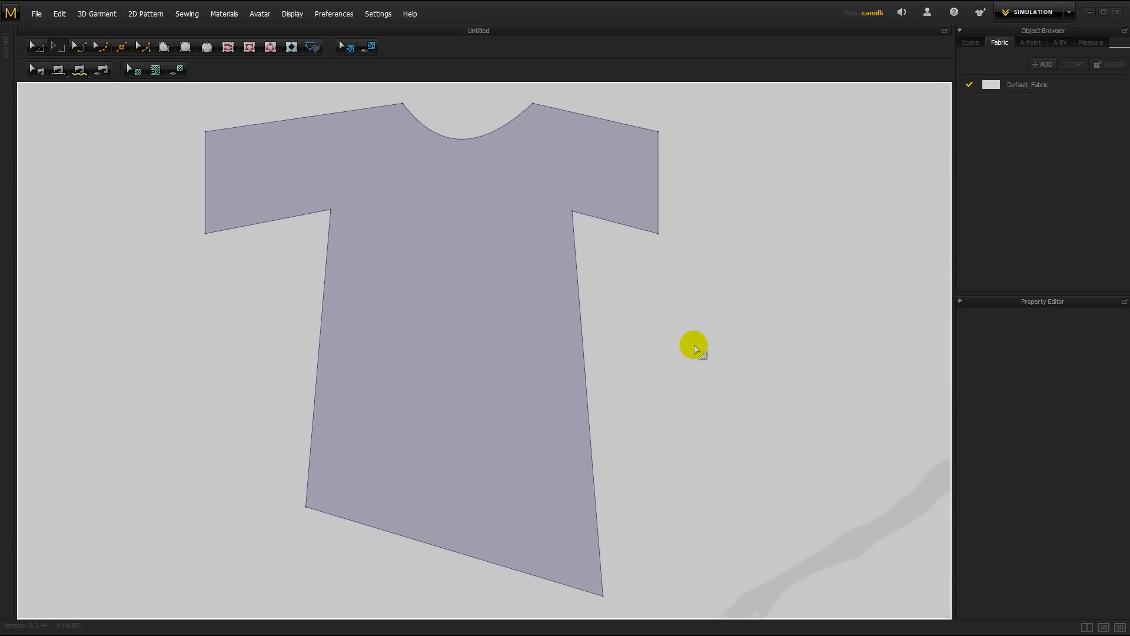
scroll(689, 345, "up", 1)
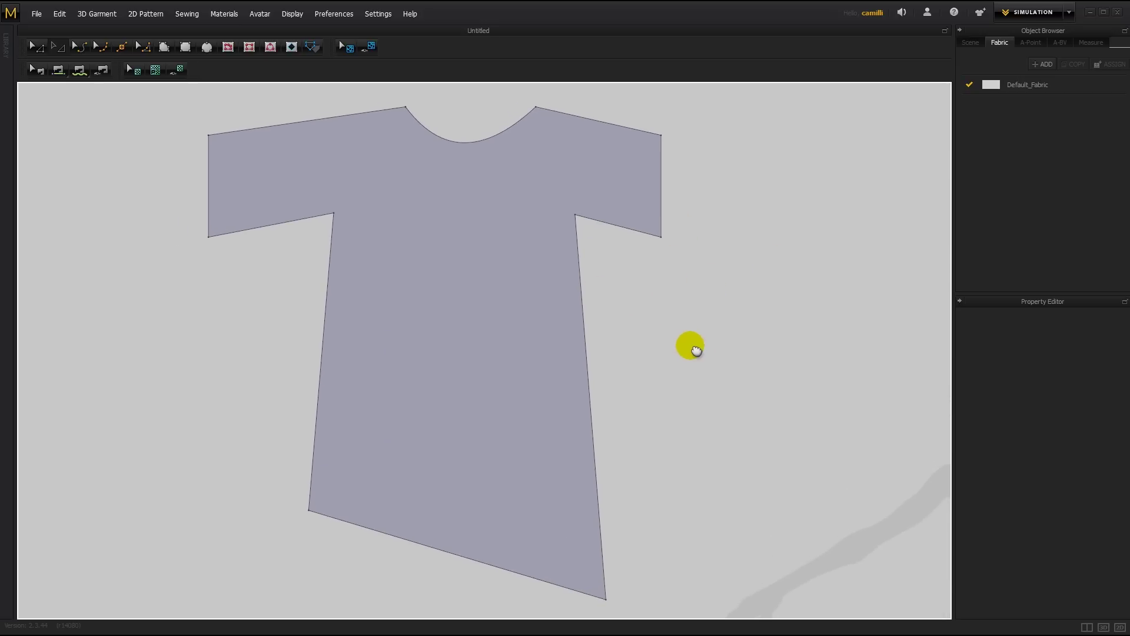
scroll(690, 347, "down", 1)
middle_click_drag(692, 346, 696, 351)
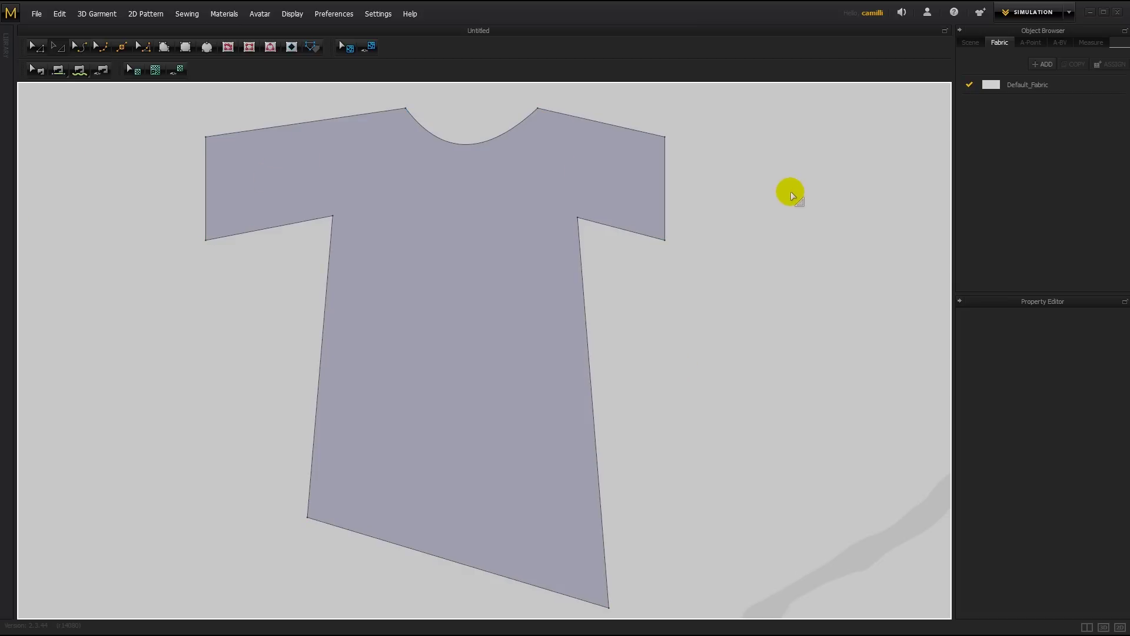
left_click(374, 154)
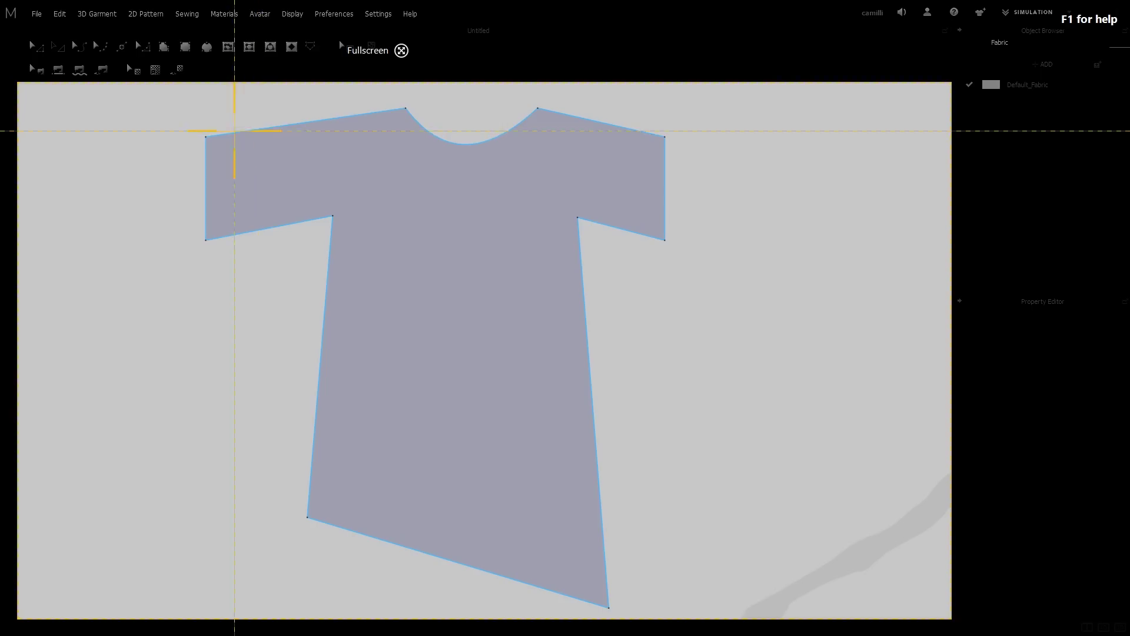
left_click_drag(200, 104, 666, 610)
left_click_drag(199, 358, 203, 357)
left_click(323, 631)
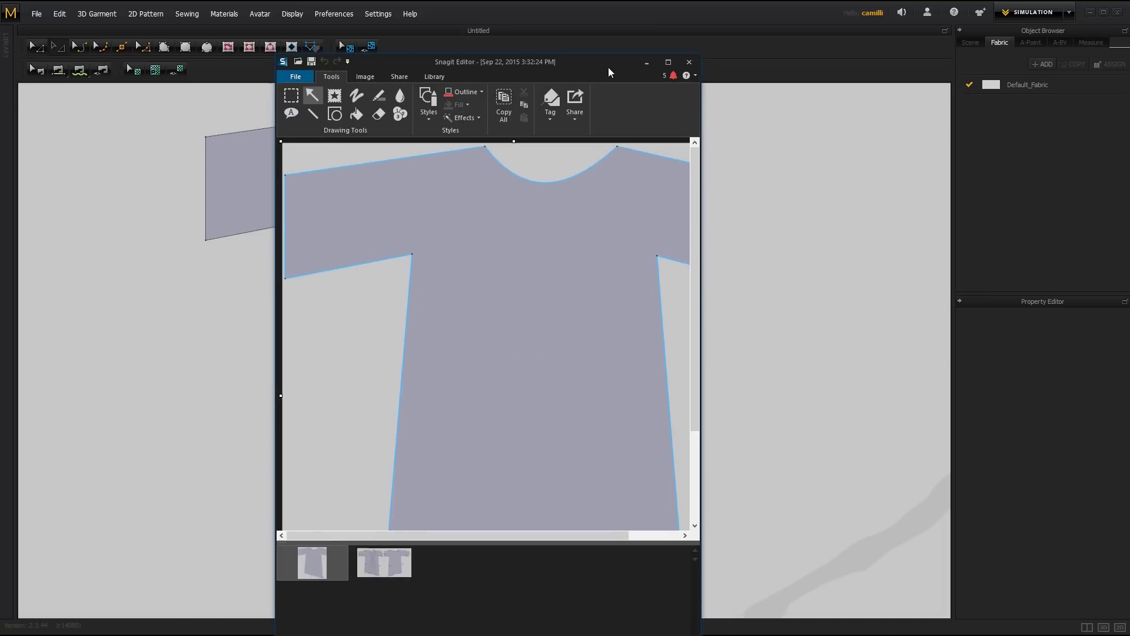
key("ctrl+s")
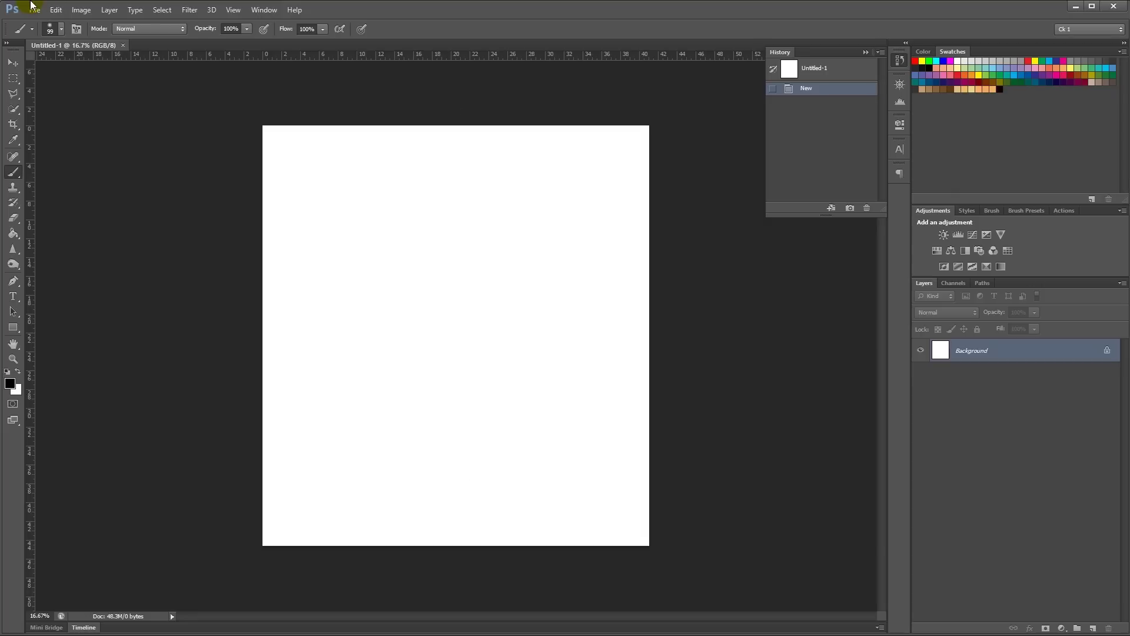
- Switch to Photoshop and place zombiedress-snag.png from the Desktop into the new document
left_click(33, 8)
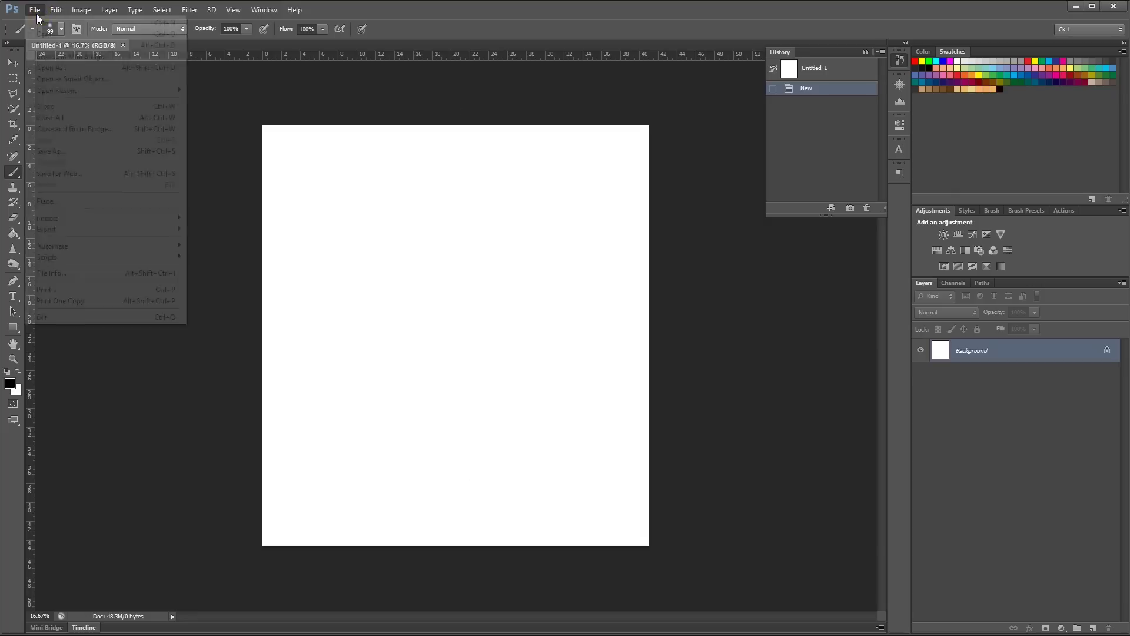
left_click(57, 202)
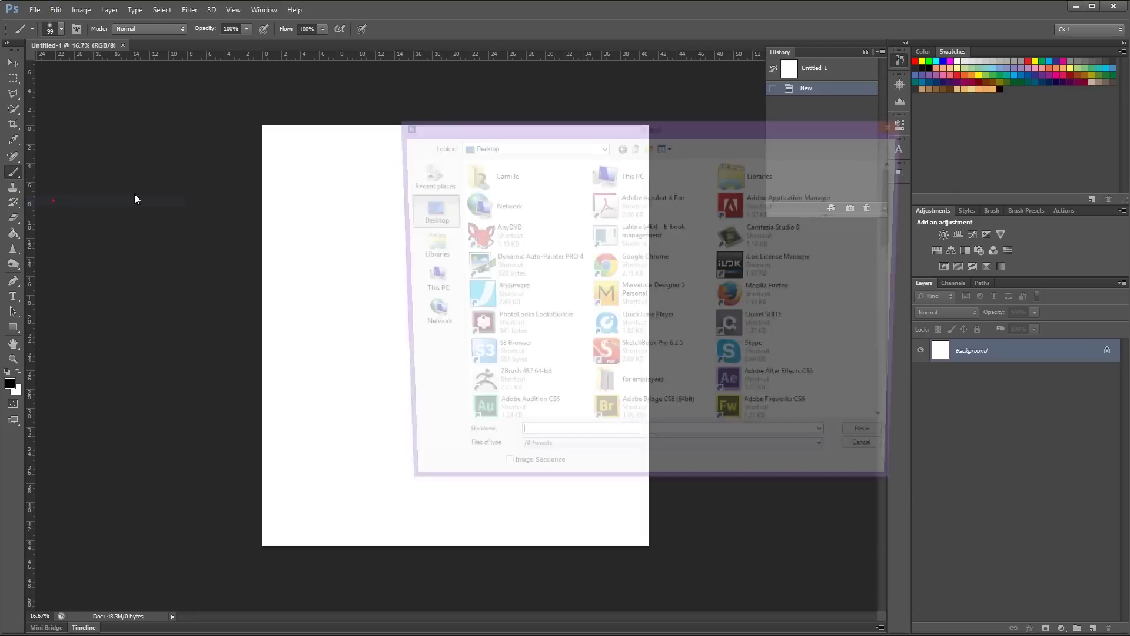
type("zomb")
key("Down")
key("Down")
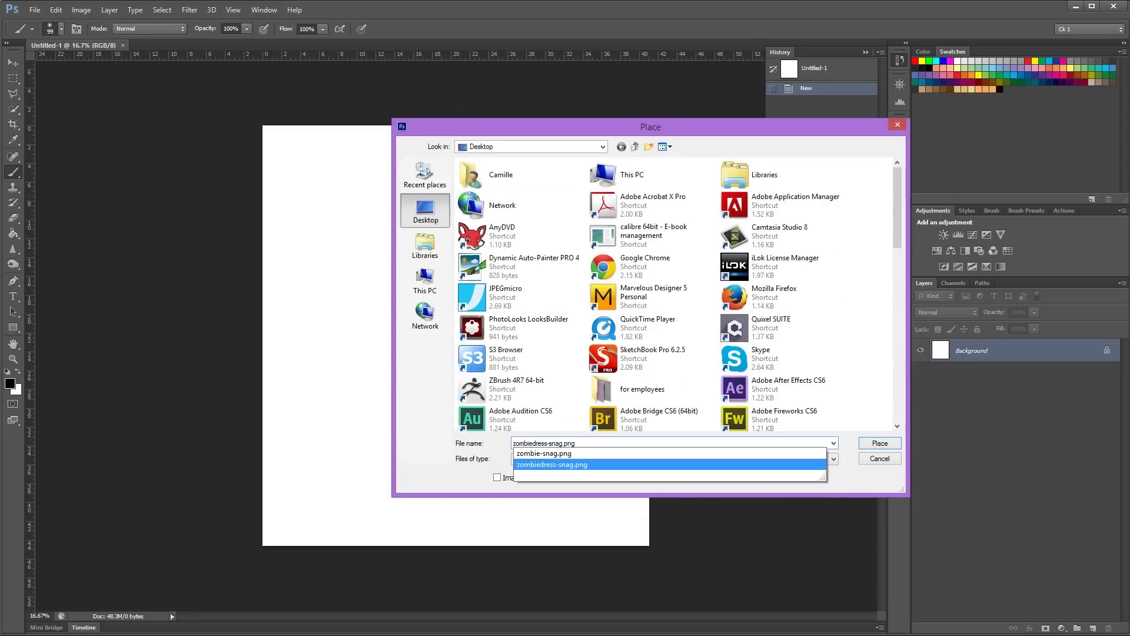
key("Return")
key("Return")
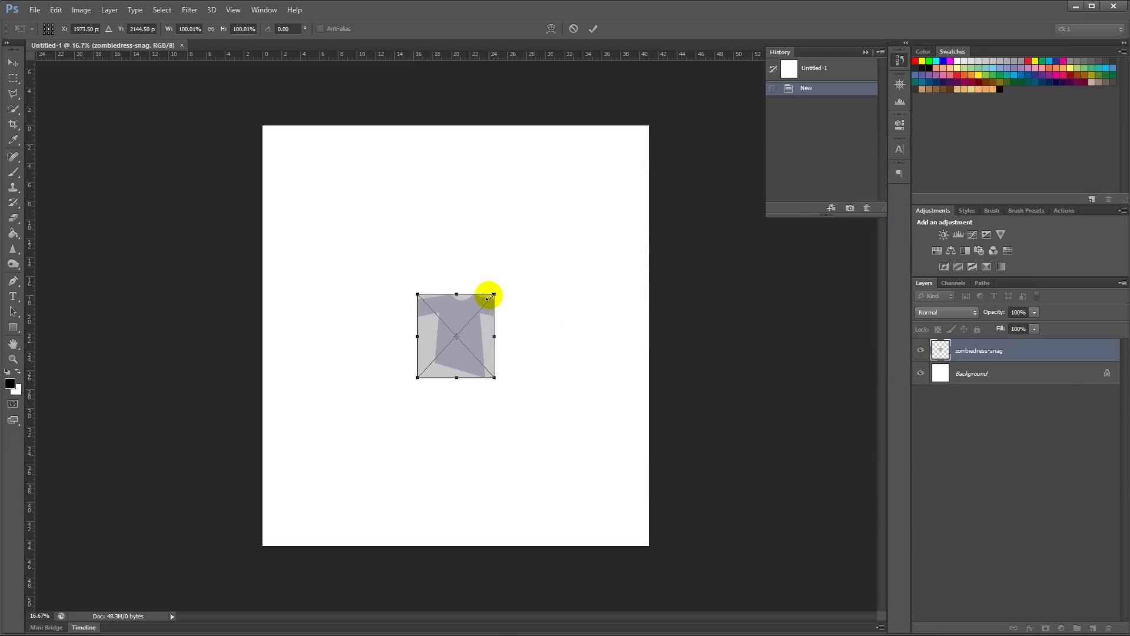
- Scale the placed pattern image to about 502% so it fills the whole canvas, and commit the placement
left_click_drag(496, 292, 648, 119)
left_click_drag(417, 379, 277, 544, "shift")
left_click_drag(405, 448, 395, 447)
left_click_drag(644, 534, 648, 546)
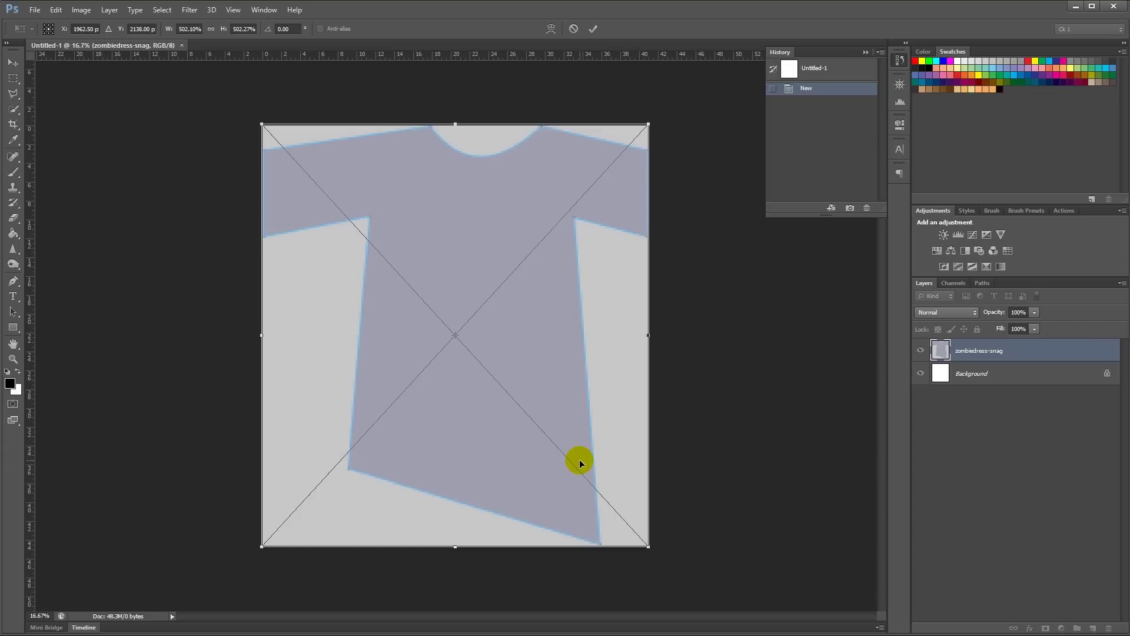
key("Return")
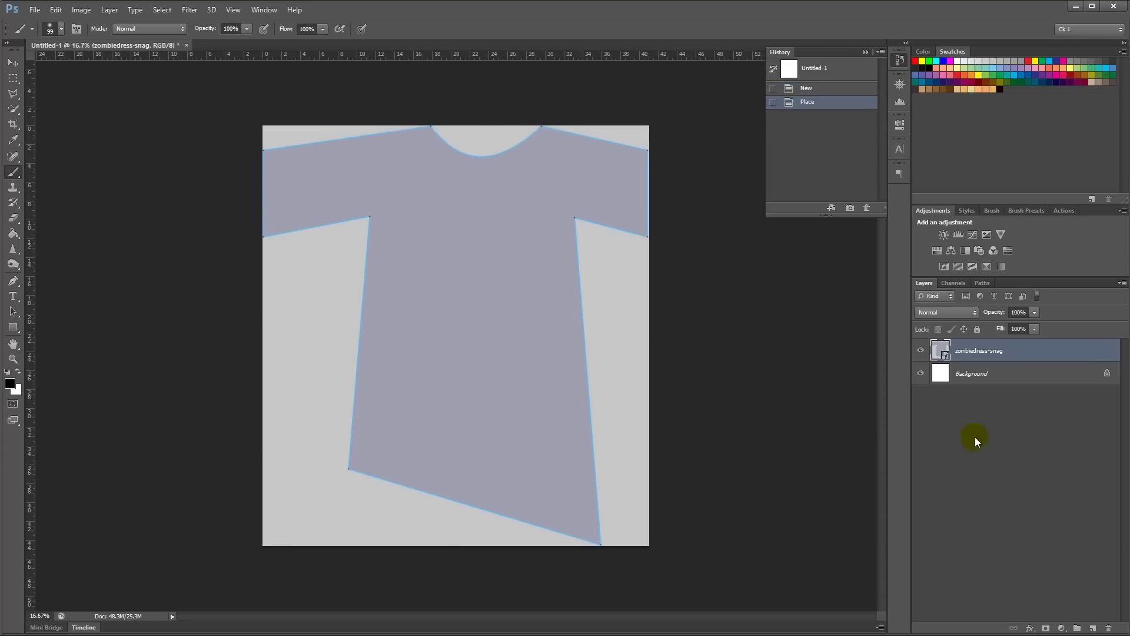
- Add a new layer above the placed pattern image and fill it with black using the Paint Bucket
left_click(1093, 629)
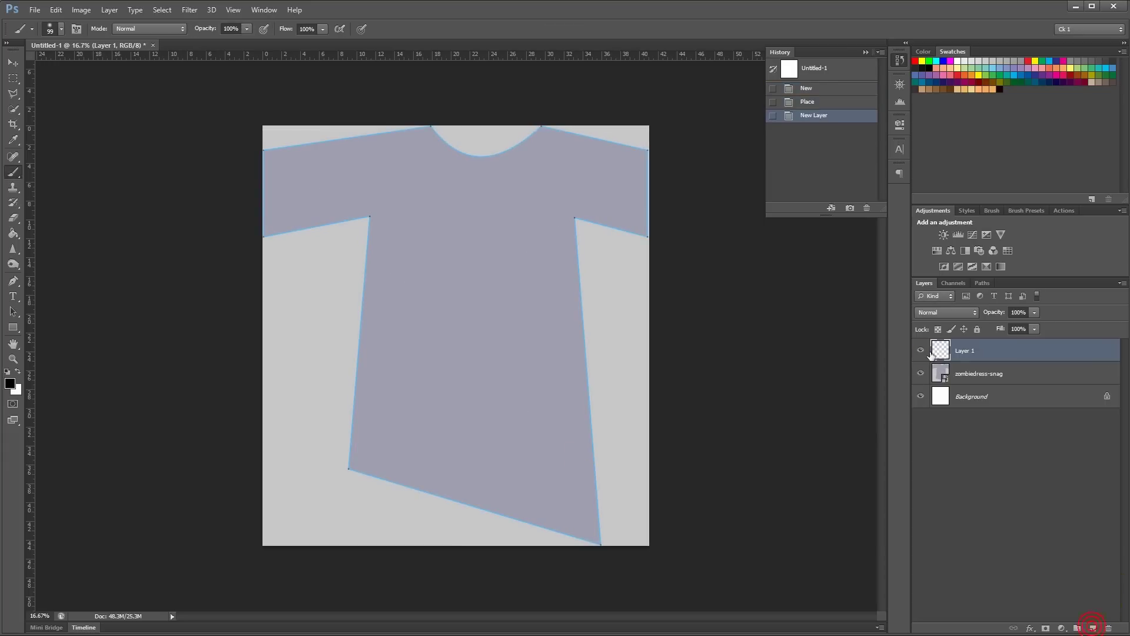
key("g")
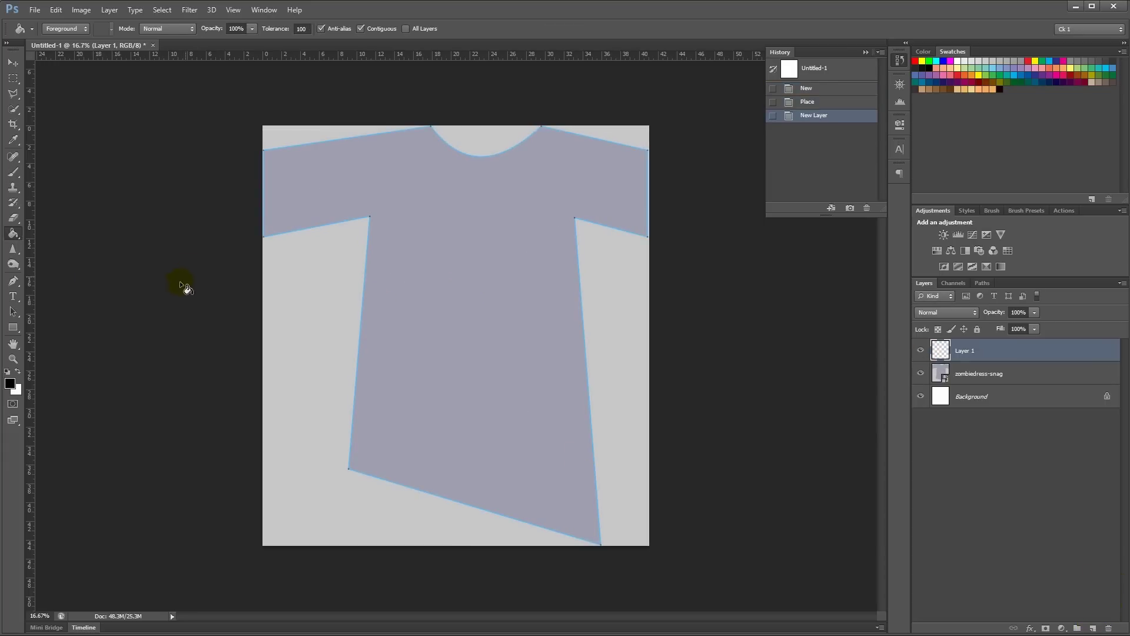
left_click(442, 262)
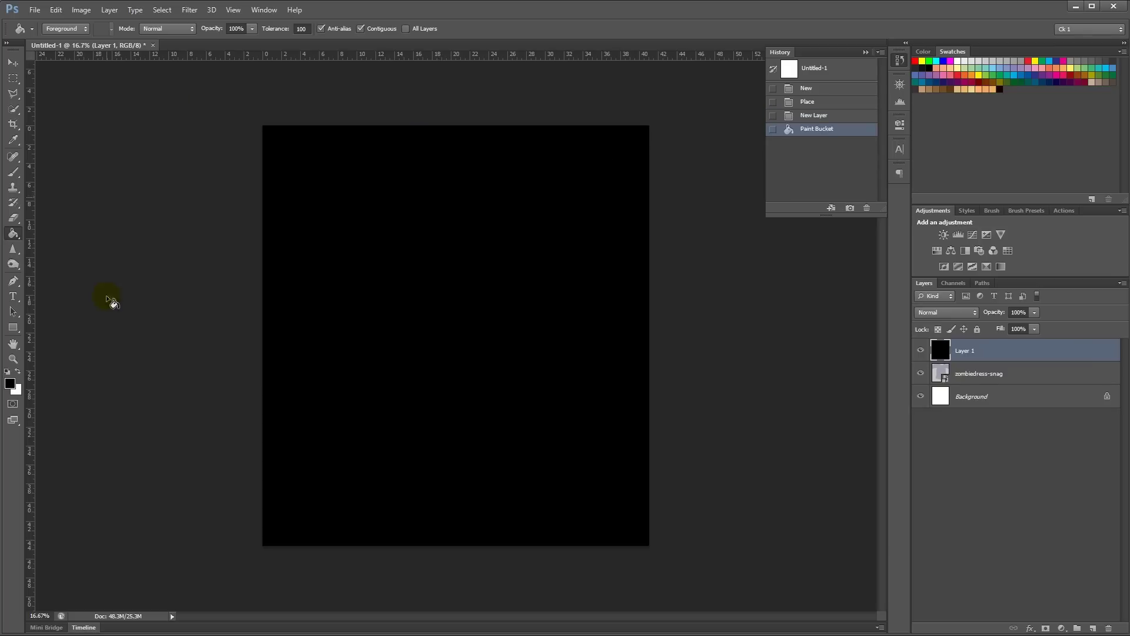
- Add a layer mask to the hidden black layer, and select the whole shirt shape on the zombiedress-snag layer with Quick Selection
left_click(920, 350)
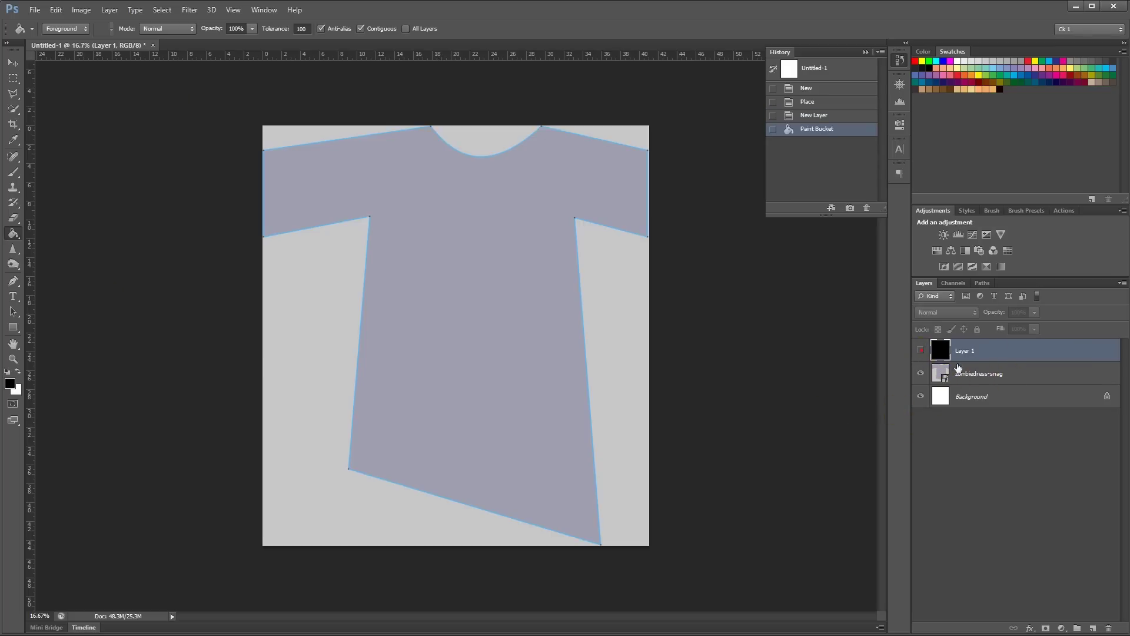
left_click(1046, 628)
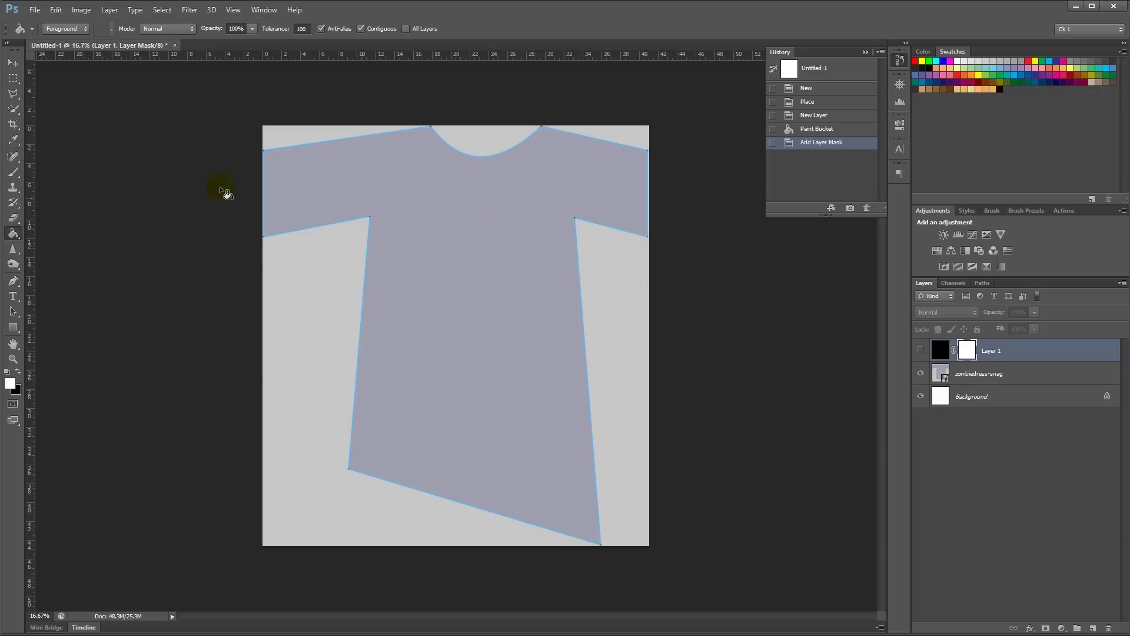
left_click(13, 109)
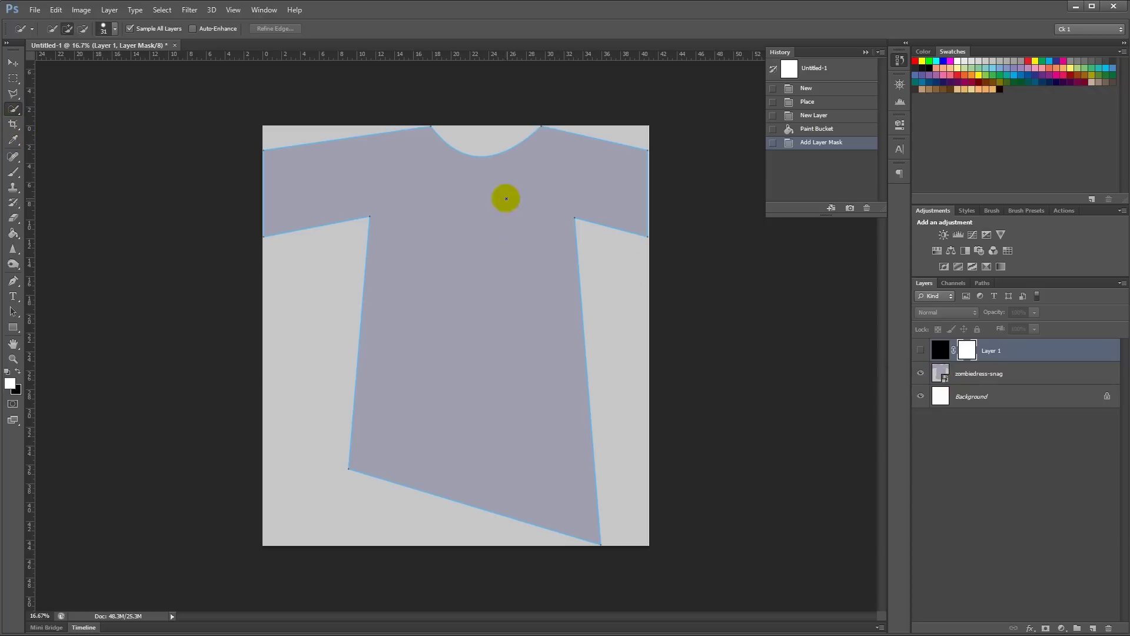
left_click_drag(504, 203, 506, 205)
left_click(968, 375)
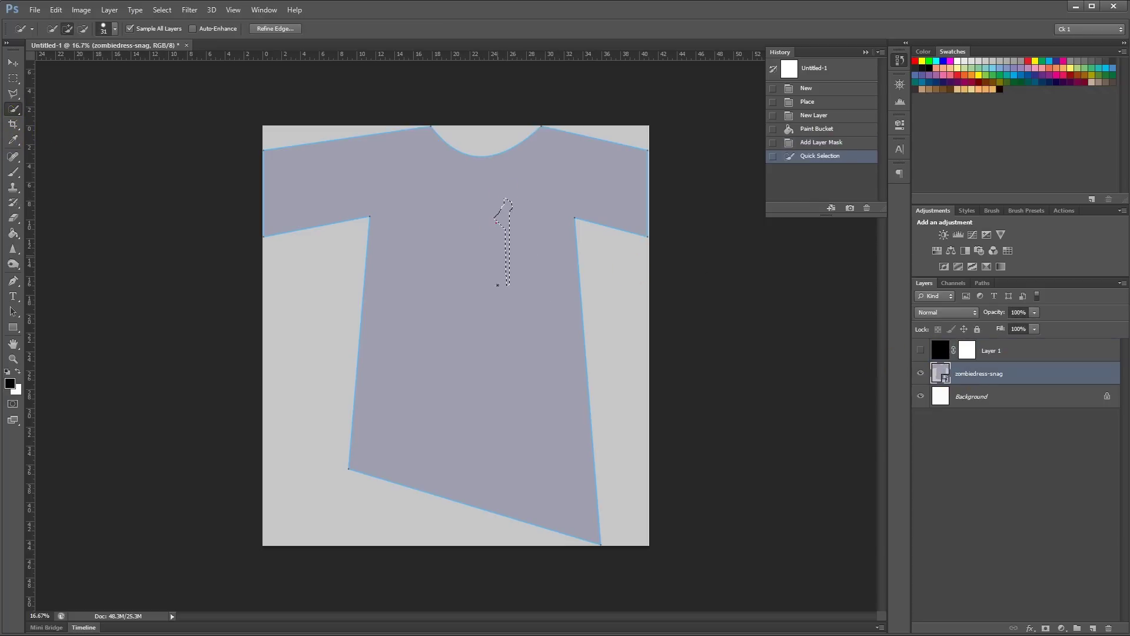
left_click(483, 349)
left_click(486, 378)
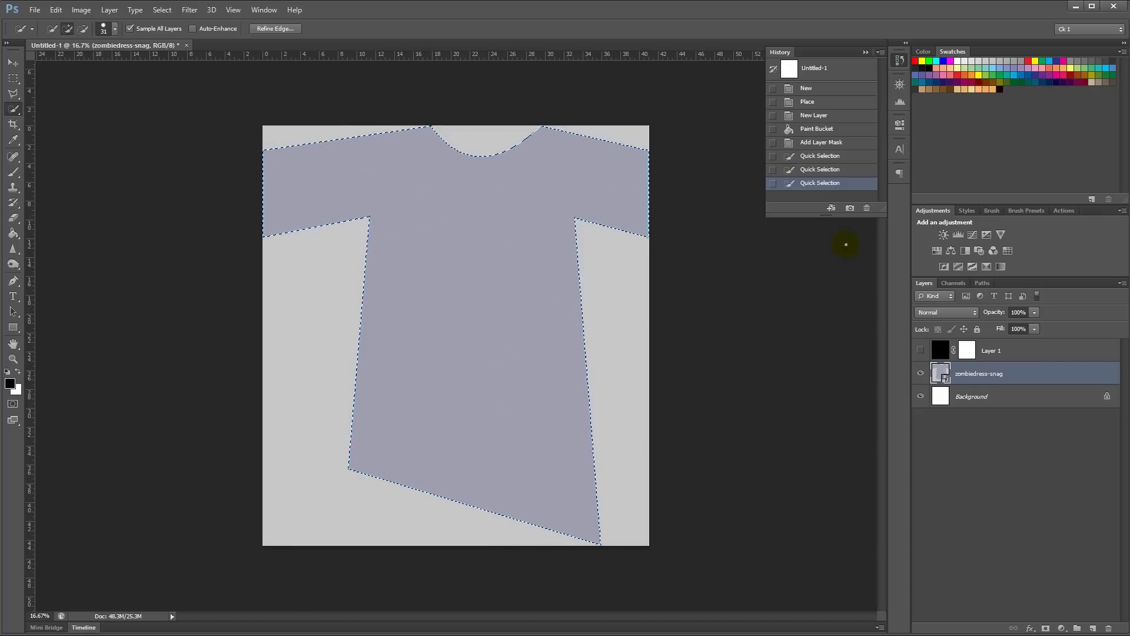
- Make Layer 1 visible again and invert the selection so it covers the area outside the shirt
left_click(920, 351)
left_click(953, 351)
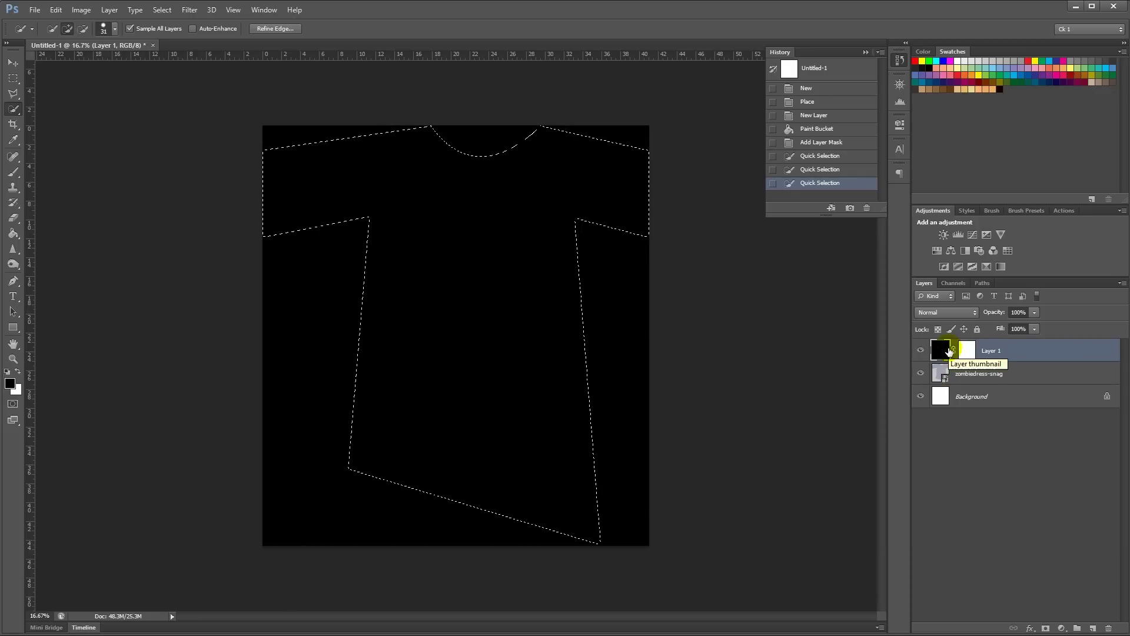
key("ctrl+shift+i")
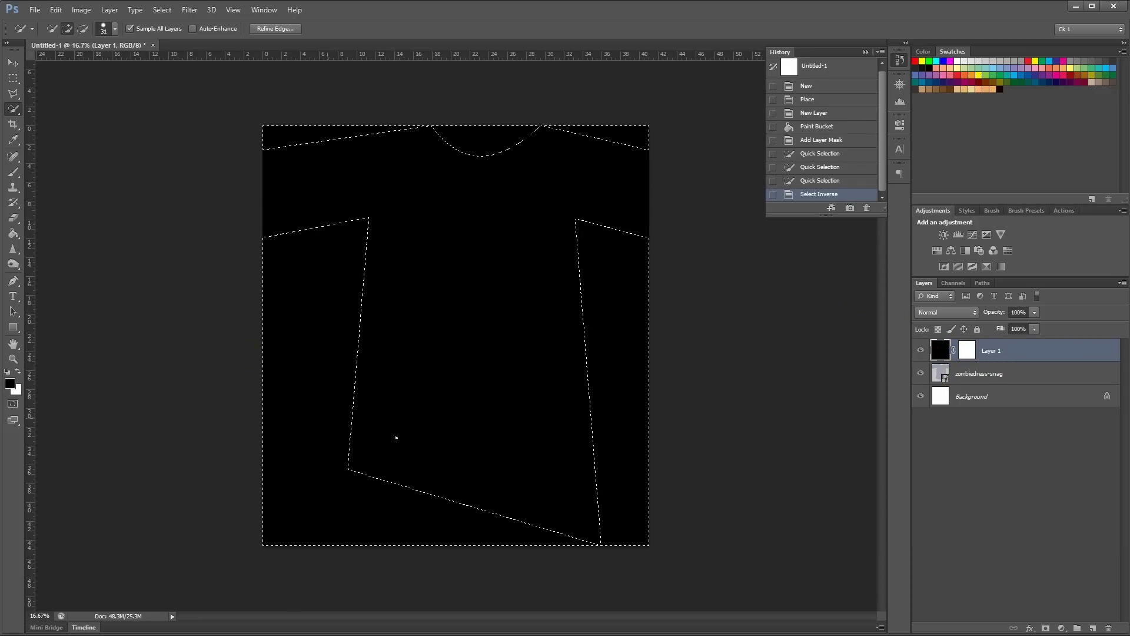
left_click(659, 536)
- Fill the selected area outside the shirt with black on Layer 1's mask using the Paint Bucket, and clear the selection
left_click(967, 350)
key("x")
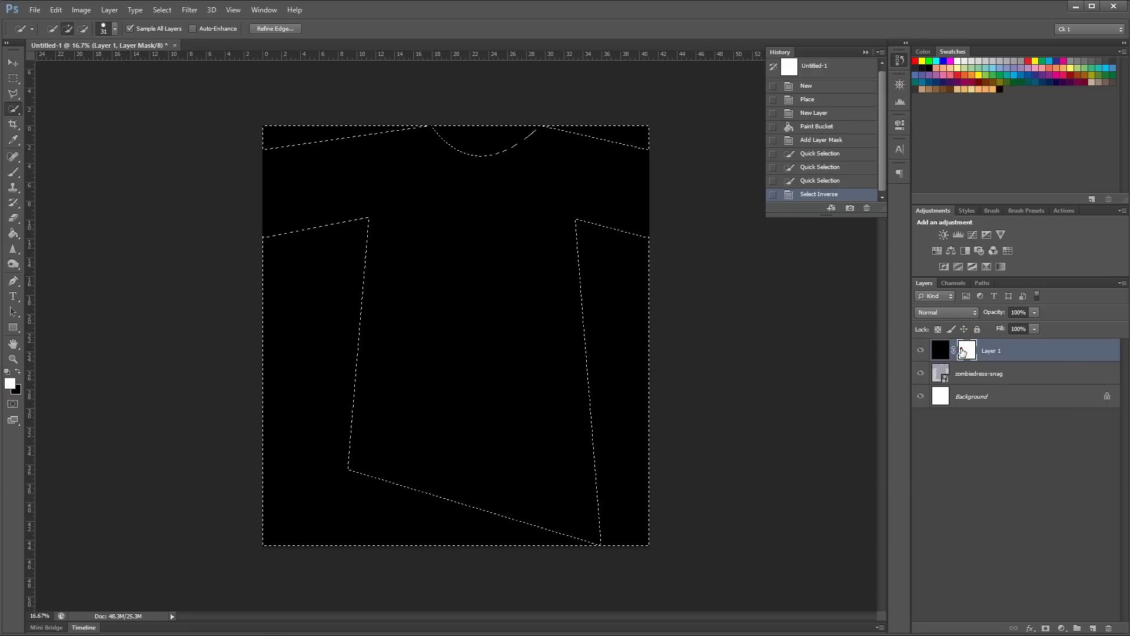
key("g")
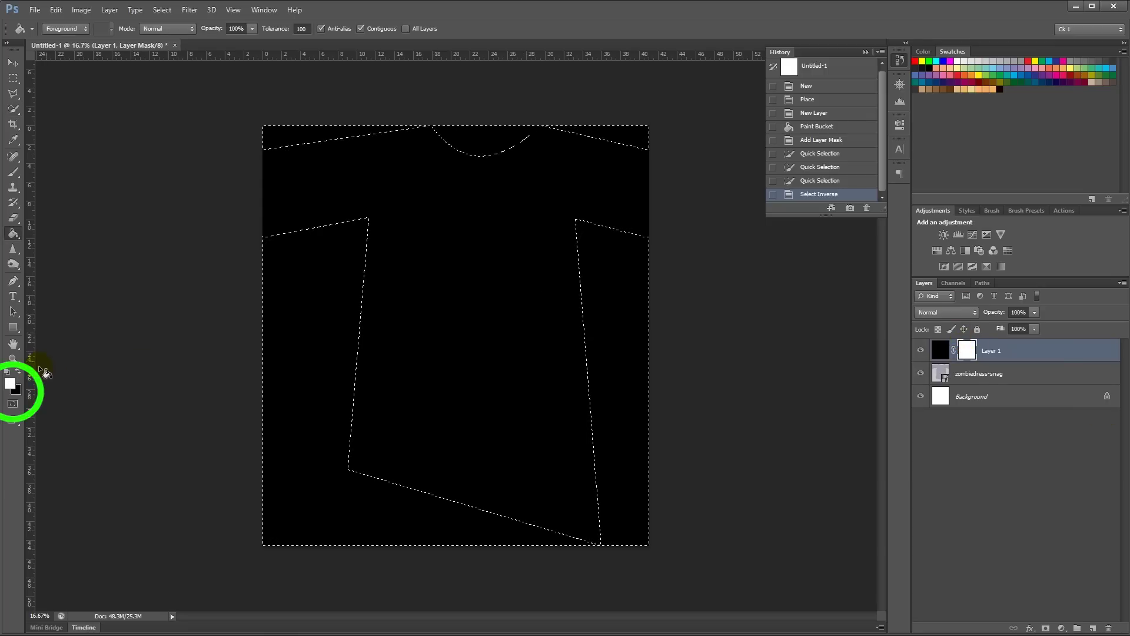
left_click(18, 371)
left_click(303, 289)
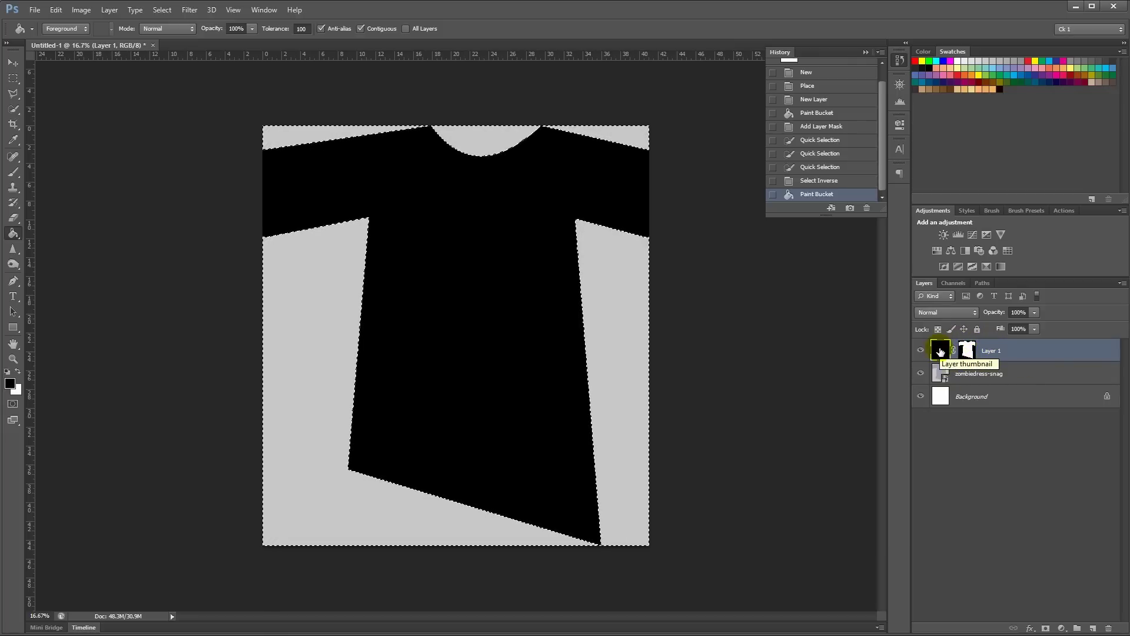
key("ctrl+d")
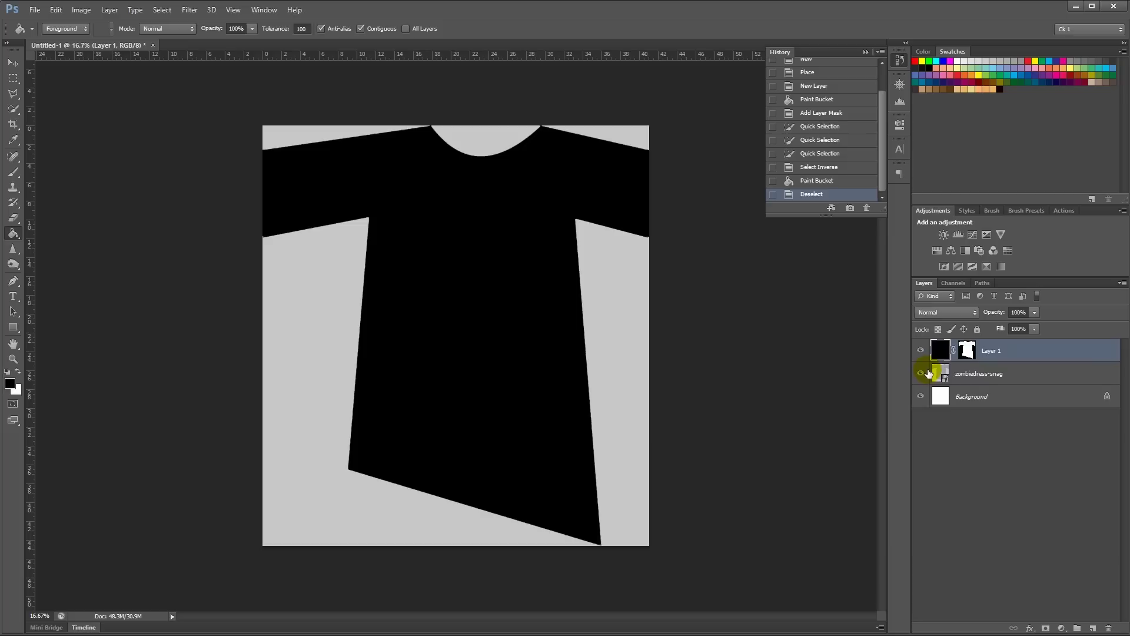
- Shift the zombiedress-snag image diagonally down and to the right behind the masked shirt, and hide its layer
left_click(921, 373)
left_click(920, 374)
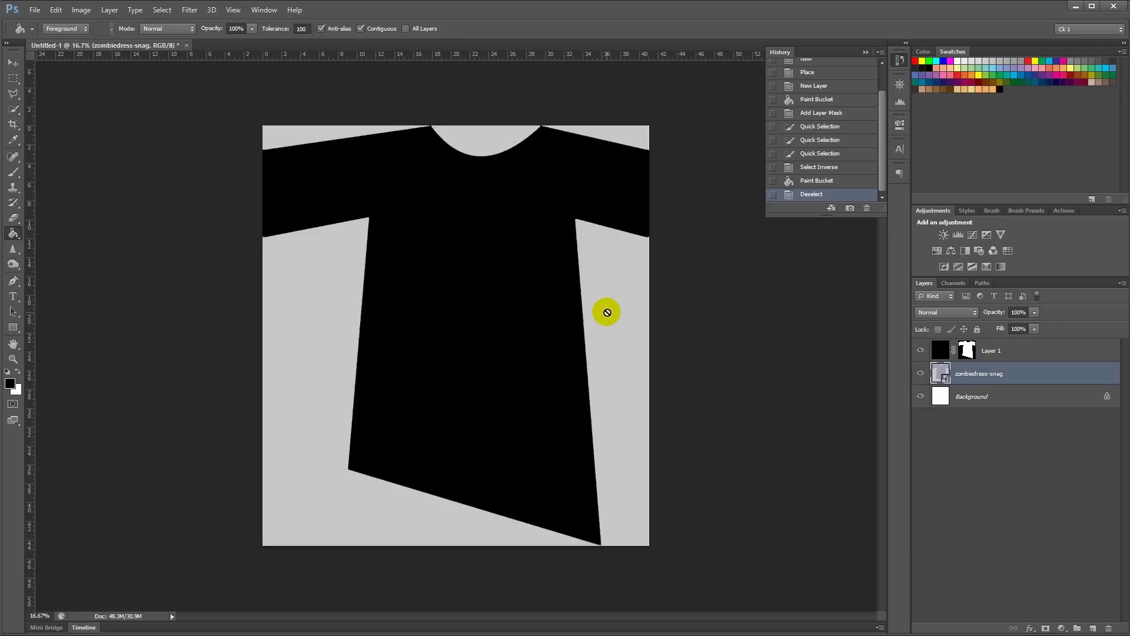
key("v")
mouse_move(605, 310)
left_mouse_down()
mouse_move(530, 327)
mouse_move(638, 379)
mouse_move(744, 359)
mouse_move(545, 351)
mouse_move(669, 401)
mouse_move(580, 268)
left_mouse_up()
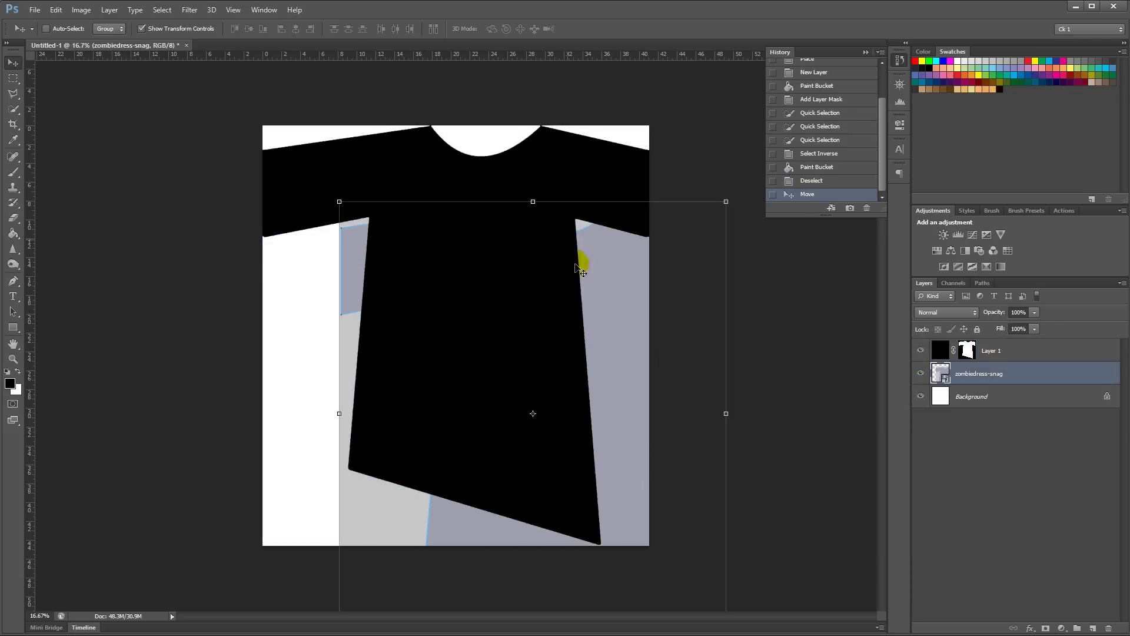
left_click(921, 374)
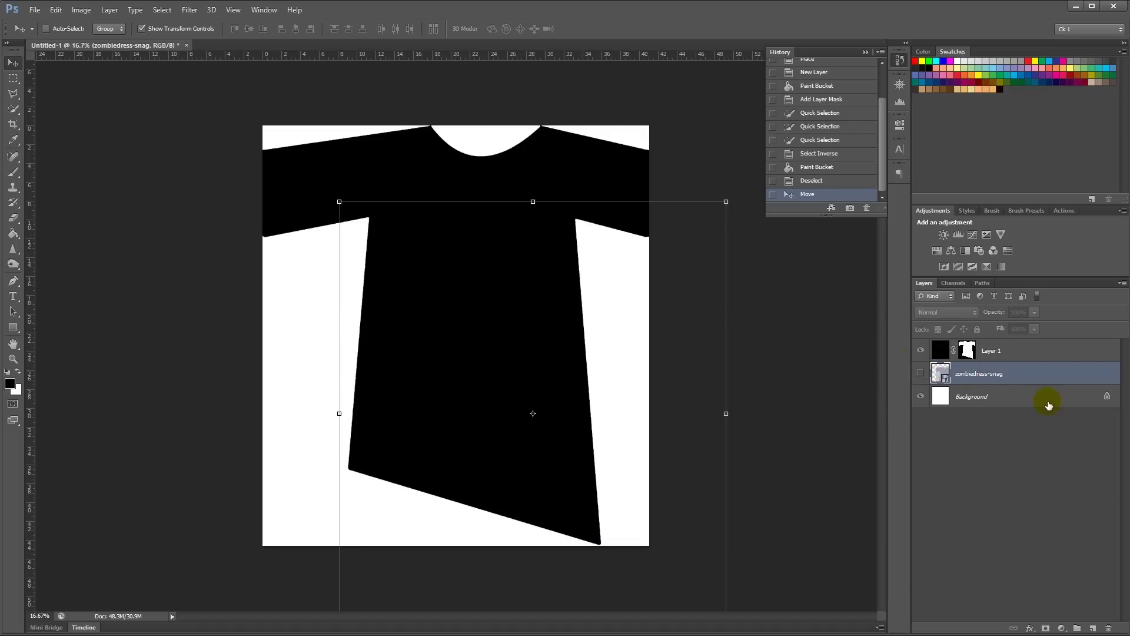
left_click(1012, 439)
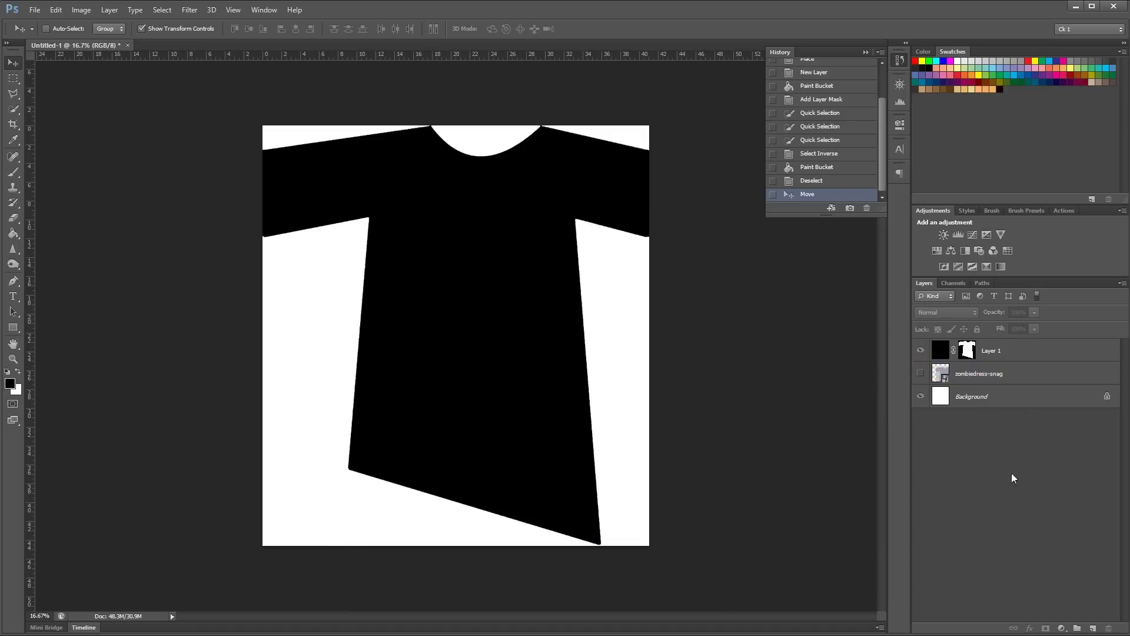
left_click(1021, 347)
- Open the 01_DISP fabric texture, define it as a pattern named 01_DISP.png, and close the texture file
left_click(35, 10)
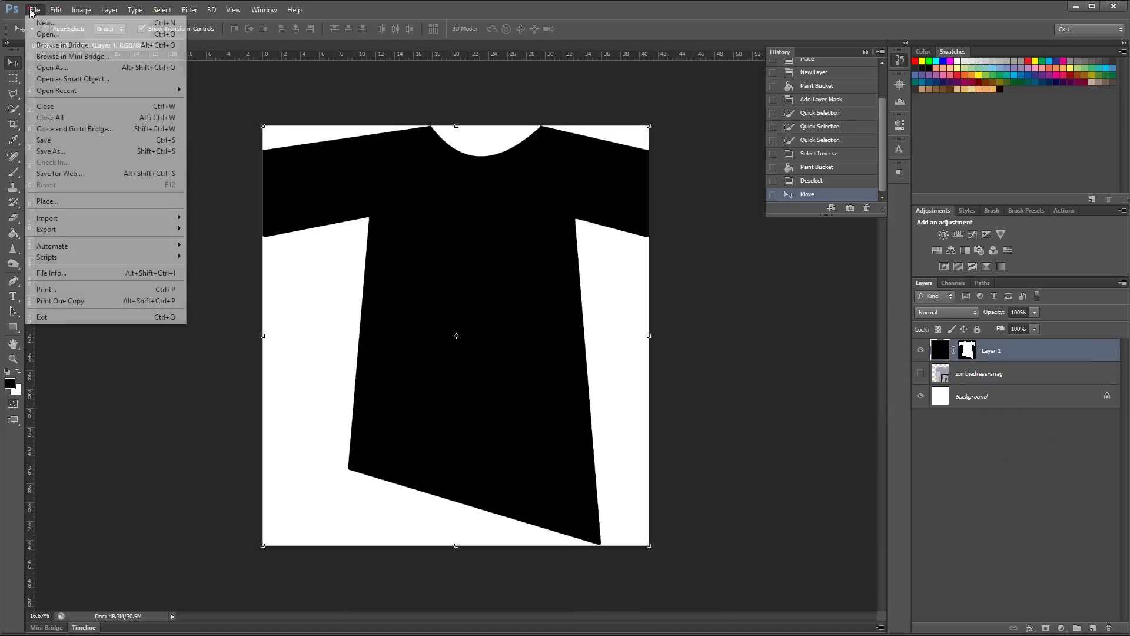
left_click(45, 34)
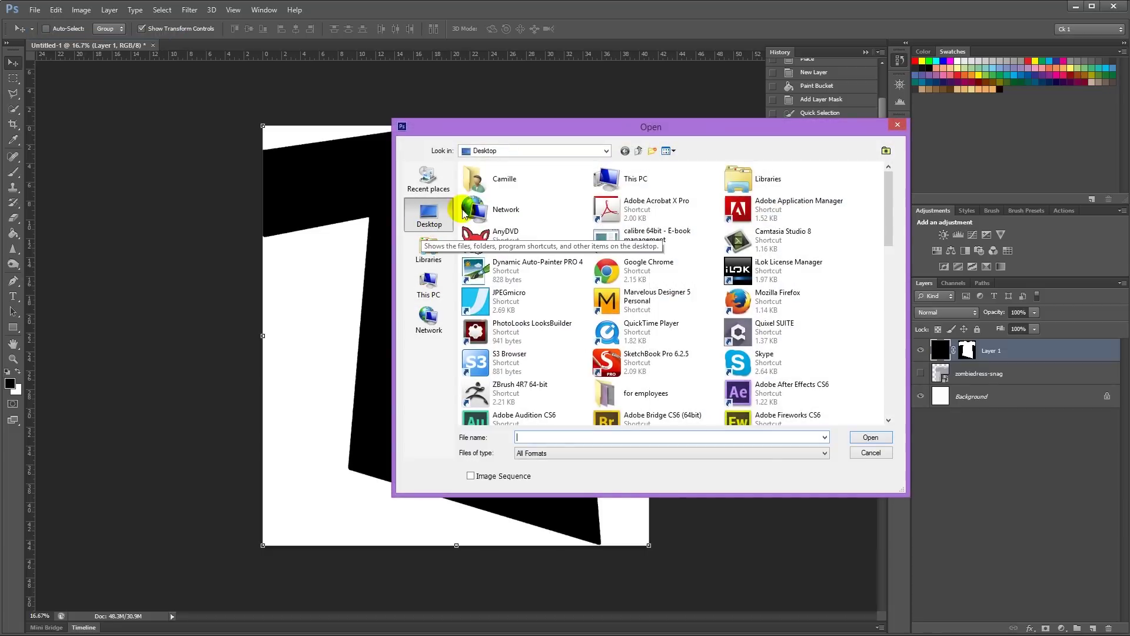
left_click(441, 187)
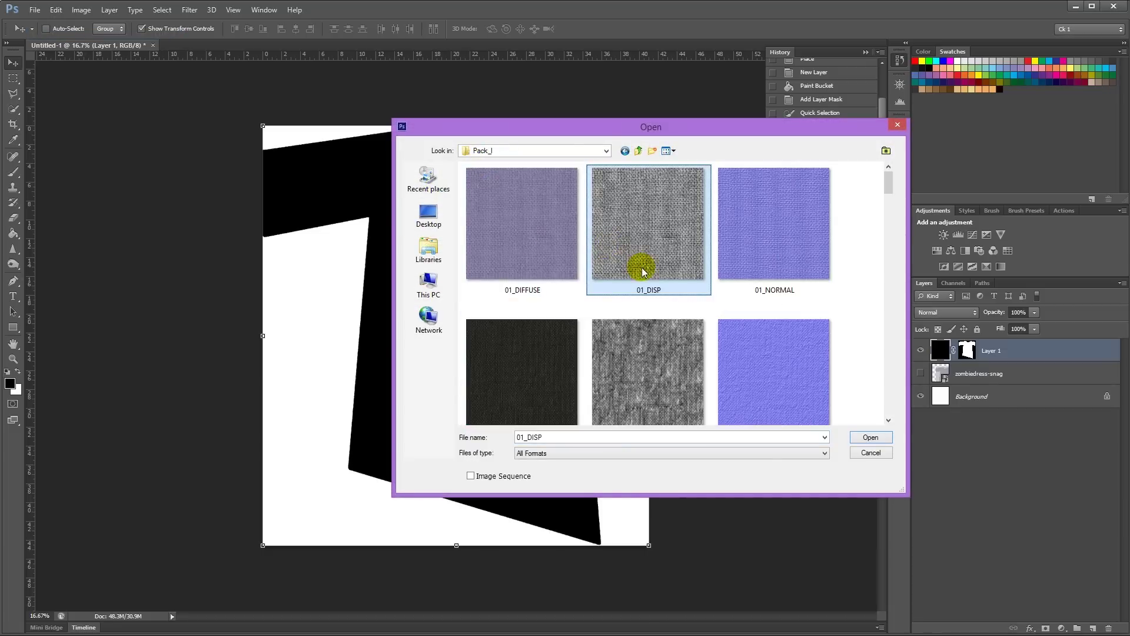
double_click(631, 201)
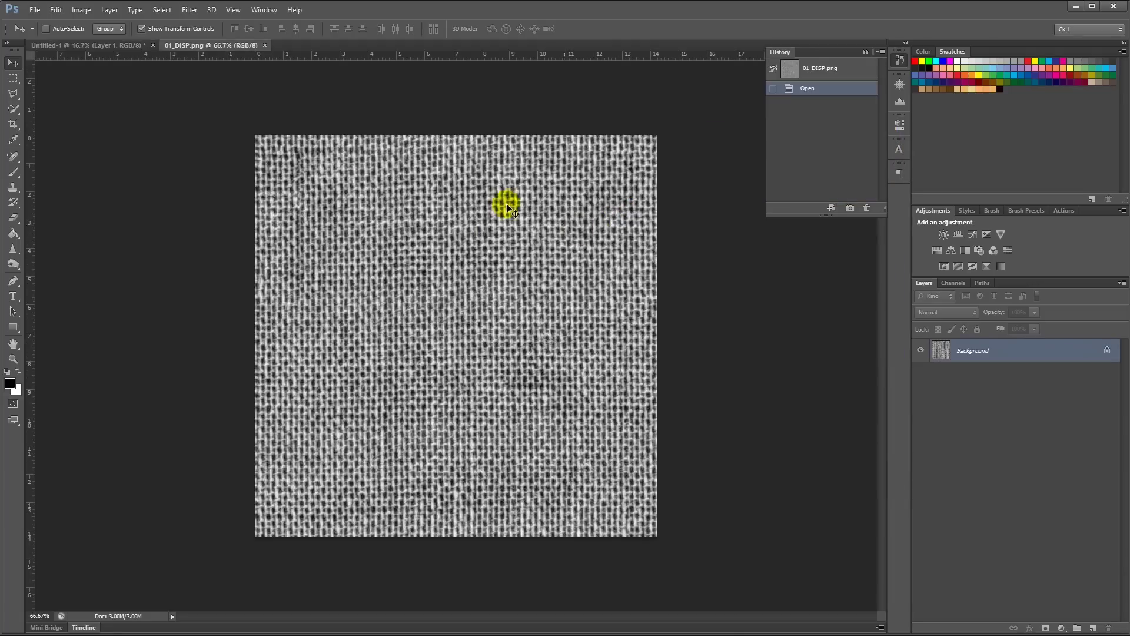
left_click(56, 10)
left_click(95, 292)
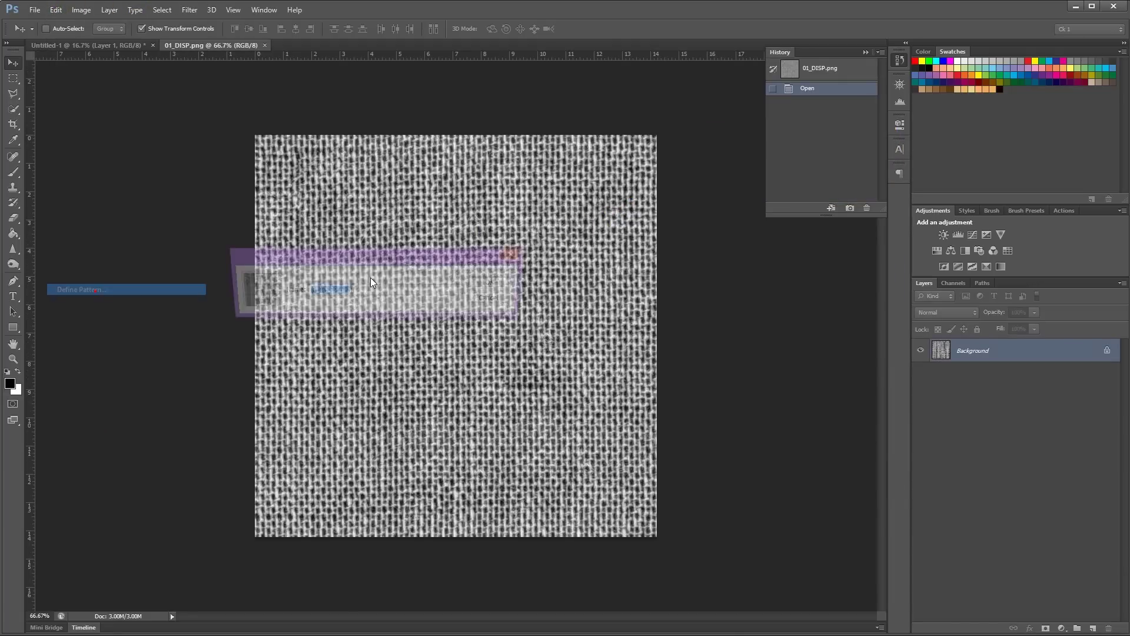
left_click(486, 283)
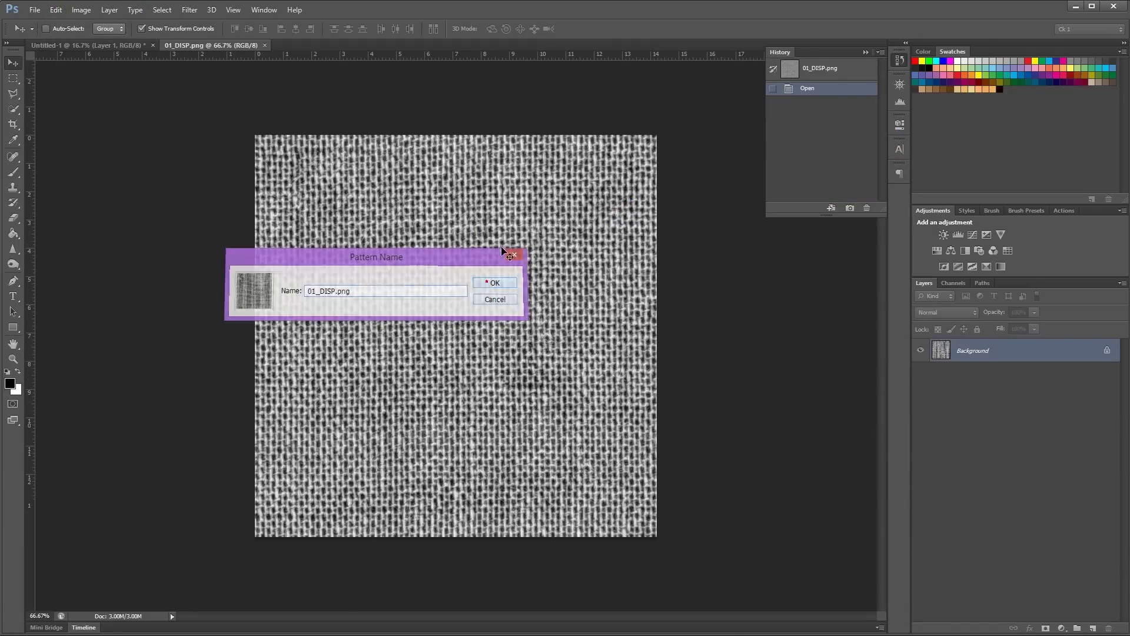
left_click(265, 45)
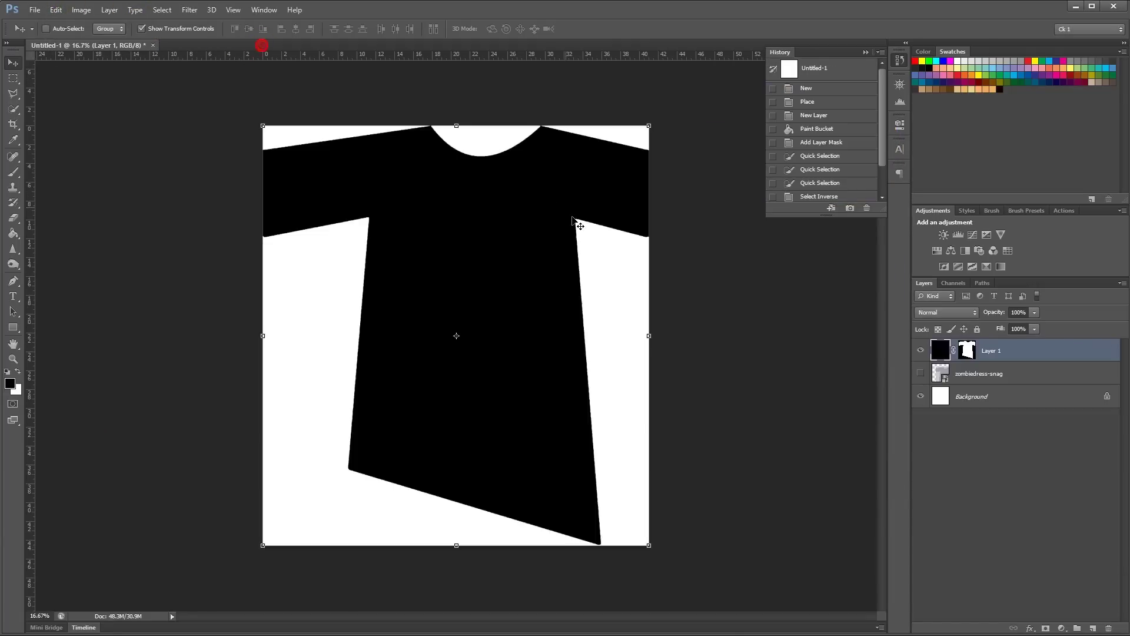
- Add a Pattern Overlay to Layer 1, trying the gray weave patterns and choosing the brown woven fabric
double_click(1095, 363)
left_click(660, 432)
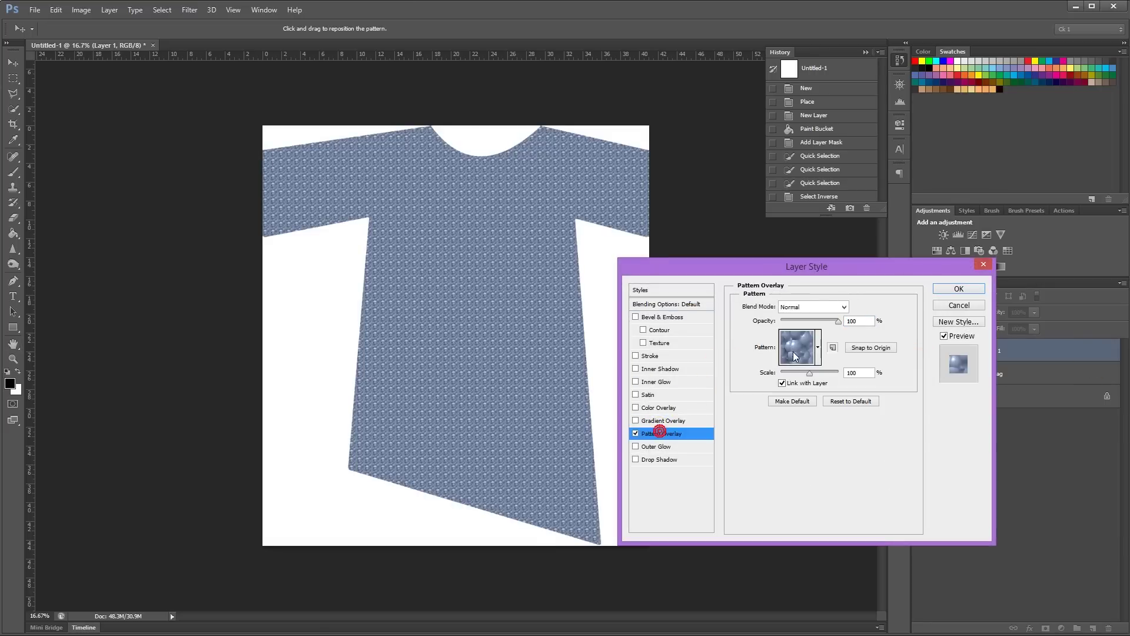
left_click(795, 353)
left_click(762, 441)
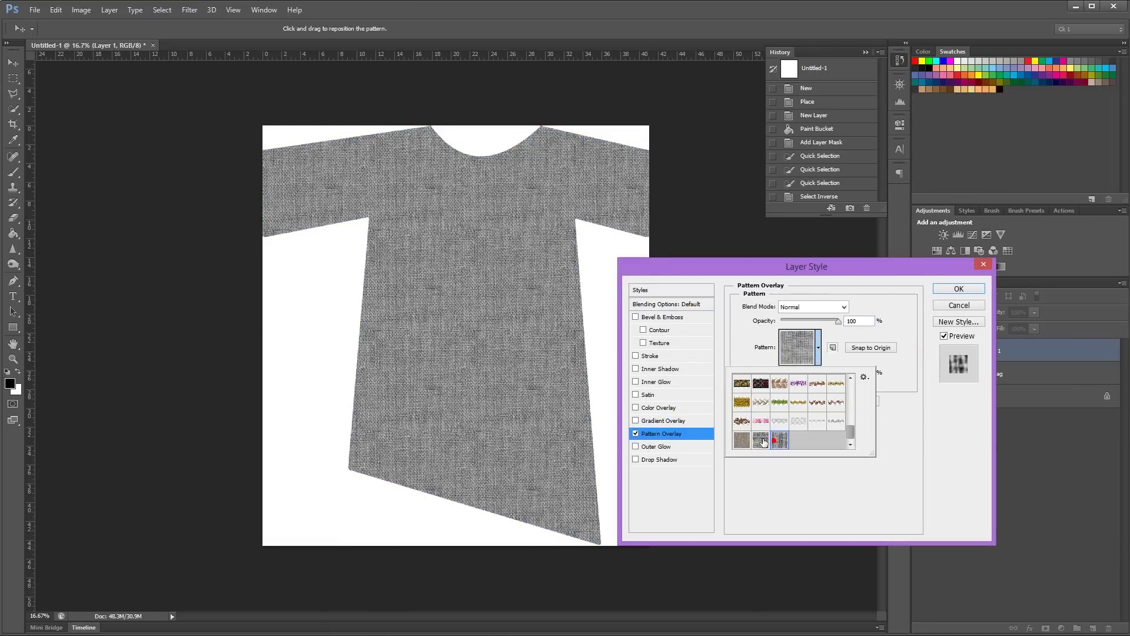
left_click(759, 441)
left_click(738, 442)
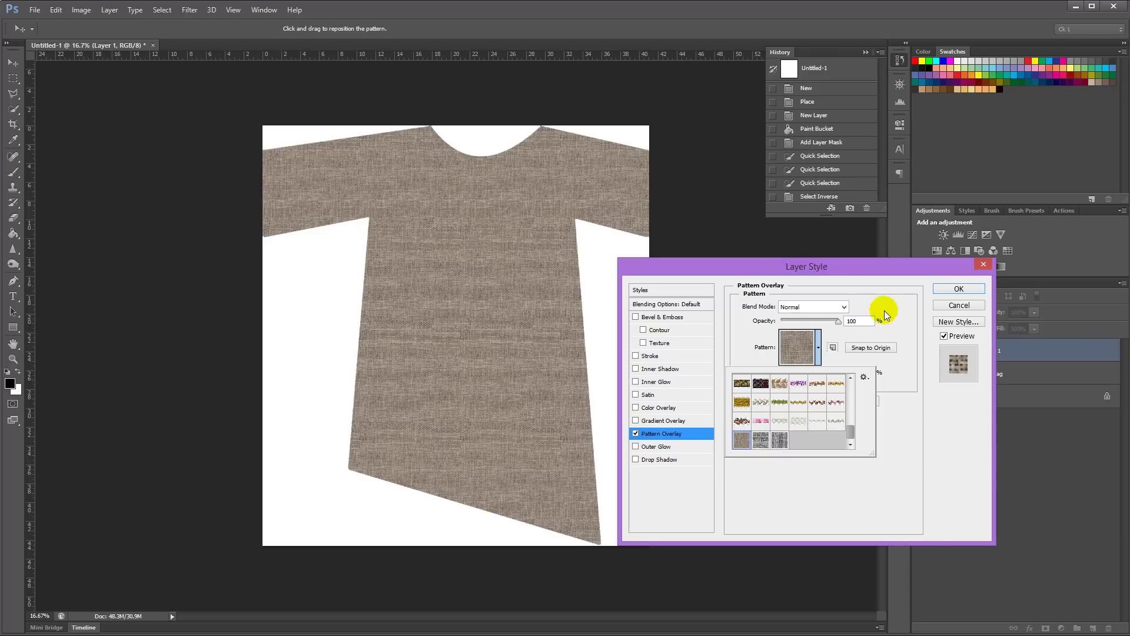
left_click(884, 311)
- Add a dark red (420606) Color Overlay to Layer 1, set to Multiply with its opacity lowered so the weave shows through
left_click(665, 407)
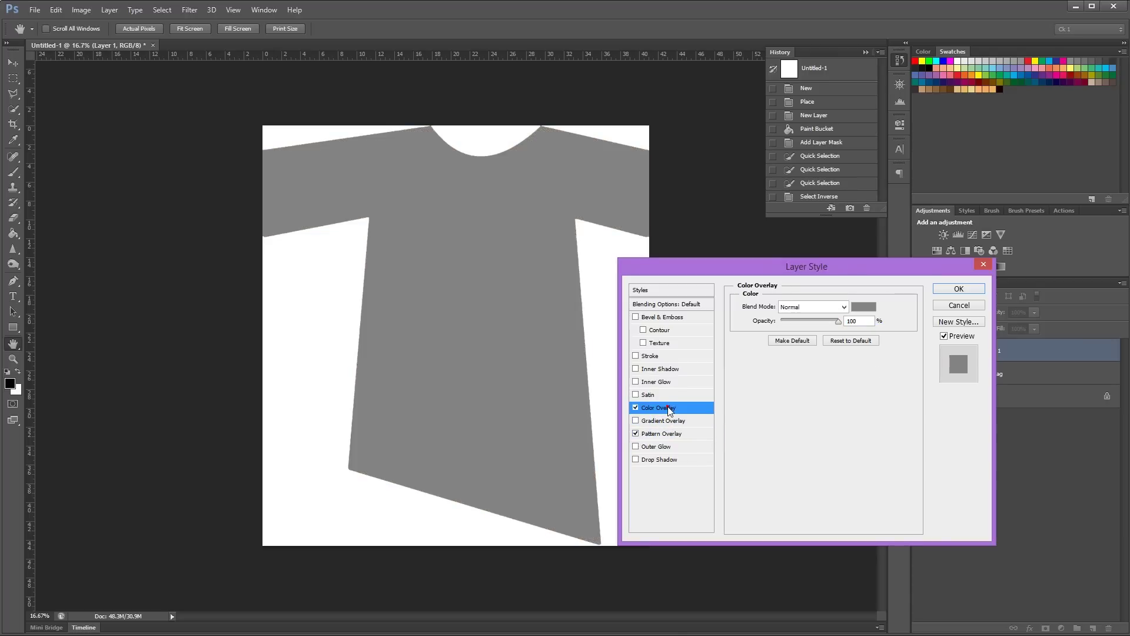
left_click(864, 307)
left_click(587, 486)
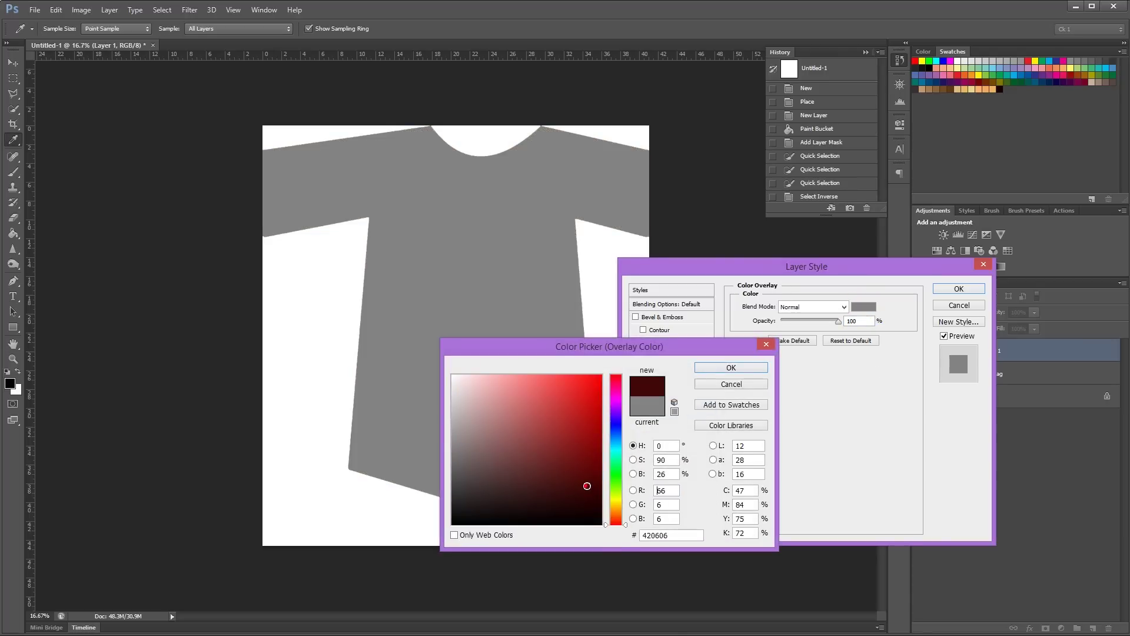
left_click(731, 367)
left_click(801, 306)
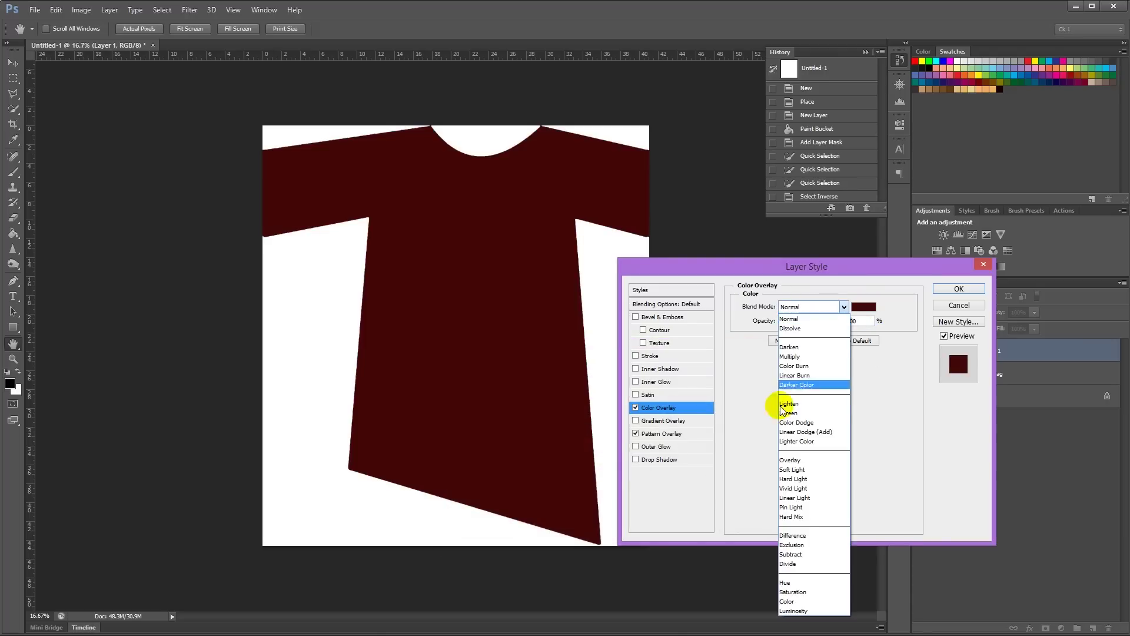
left_click(792, 356)
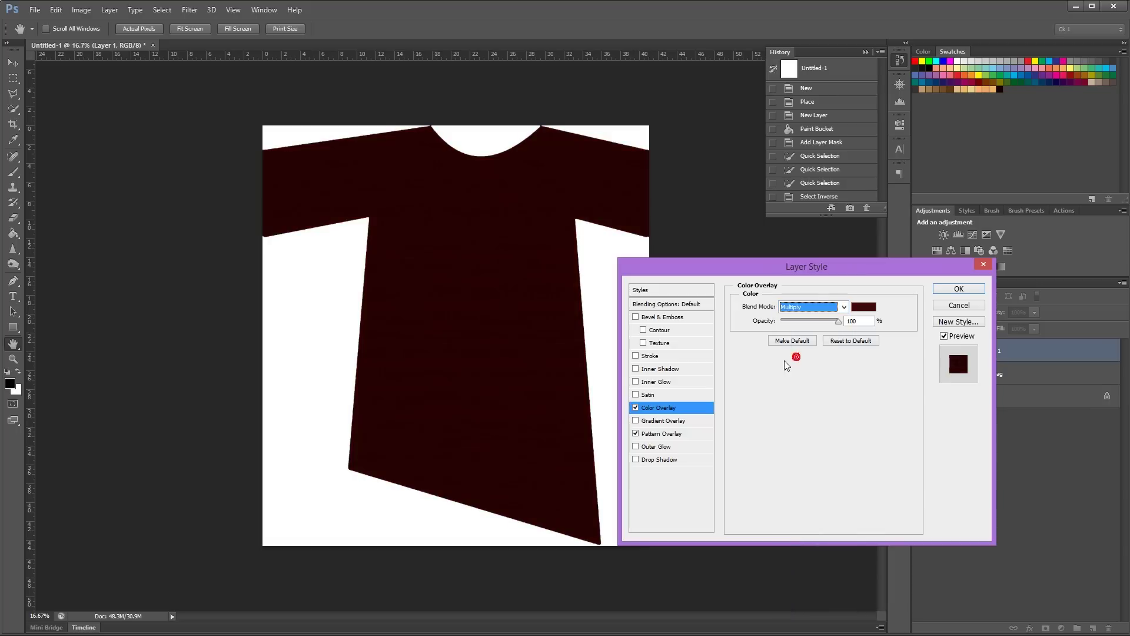
left_click_drag(838, 321, 826, 325)
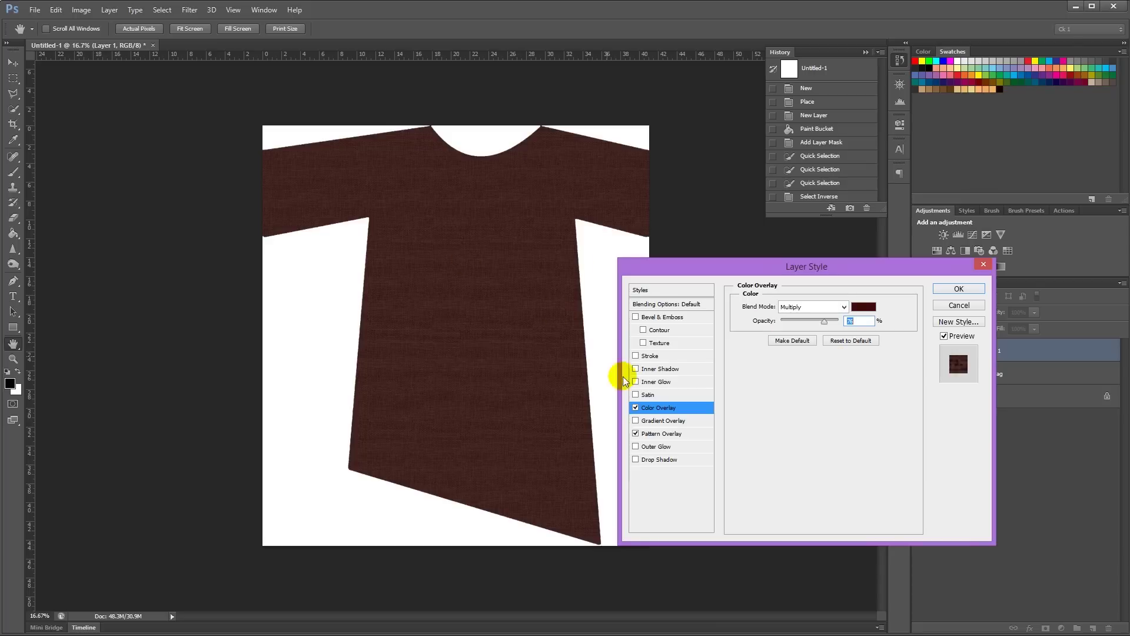
- Increase the Pattern Overlay's scale slightly above 100% and apply the layer style
left_click(666, 433)
left_click_drag(810, 373, 811, 375)
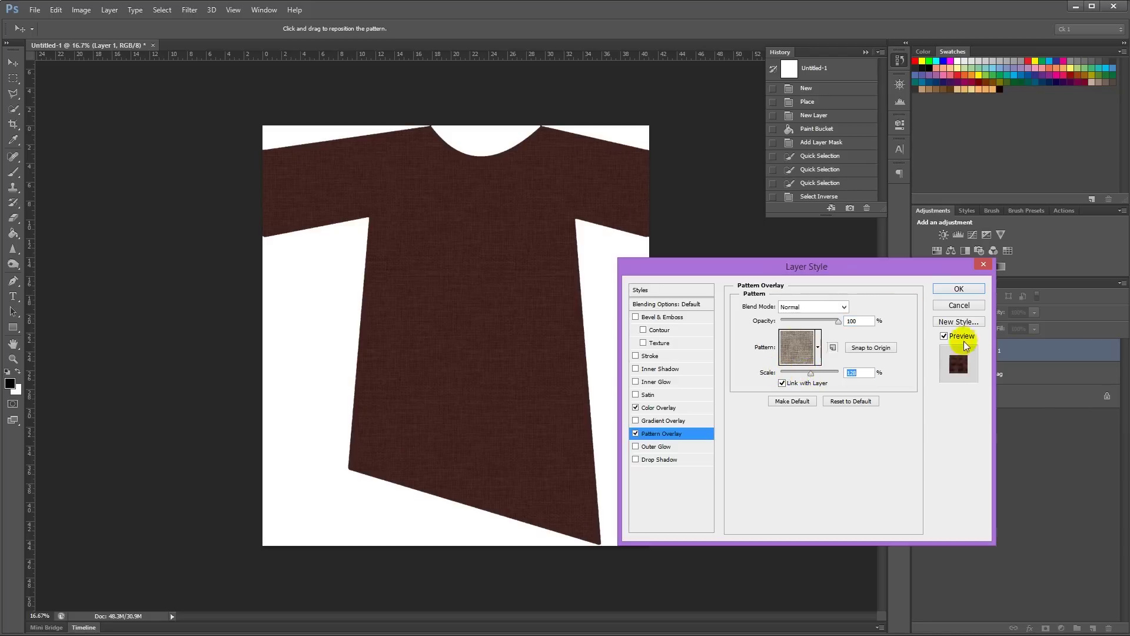
left_click(940, 298)
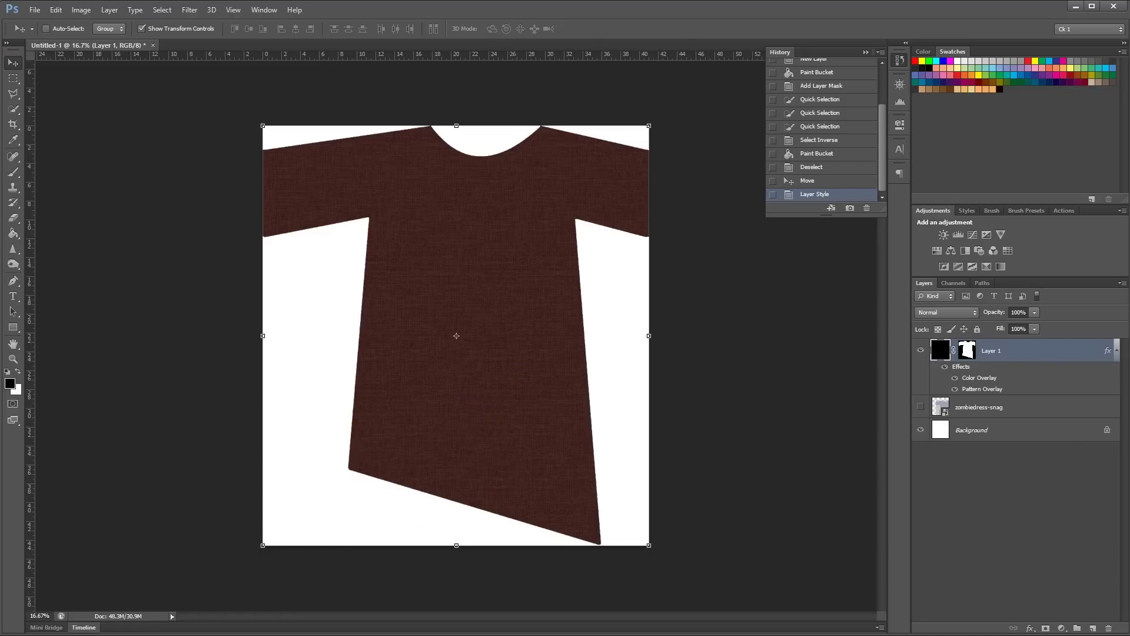
- Switch to File Explorer and preview ripped-fabric images in the PNG folder, including Ripped Fabrics_3, Ripped Fabrics_12 and Ripped Fabrics_51
key("alt+Tab")
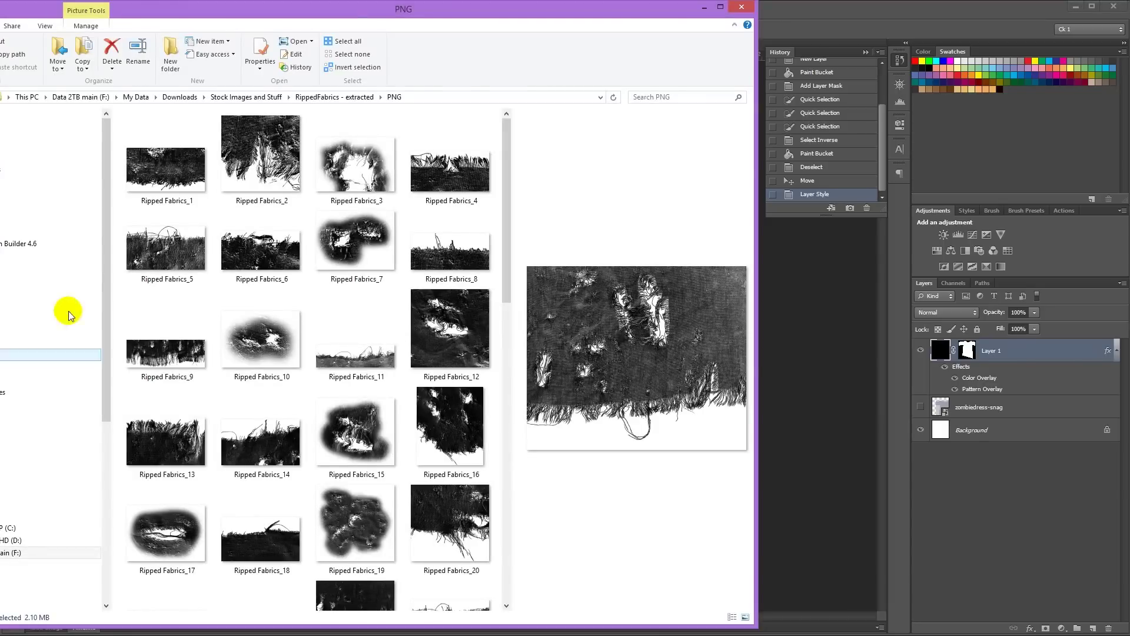
left_click(375, 161)
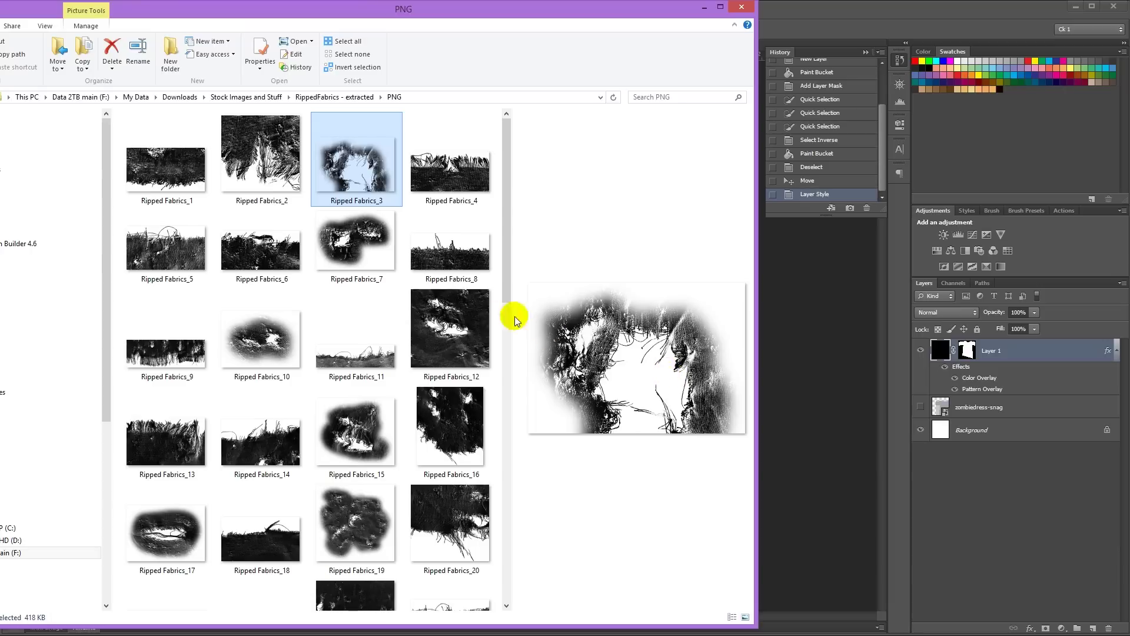
left_click(453, 326)
scroll(412, 415, "down", 8)
left_click(361, 480)
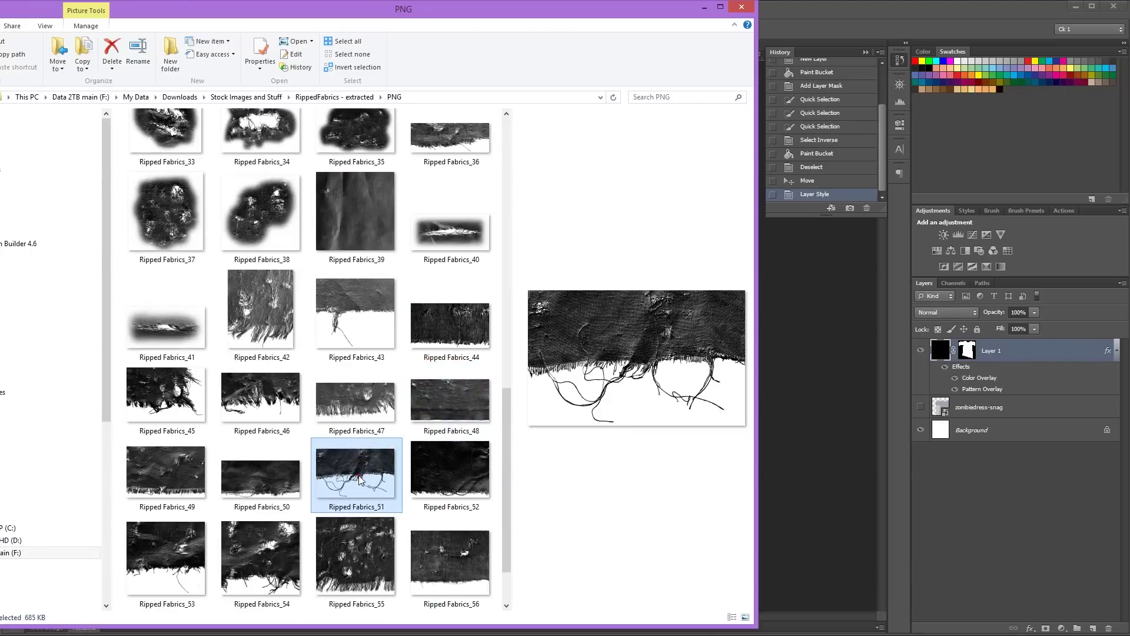
- Switch to the browser, look over the Ripped Fabrics product page on Renderosity, and return to the PNG folder
key("alt+Tab")
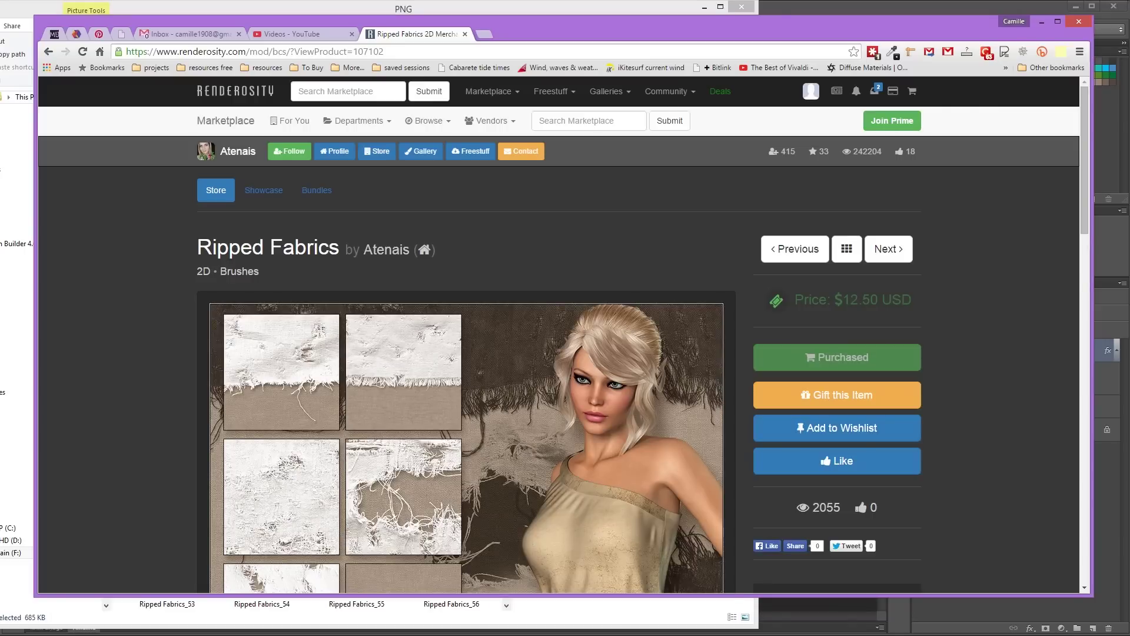
scroll(502, 271, "down", 4)
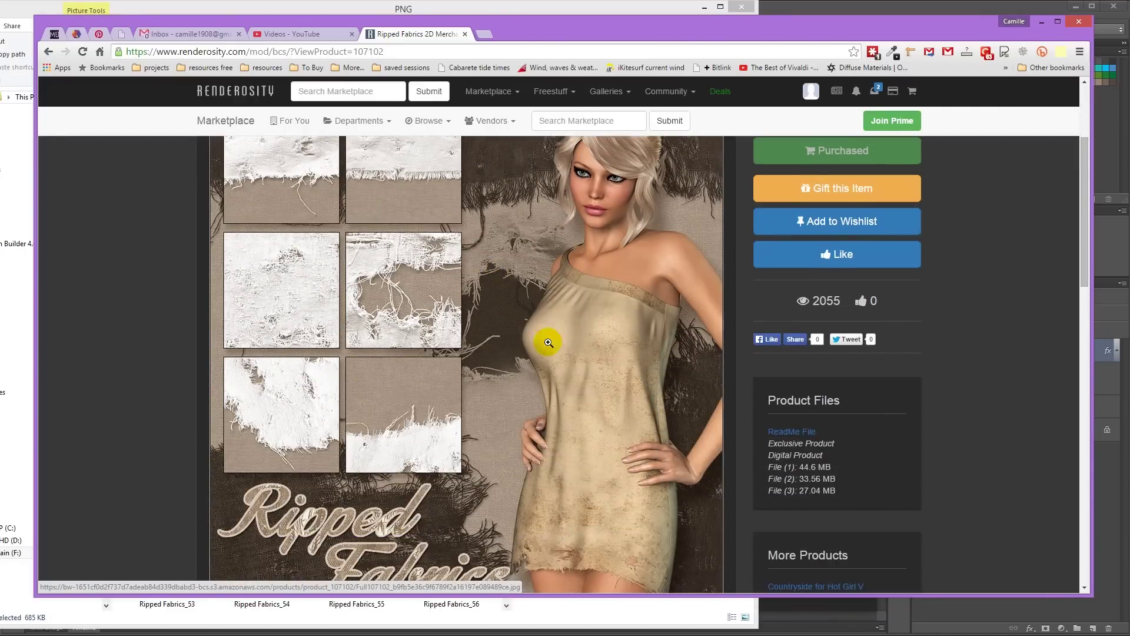
scroll(565, 330, "down", 8)
scroll(587, 349, "up", 5)
scroll(586, 349, "up", 7)
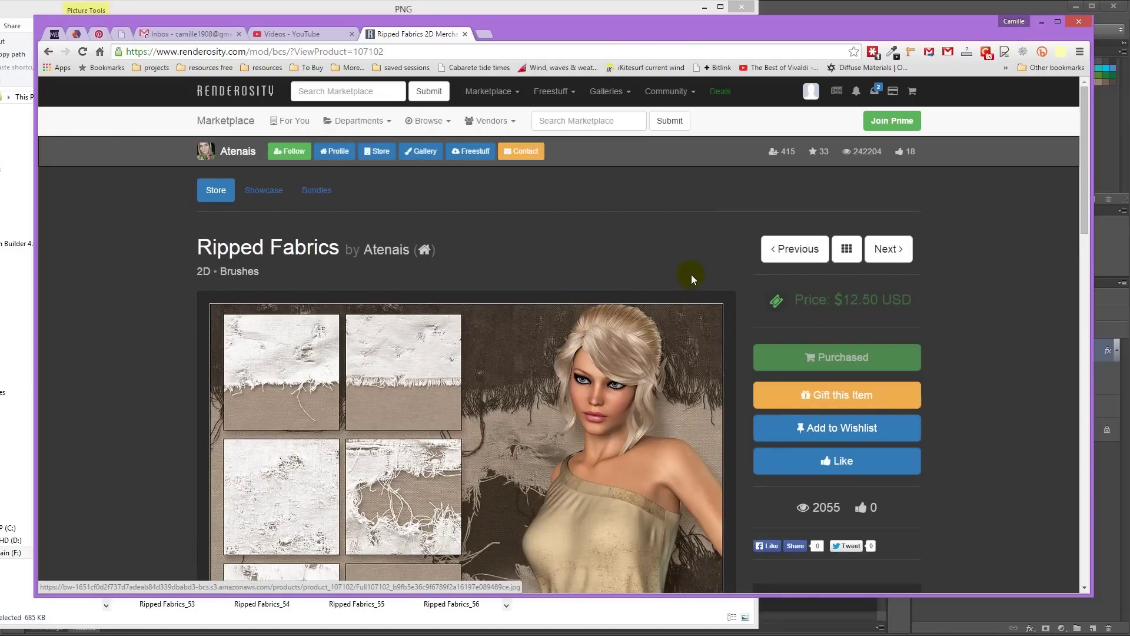
left_click(1041, 21)
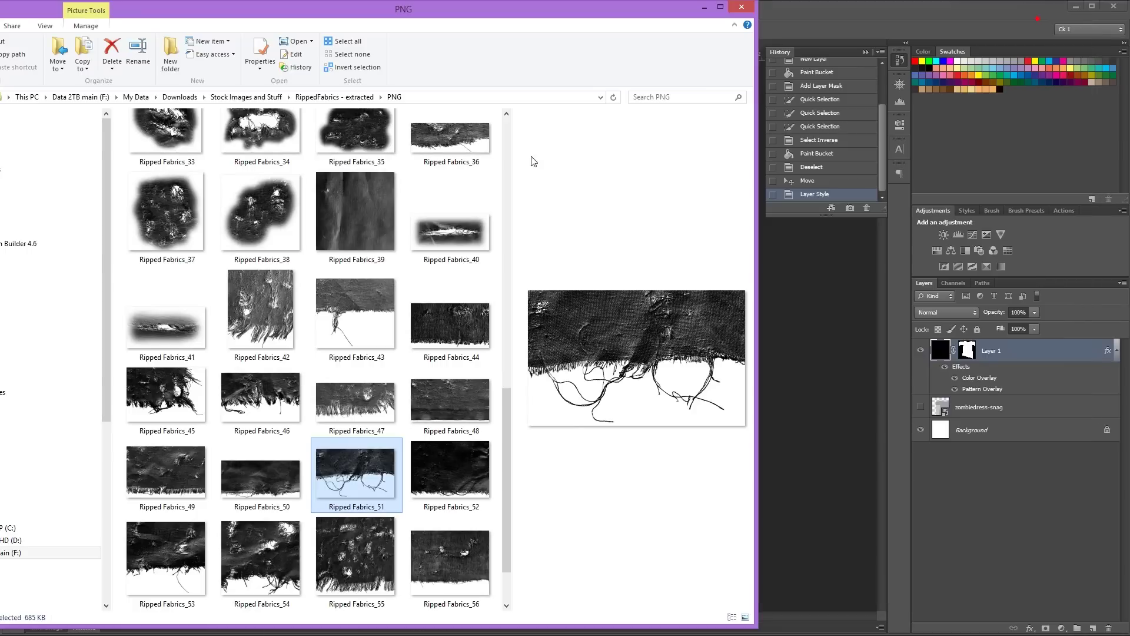
- Preview more ripped-fabric images in the PNG folder, including Ripped Fabrics_40, Ripped Fabrics_39 and Ripped Fabrics_47
left_click(459, 242)
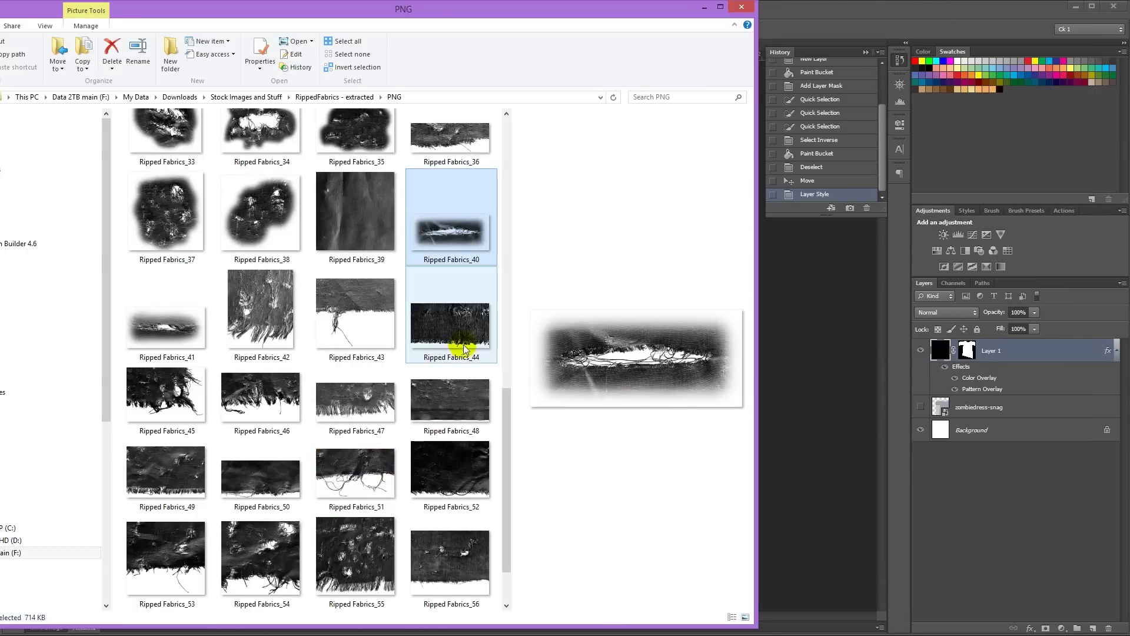
left_click_drag(367, 13, 42, 25)
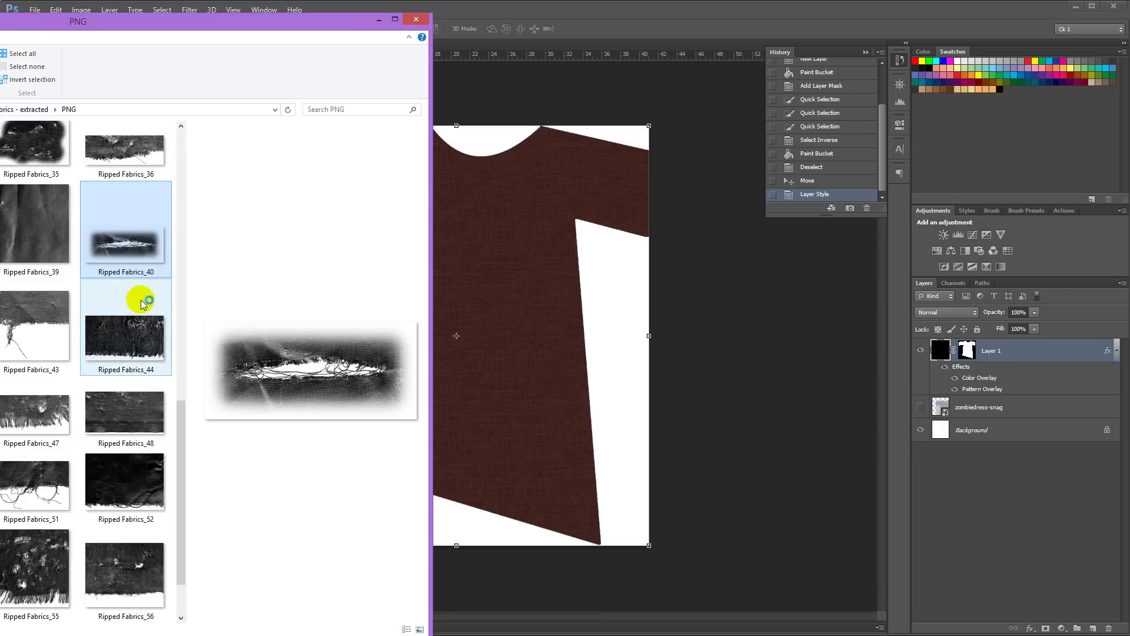
left_click(35, 236)
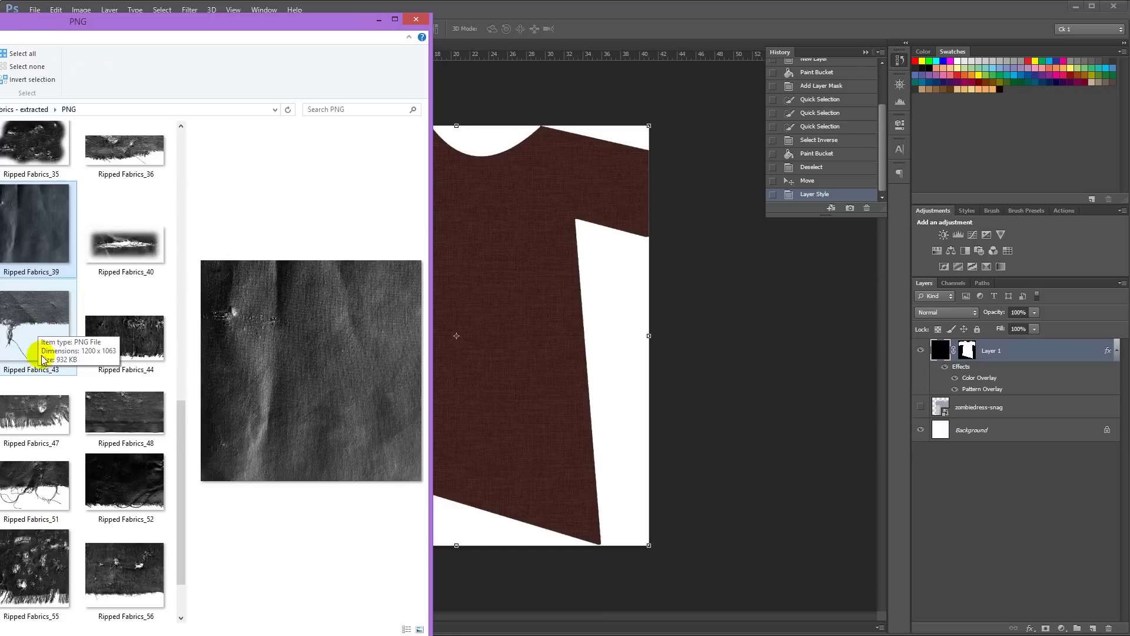
left_click(42, 423)
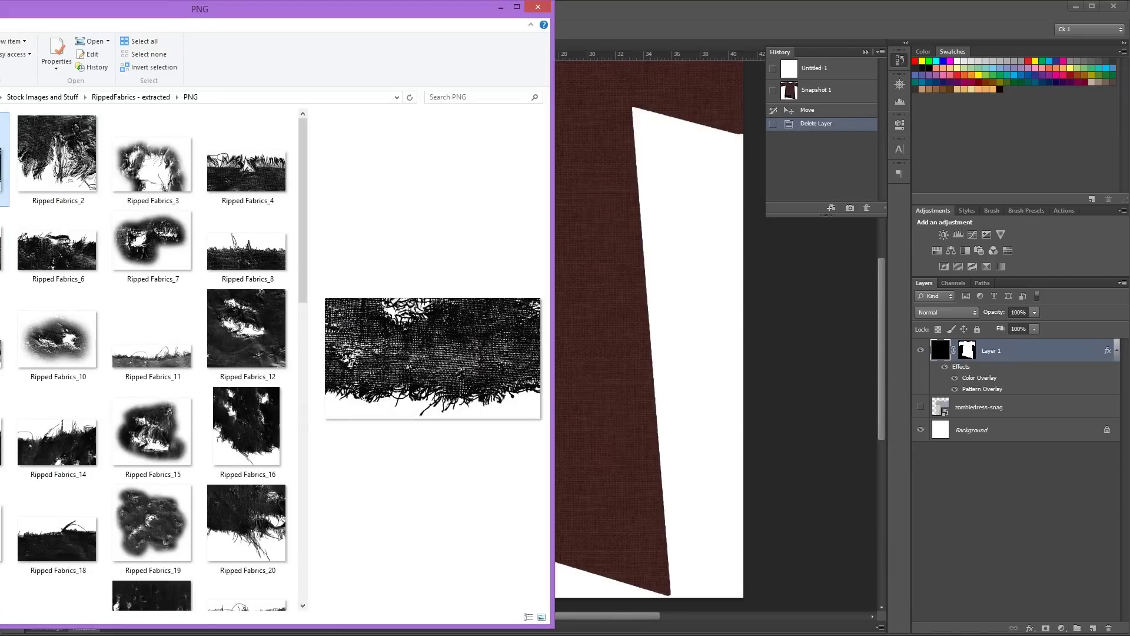
- Place Ripped Fabrics_1 in the shirt document, scaled to about 179% and rotated about 11.4° along the lower-left hem
left_click_drag(18, 153, 632, 222)
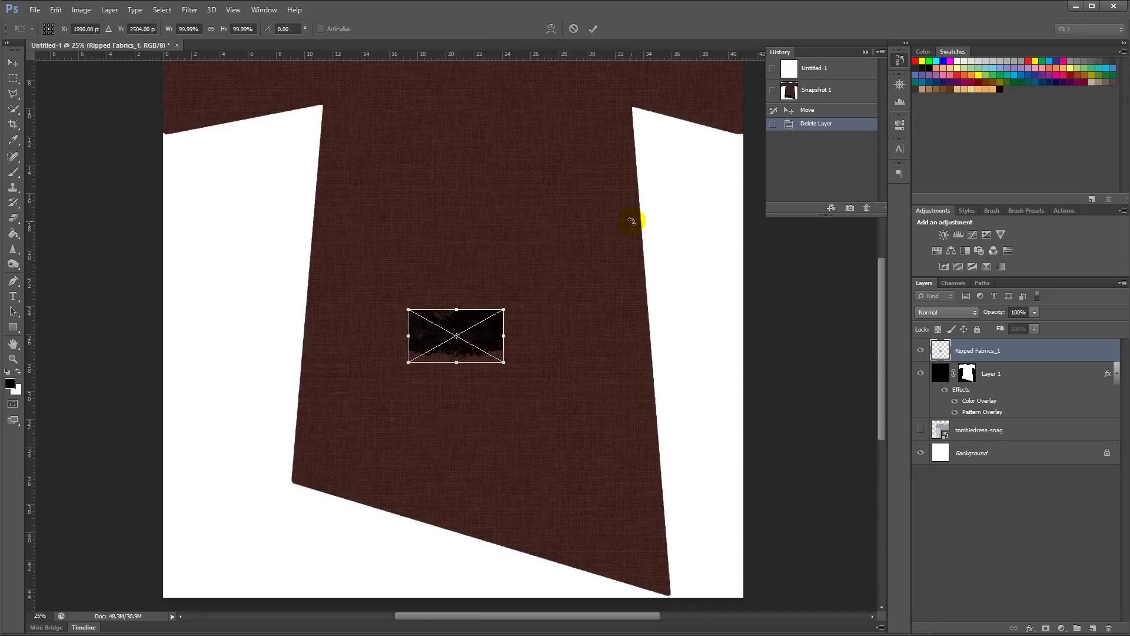
key("Return")
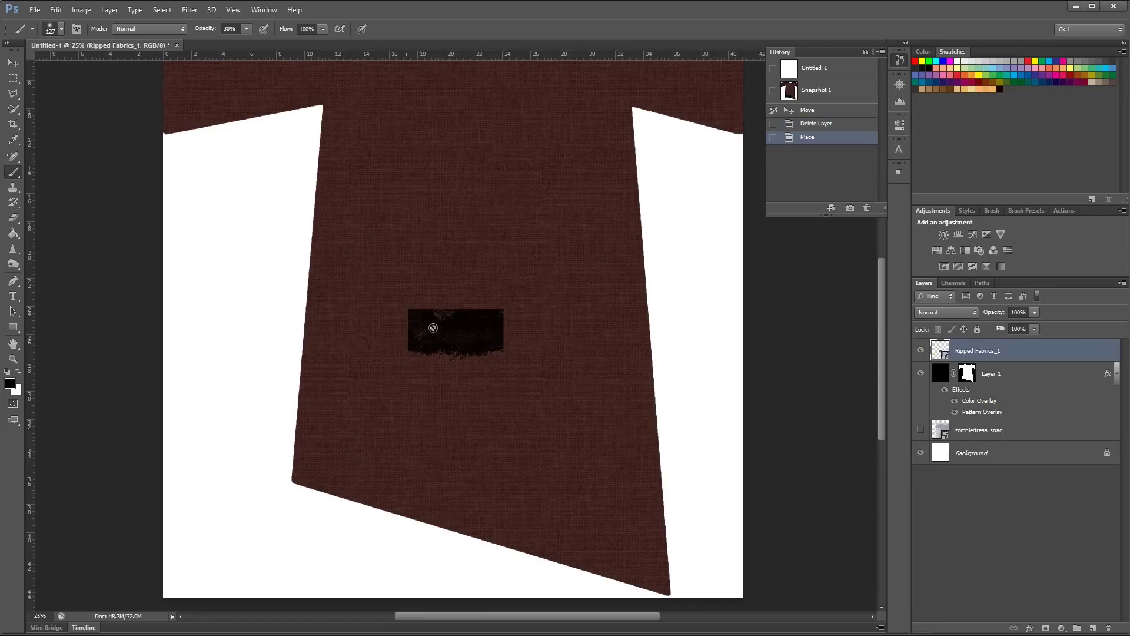
left_click(19, 65)
left_click_drag(504, 309, 450, 479)
left_click_drag(452, 443, 486, 438)
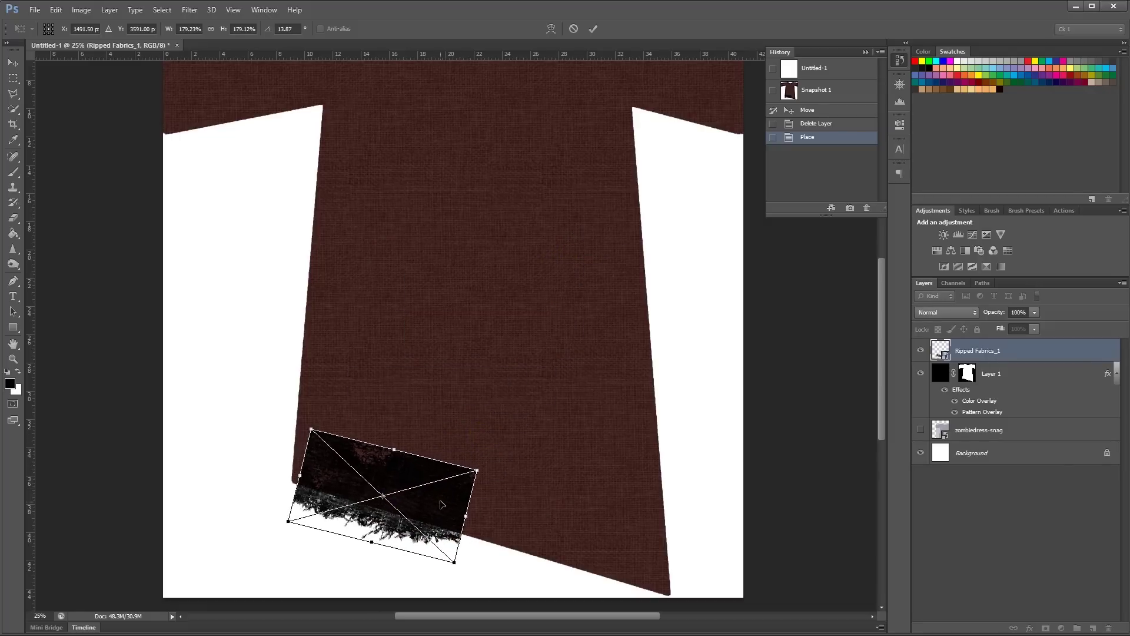
left_click_drag(443, 502, 440, 500)
left_click_drag(486, 447, 485, 446)
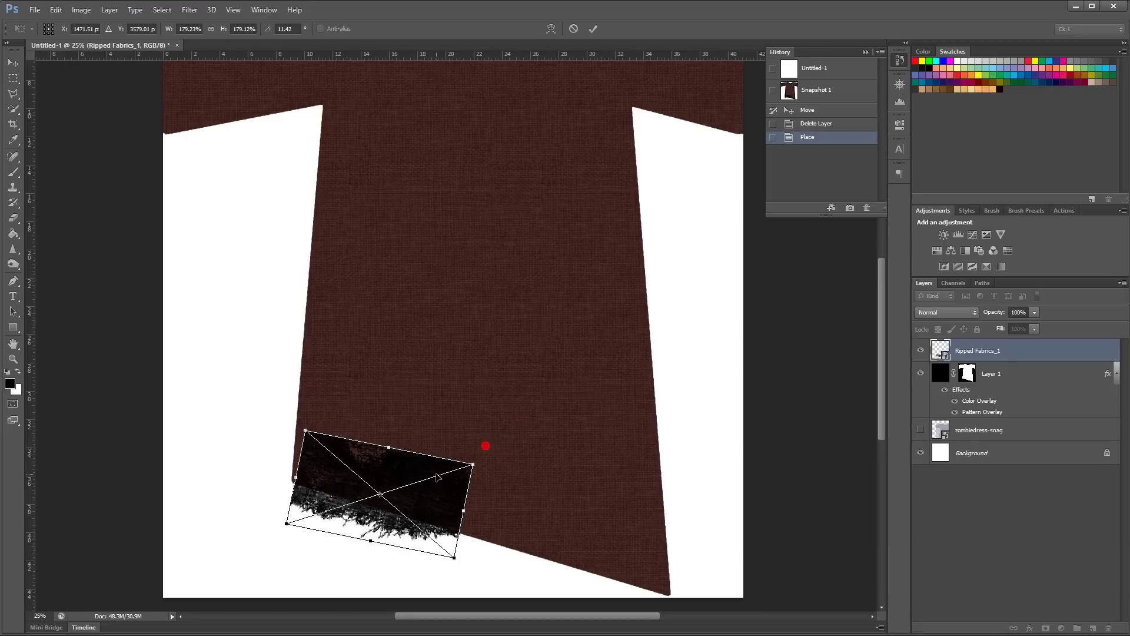
left_click_drag(436, 474, 435, 472)
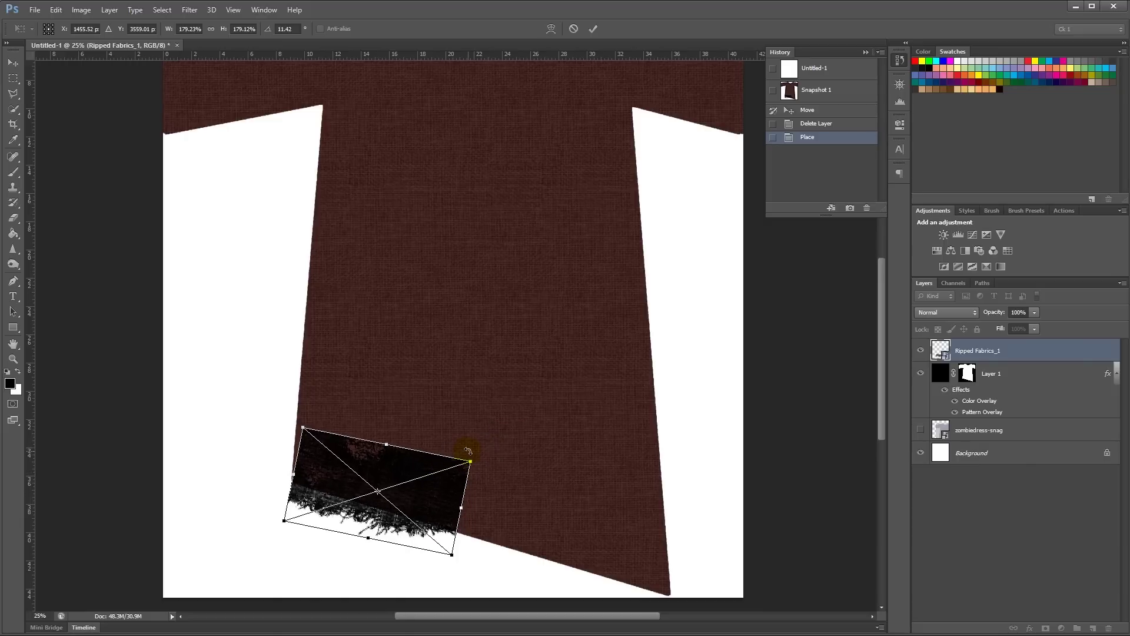
key("Return")
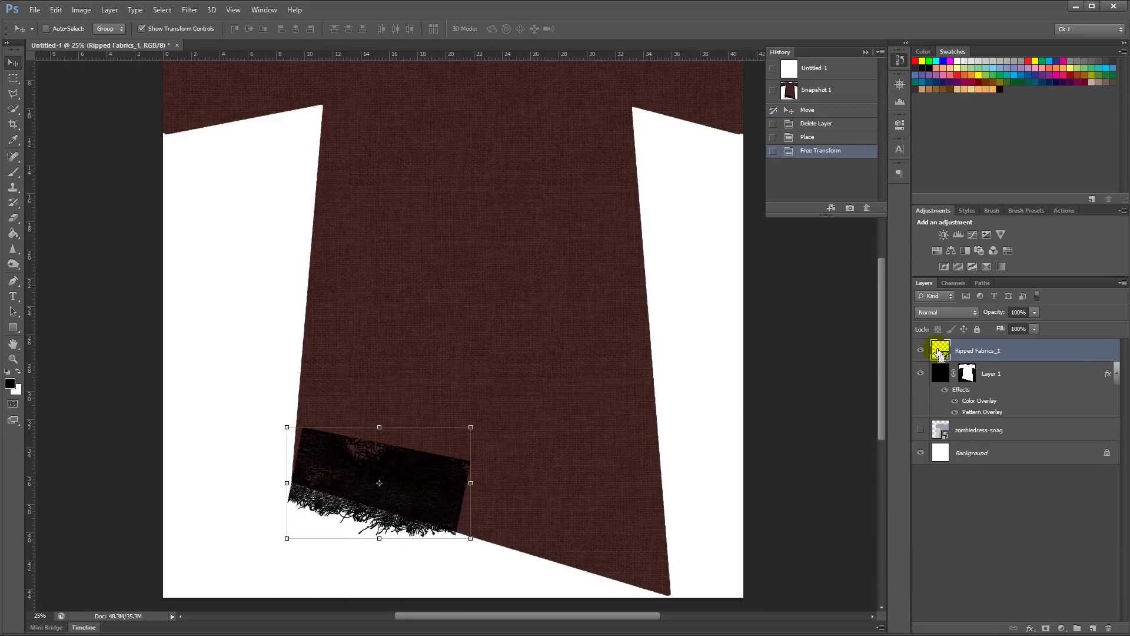
- Load the Ripped Fabrics_1 layer's outline as a selection, hide that layer and target Layer 1's mask
left_click(939, 350, "ctrl")
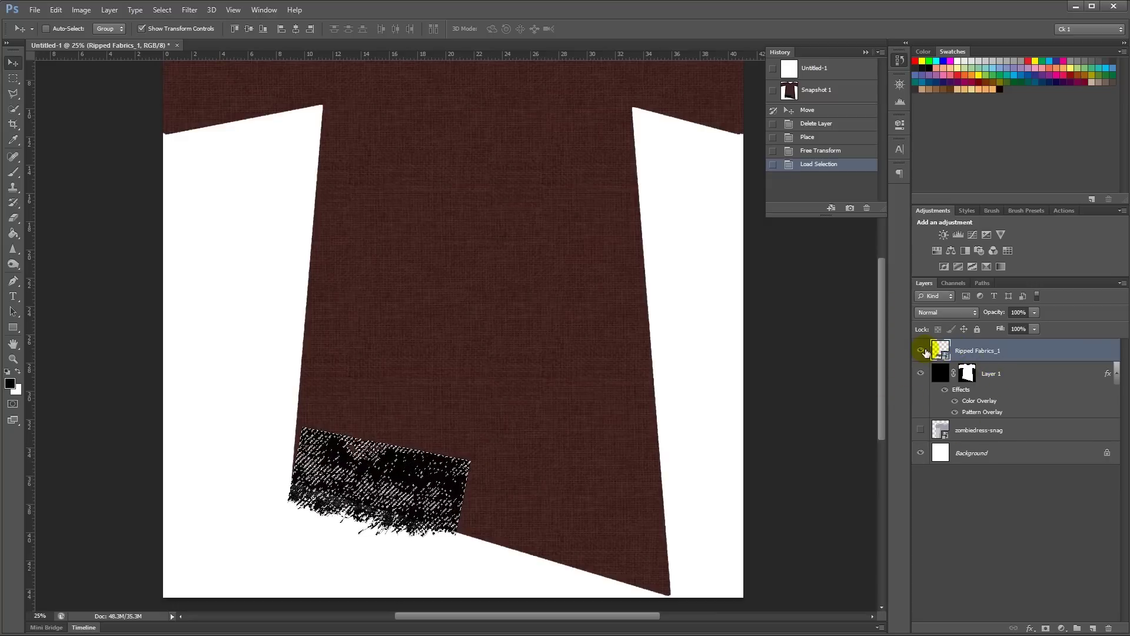
left_click(921, 351)
left_click(967, 372)
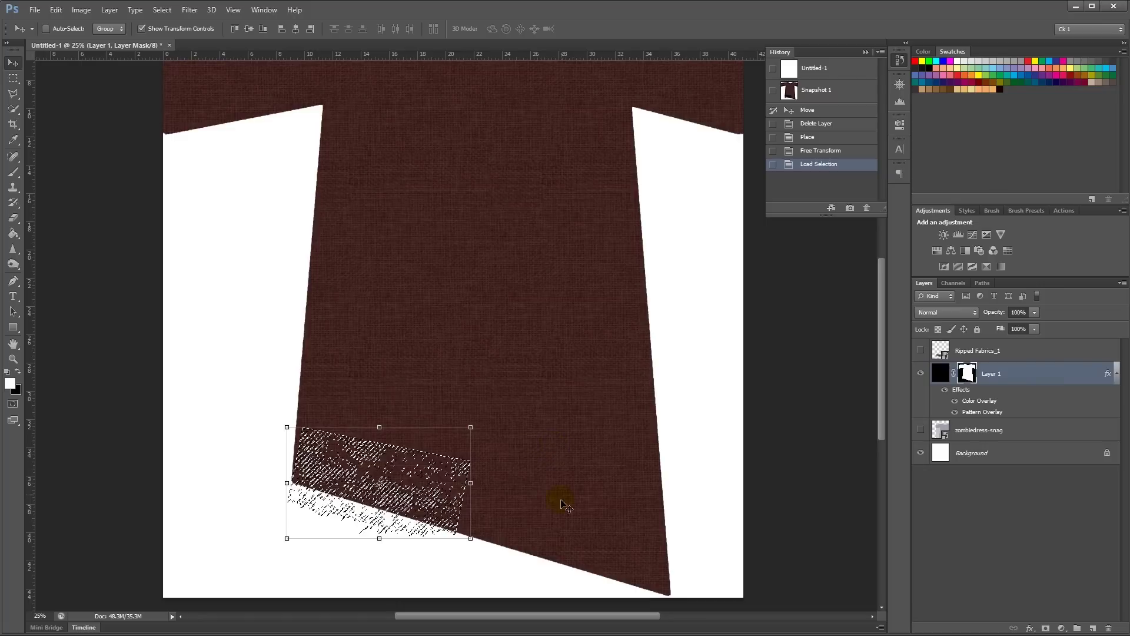
- Paint white at 100% brush opacity on Layer 1's mask inside the selection to form the frayed lower-left hem
left_click(14, 171)
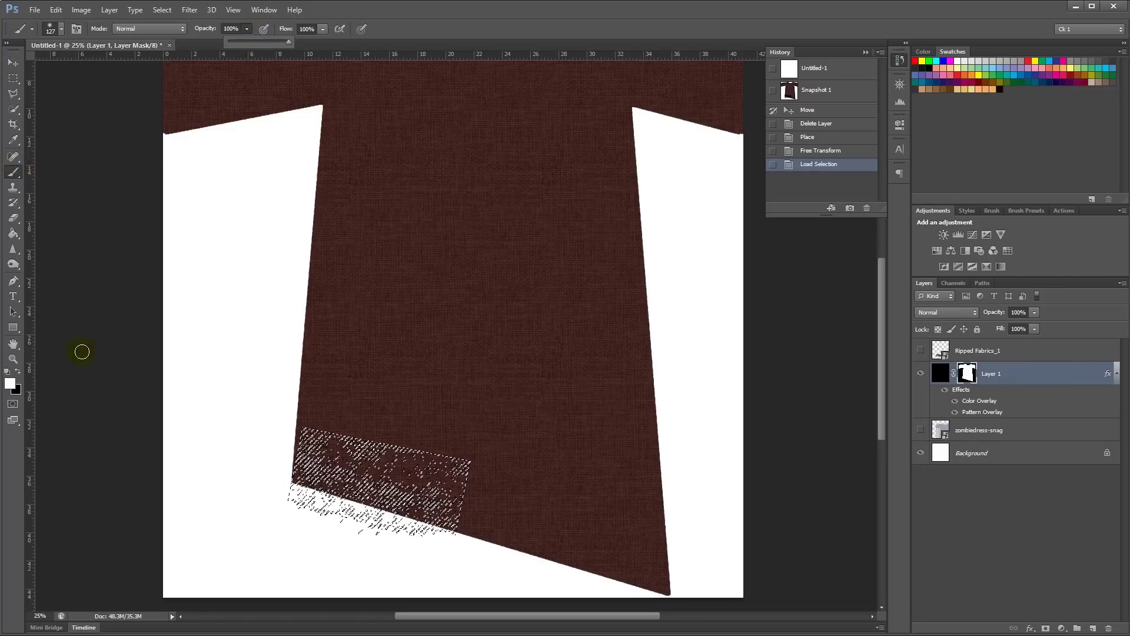
left_click(320, 501)
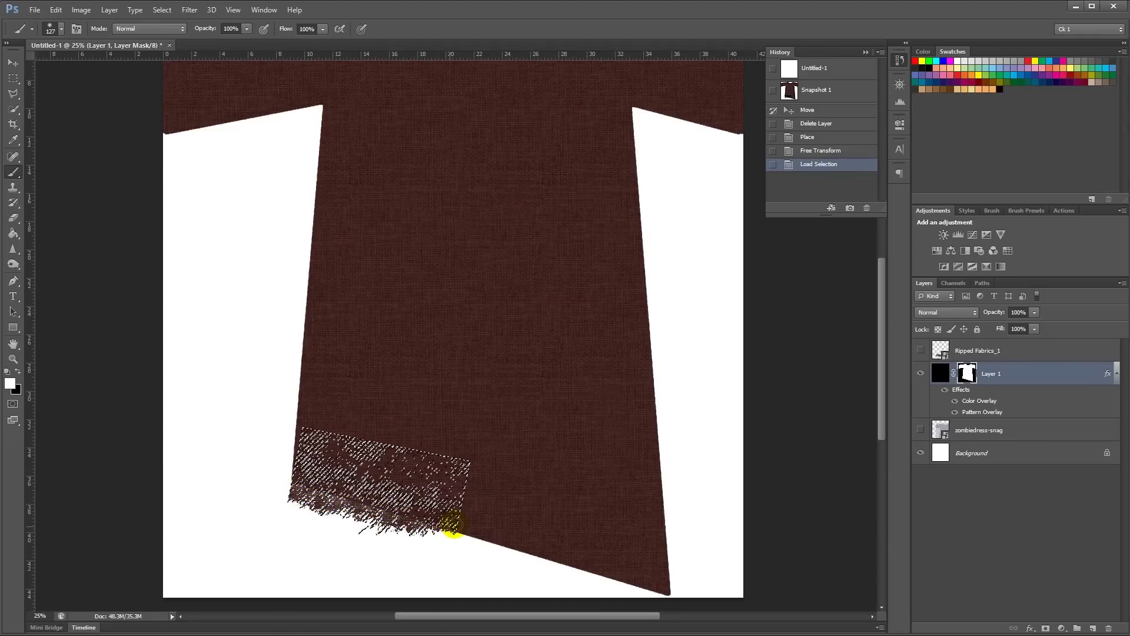
left_click_drag(453, 526, 404, 486)
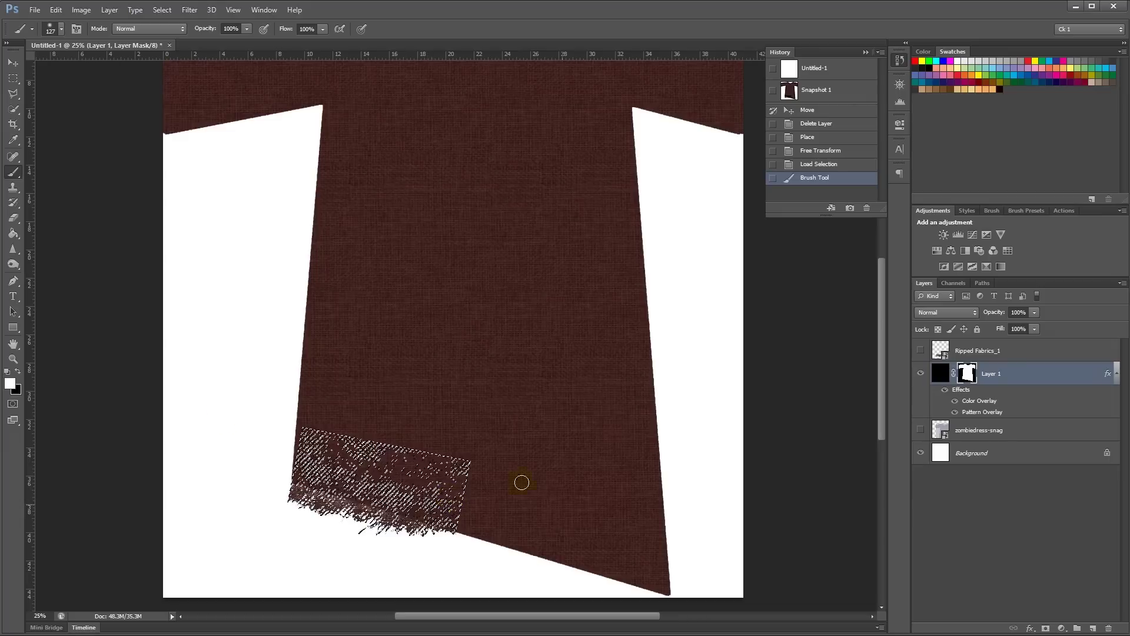
- Invert the selection and paint black on Layer 1's mask over the patch with a 162 px brush at 37% opacity
key("ctrl+shift+i")
key("ctrl+shift+i")
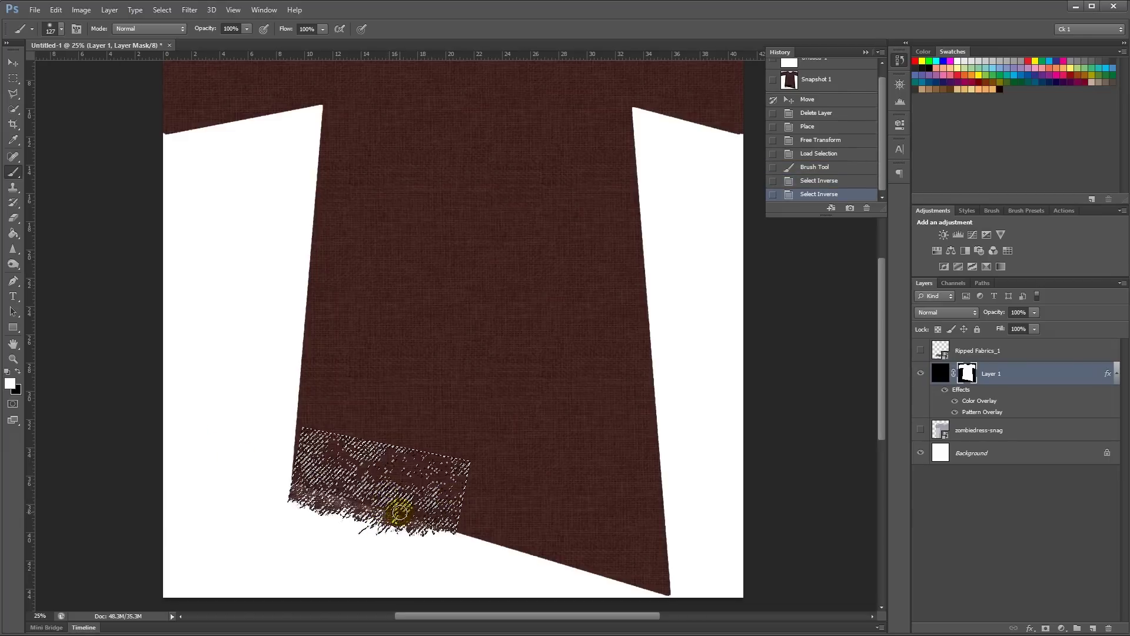
key("ctrl+shift+i")
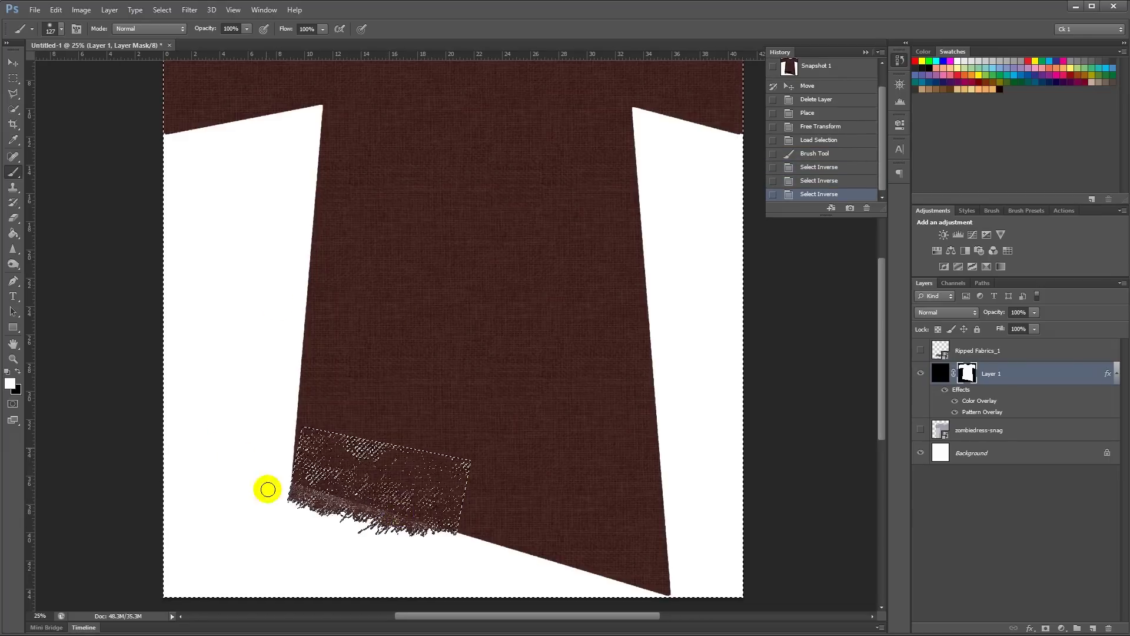
left_click(8, 371)
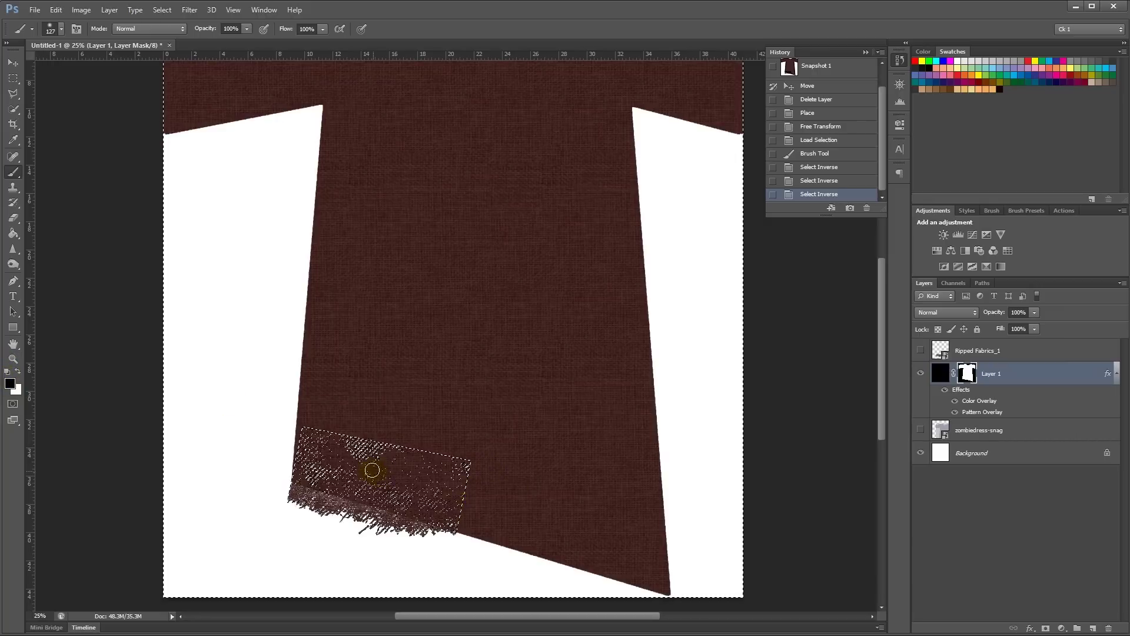
left_click_drag(247, 29, 208, 40)
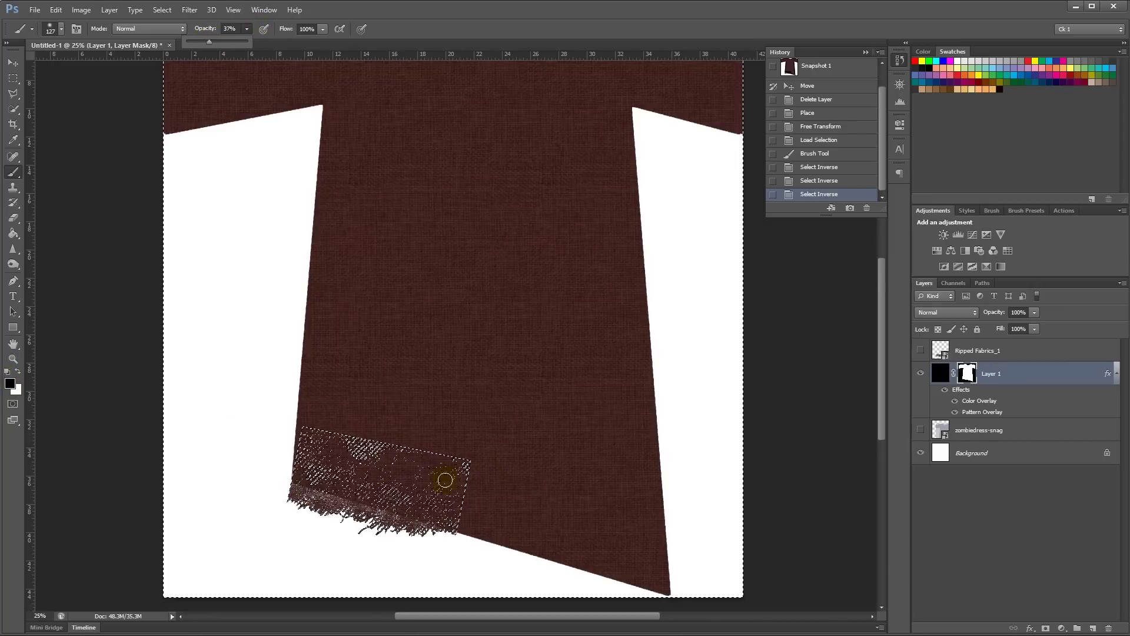
right_click(416, 489)
left_click_drag(489, 518, 499, 517)
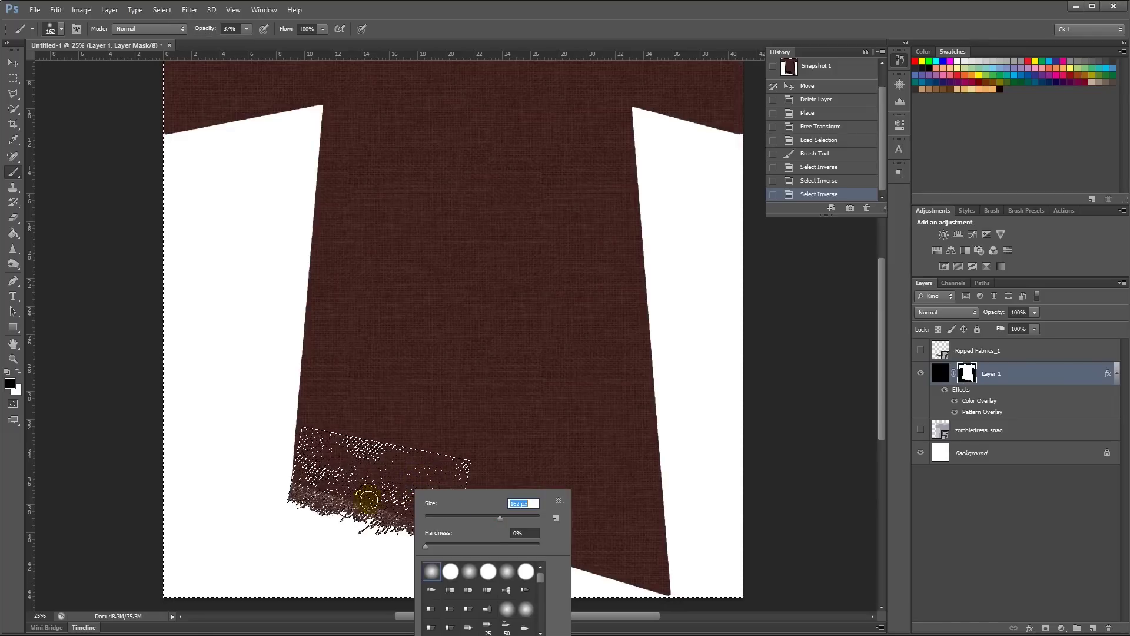
left_click(400, 484)
left_click_drag(321, 478, 349, 448)
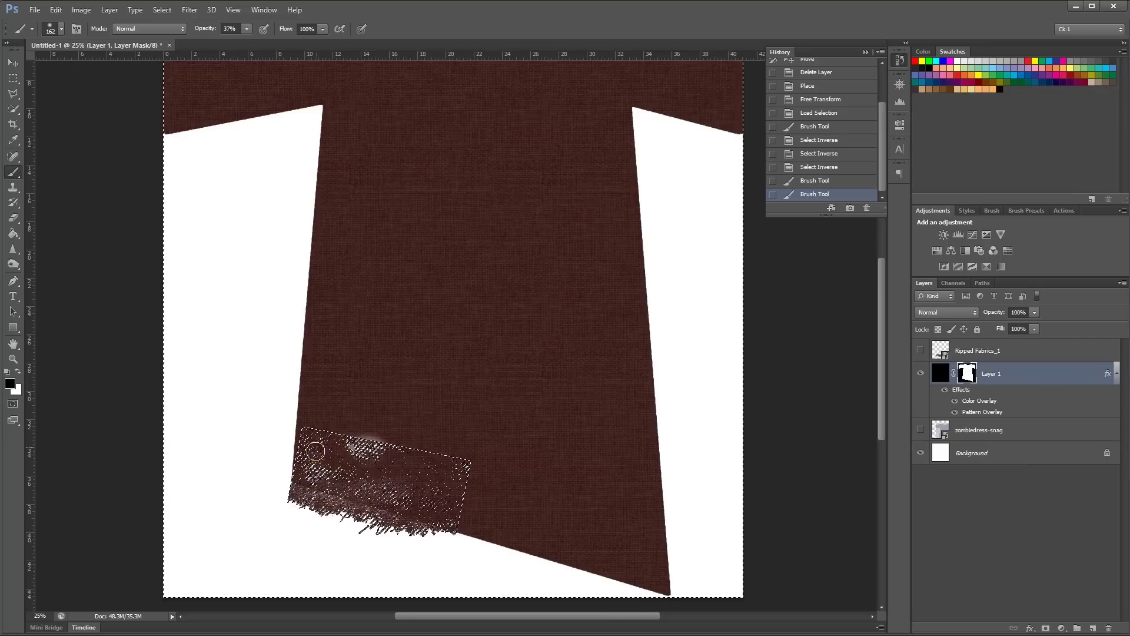
left_click(315, 450)
left_click(455, 472)
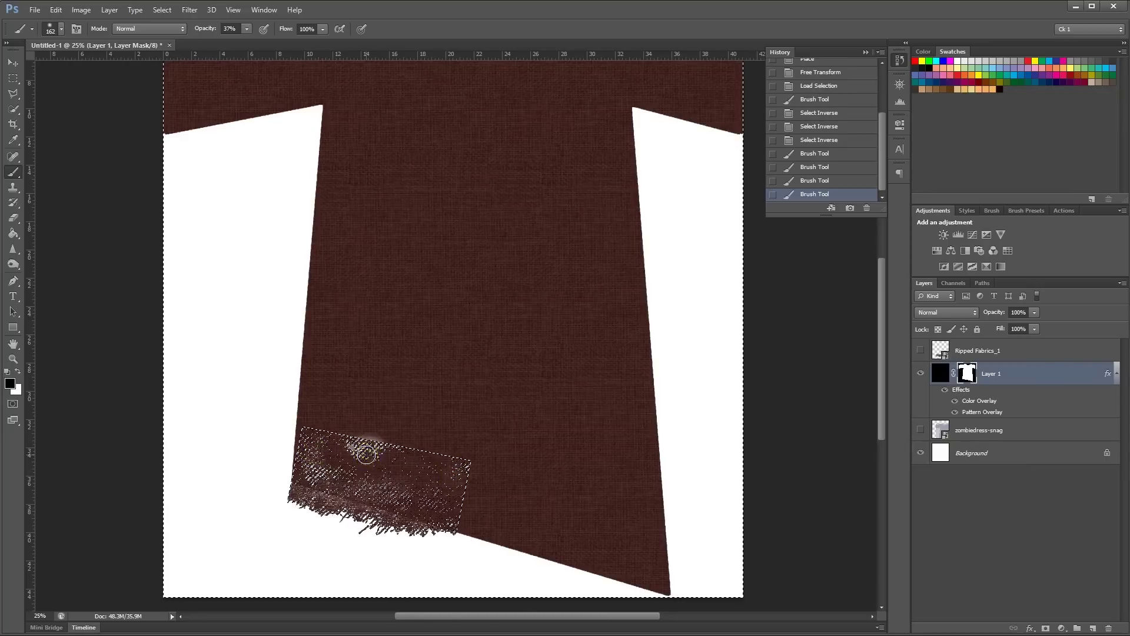
- Deepen the hole and worn spots above the frayed hem with a 49 px black brush, then deselect
right_click(366, 454)
left_click_drag(411, 483, 409, 484)
left_click(352, 448)
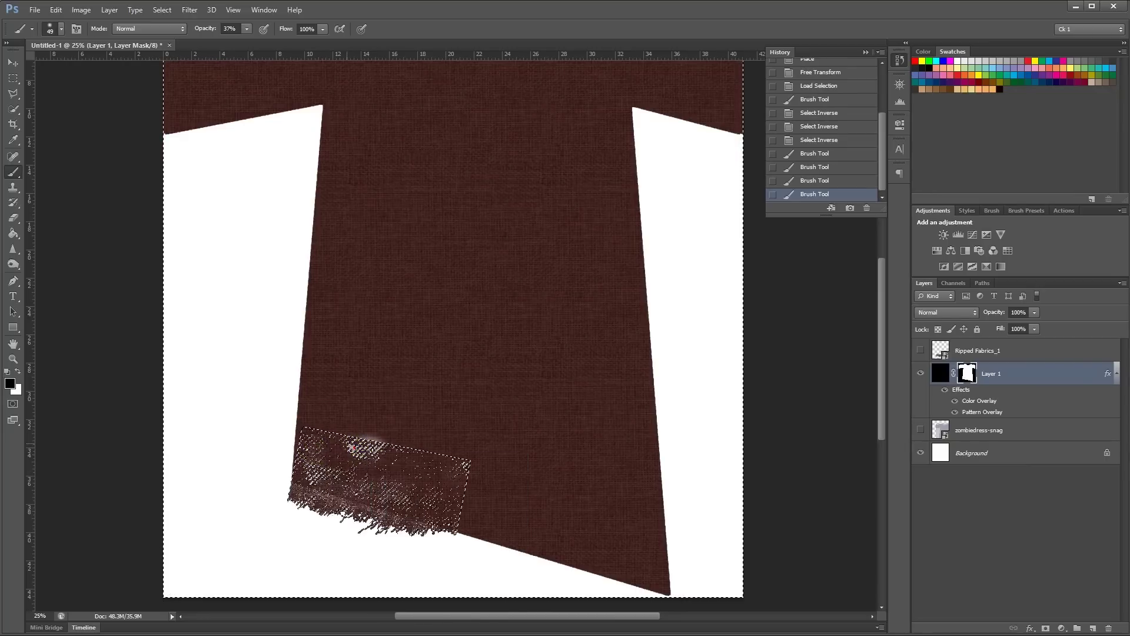
left_click(352, 447)
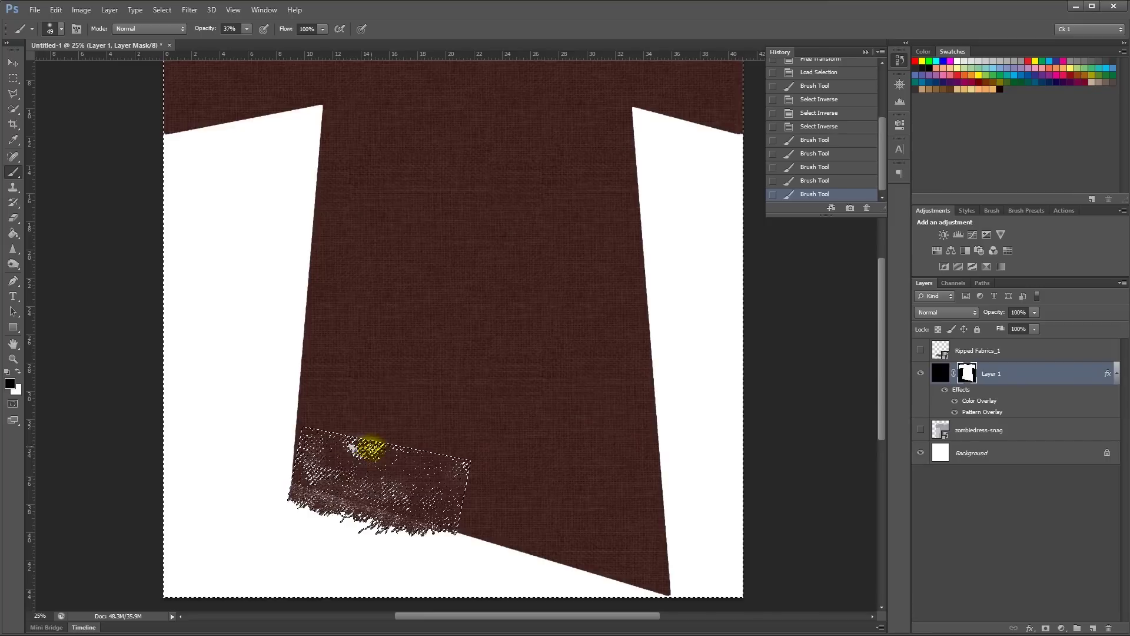
left_click(370, 449)
left_click_drag(354, 449, 367, 449)
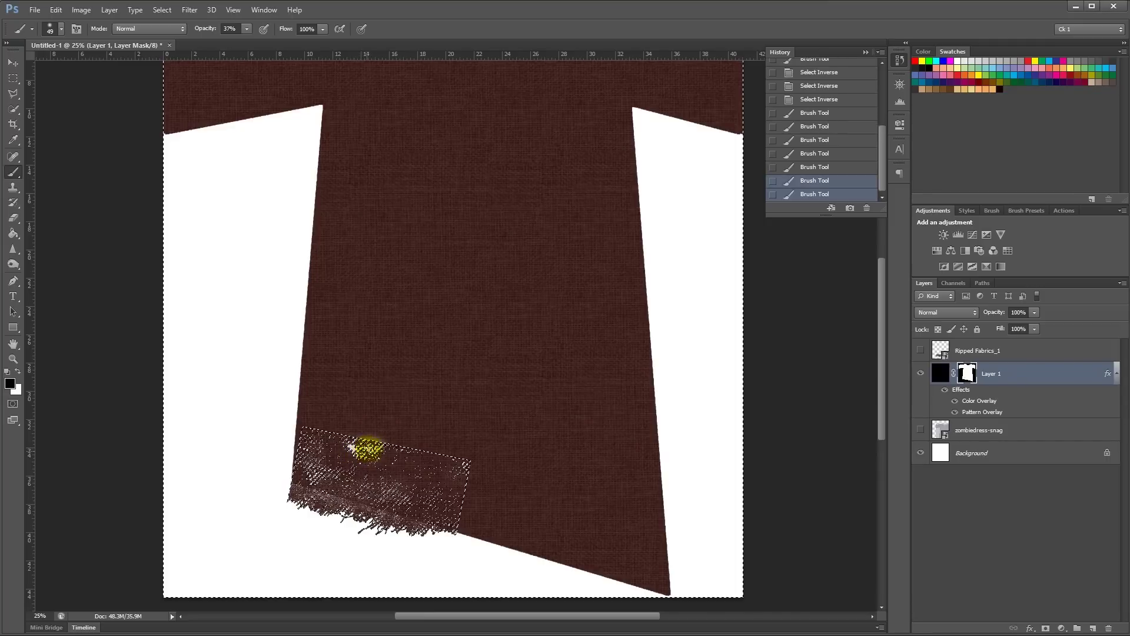
left_click(396, 492)
left_click(391, 489)
left_click(318, 466)
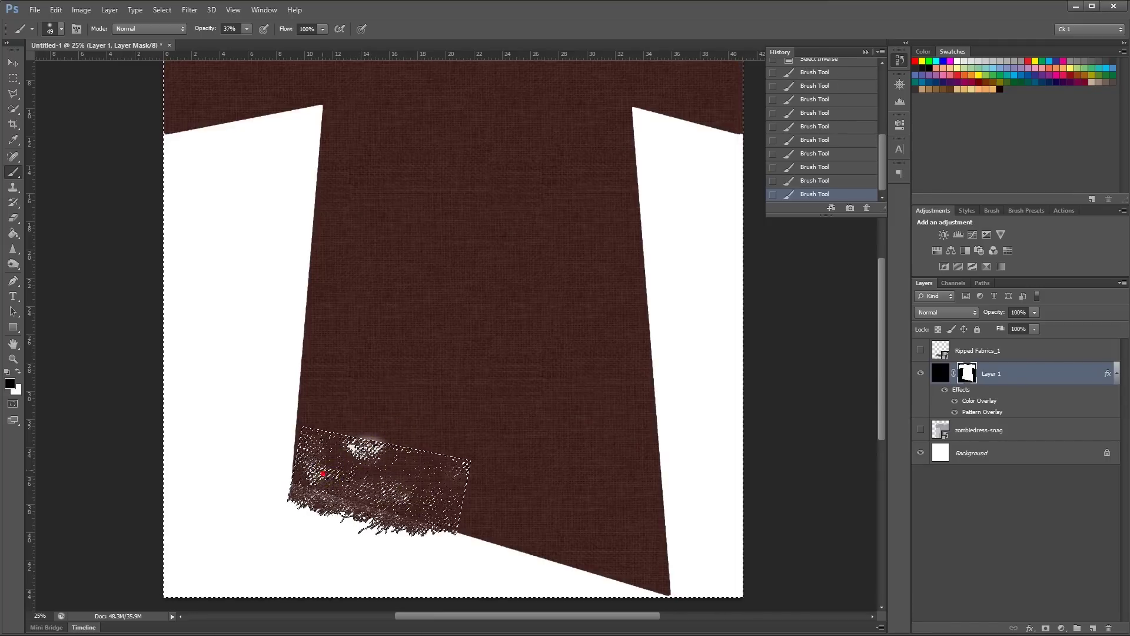
left_click(335, 493)
left_click(389, 492)
left_click(314, 467)
left_click(304, 441)
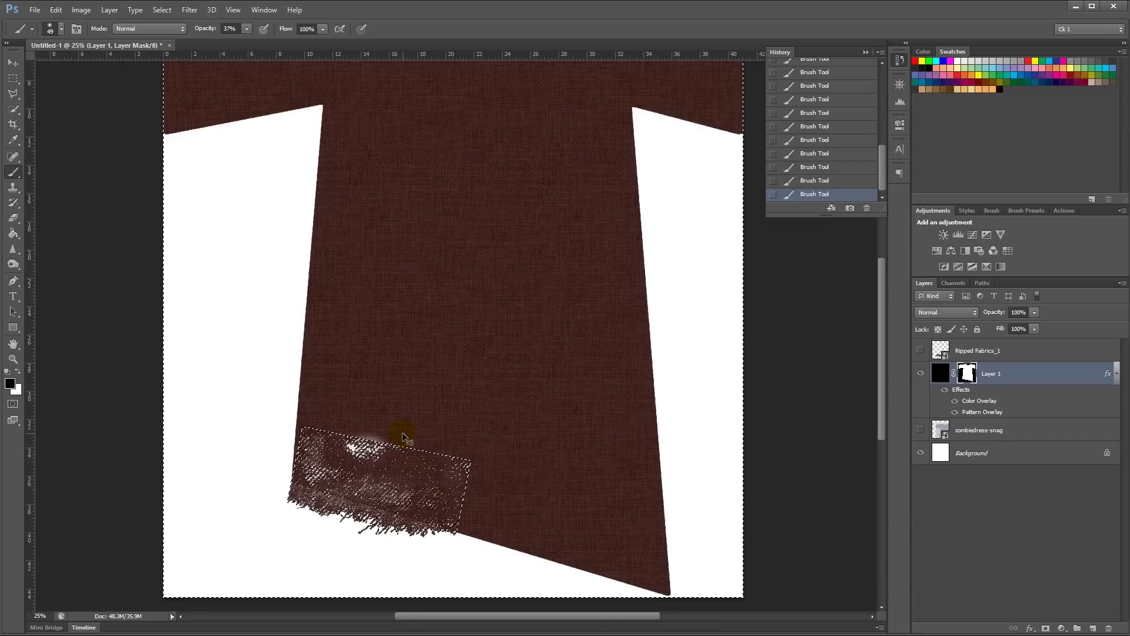
key("ctrl+d")
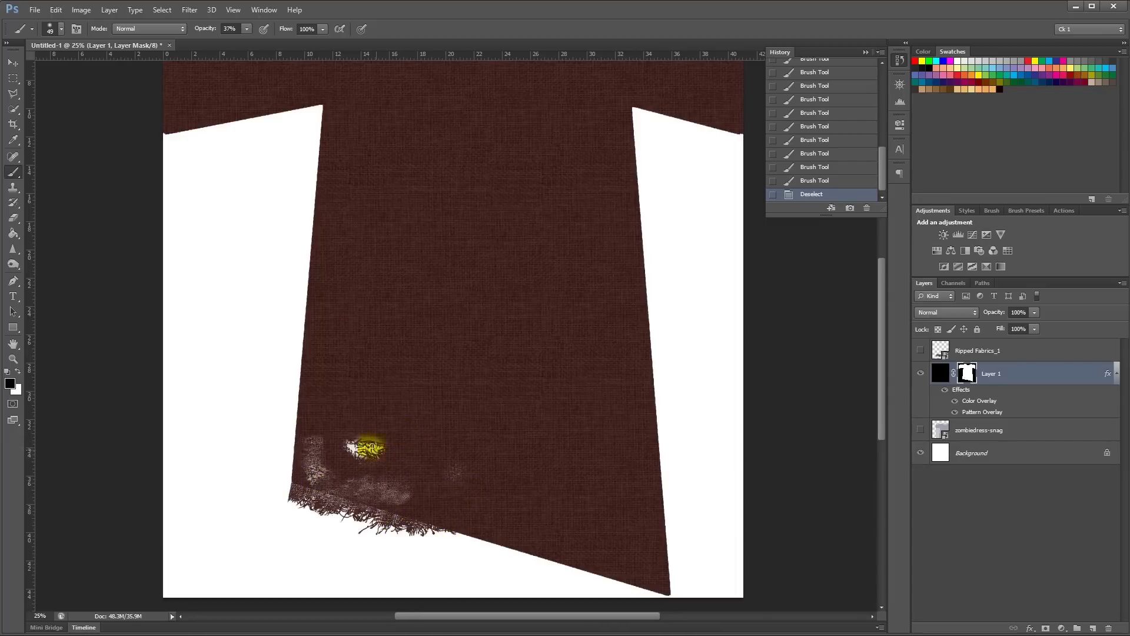
- Paint white on Layer 1's mask around the rim of the hole to clean up its soft edges
key("x")
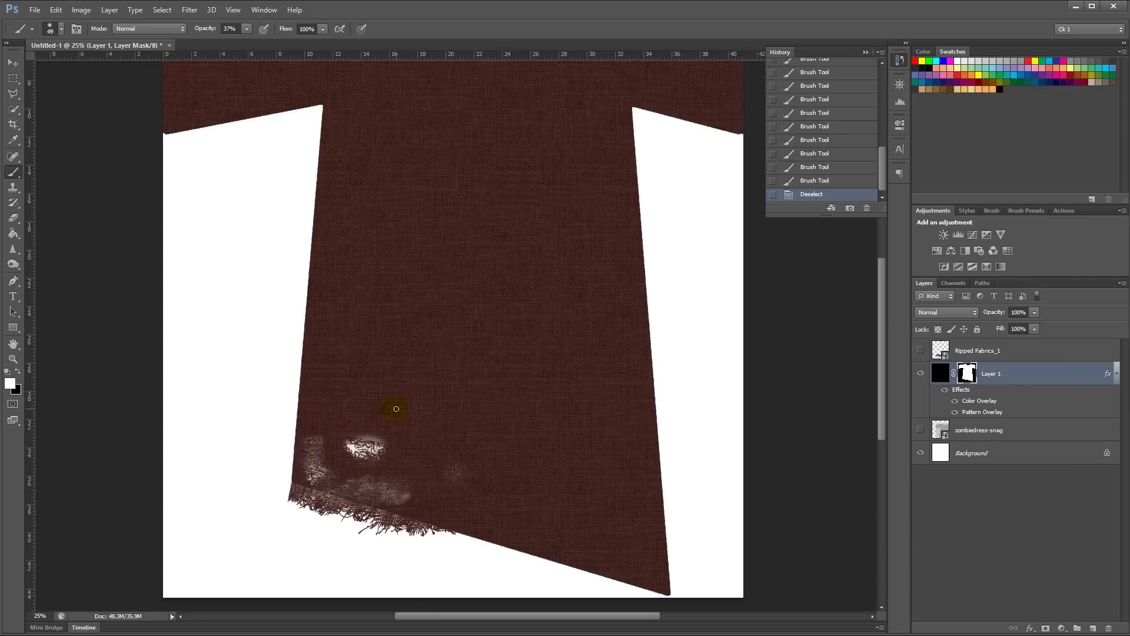
left_click(368, 434)
left_click(368, 436)
left_click(368, 437)
left_click(368, 438)
left_click(373, 438)
left_click(387, 445)
left_click(382, 451)
left_click(373, 457)
left_click(360, 456)
left_click(350, 450)
left_click(349, 442)
left_click(361, 438)
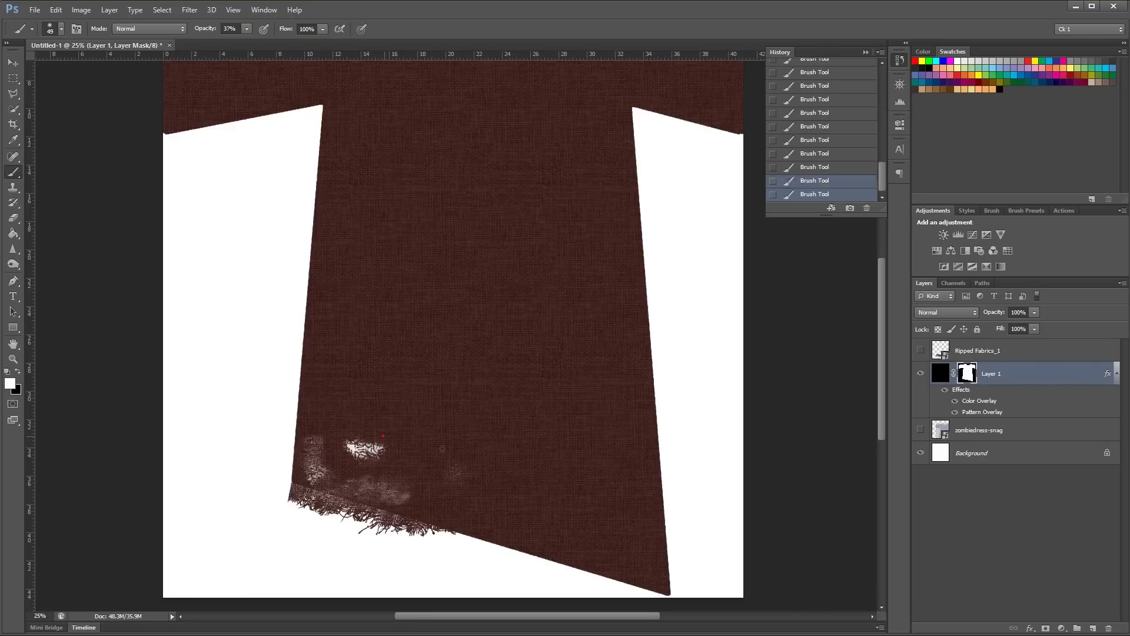
- Paint white on Layer 1's mask over the worn area above the frayed hem with a 72 px brush at 21% opacity
left_click(369, 484)
right_click(418, 498)
left_click_drag(461, 525, 467, 525)
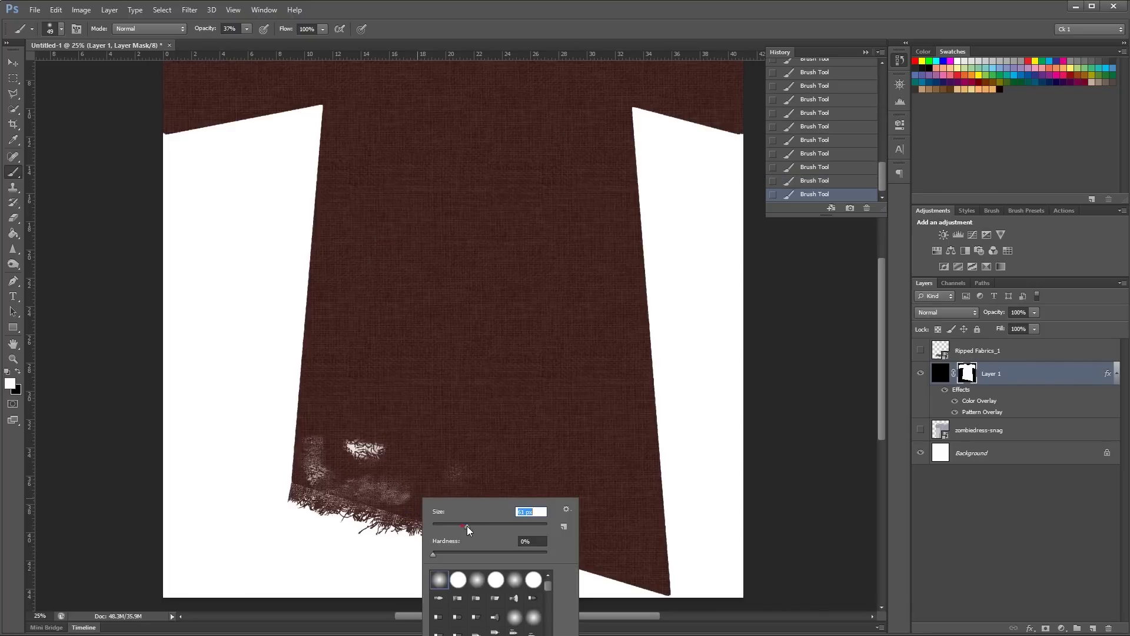
left_click(247, 29)
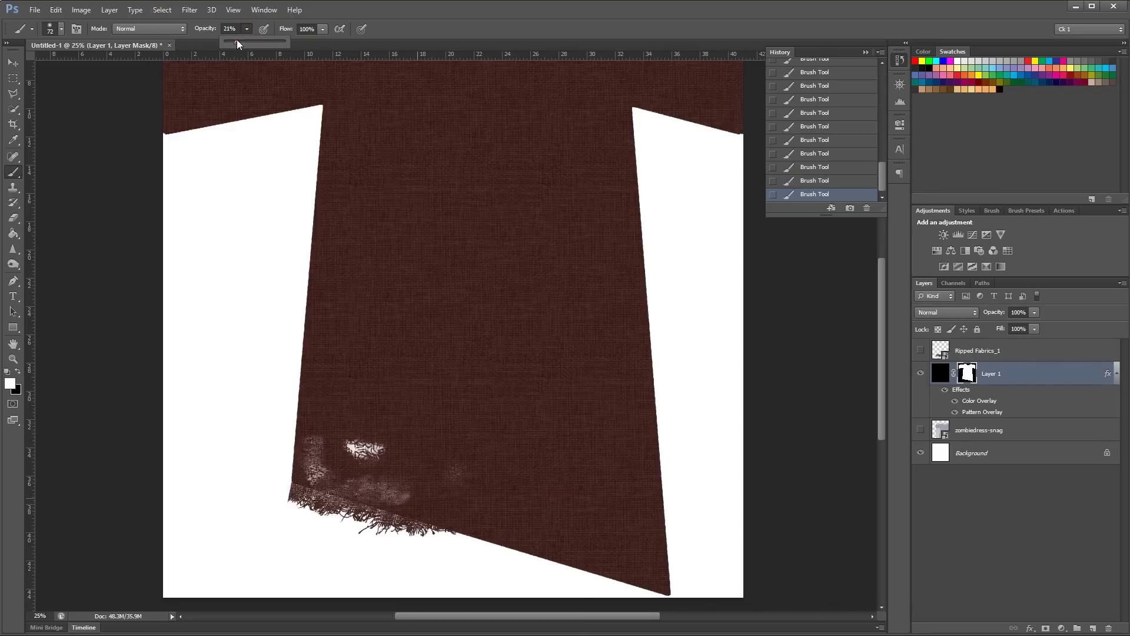
left_click(237, 40)
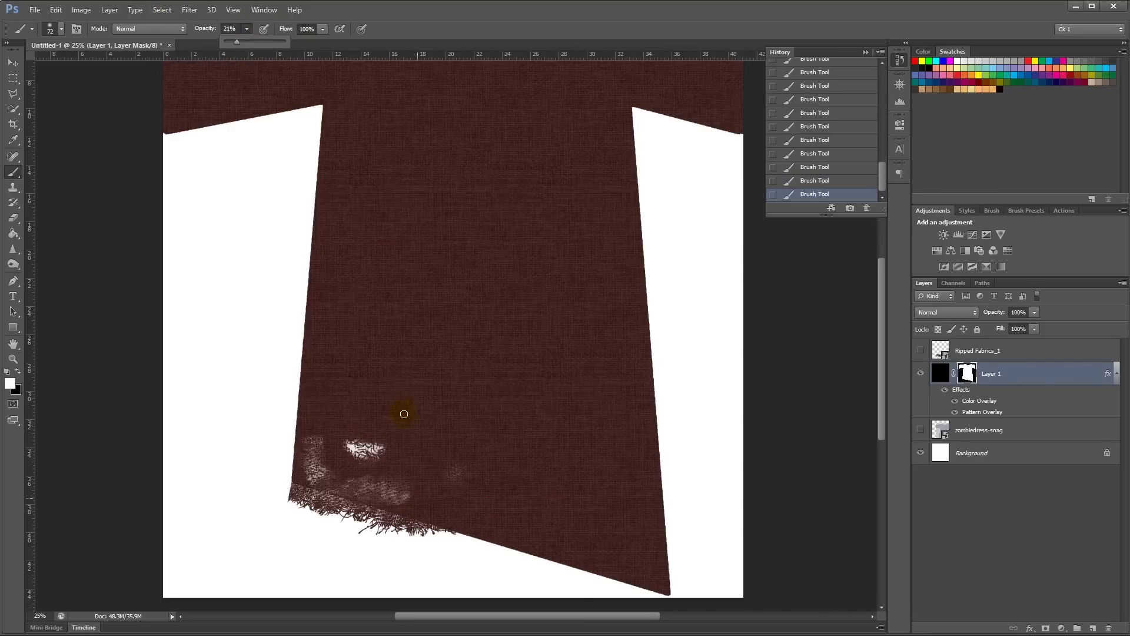
left_click(322, 465)
left_click_drag(343, 488, 354, 498)
left_click(346, 480)
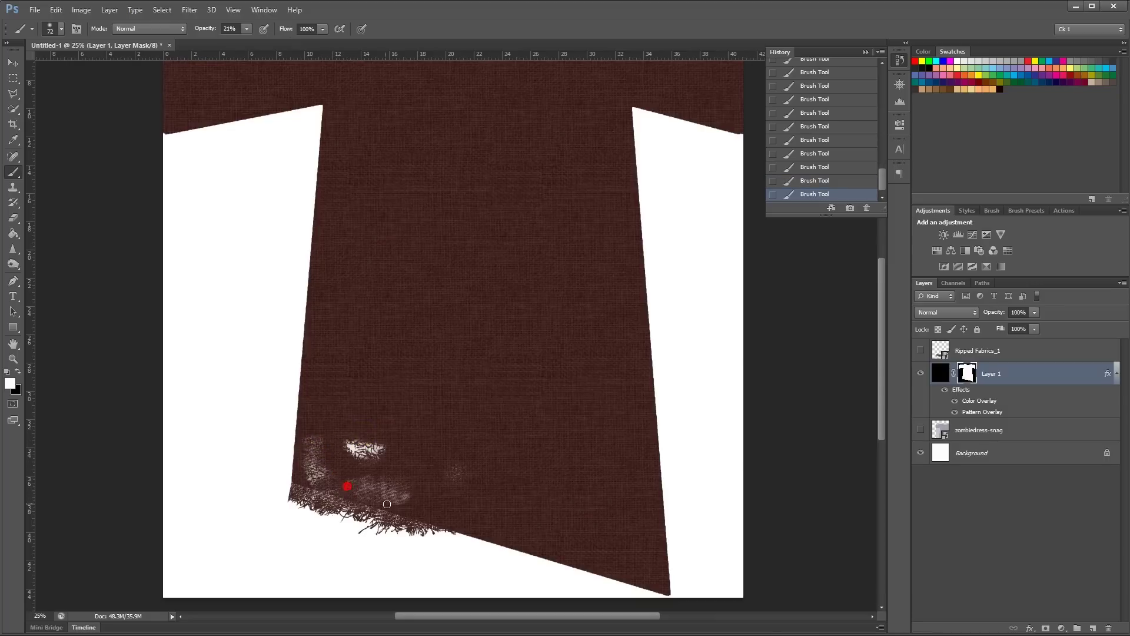
left_click(425, 482)
- Load the Ripped Fabrics_1 outline as a selection, paint white at 21% opacity on Layer 1's mask along the frayed hem, and deselect
left_click(920, 350)
left_click(941, 353, "ctrl")
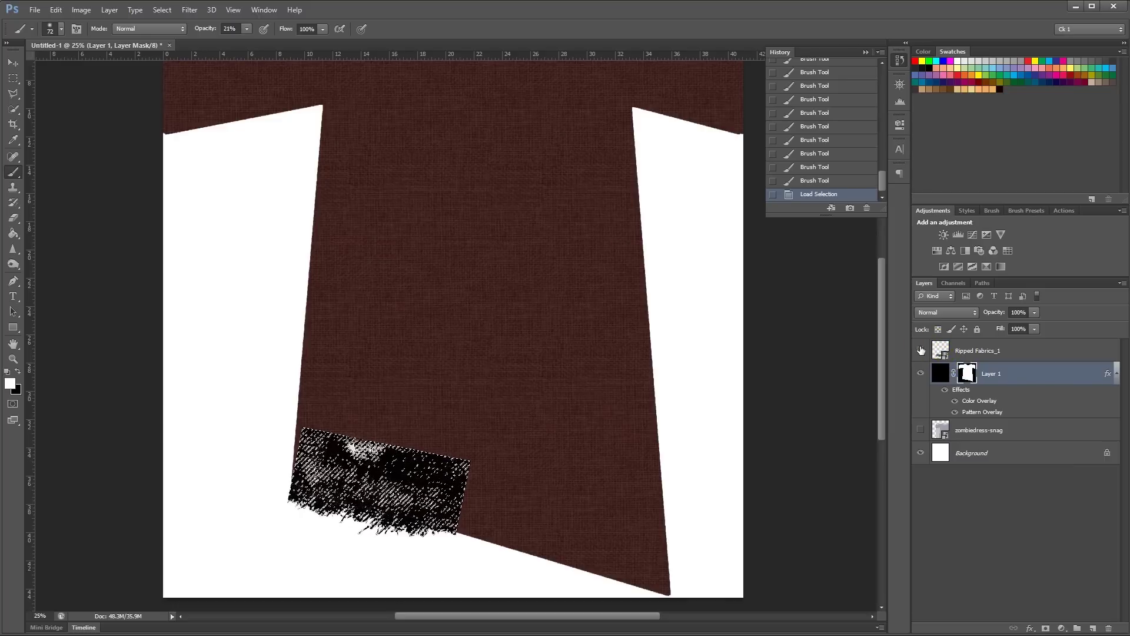
left_click(920, 350)
key("ctrl+plus")
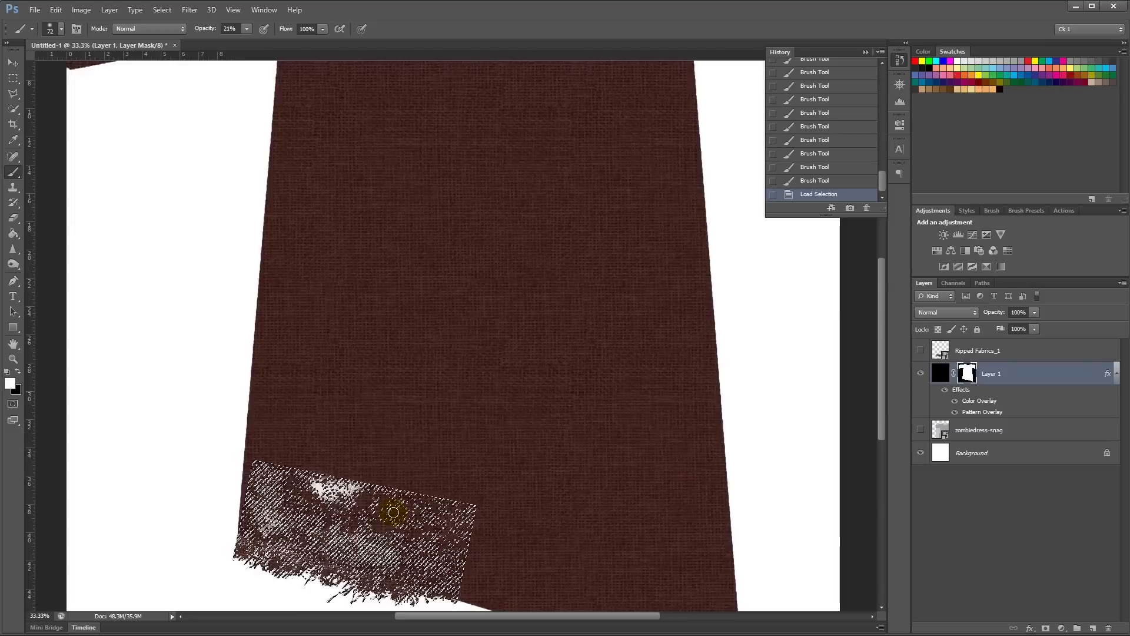
left_click_drag(356, 537, 362, 439)
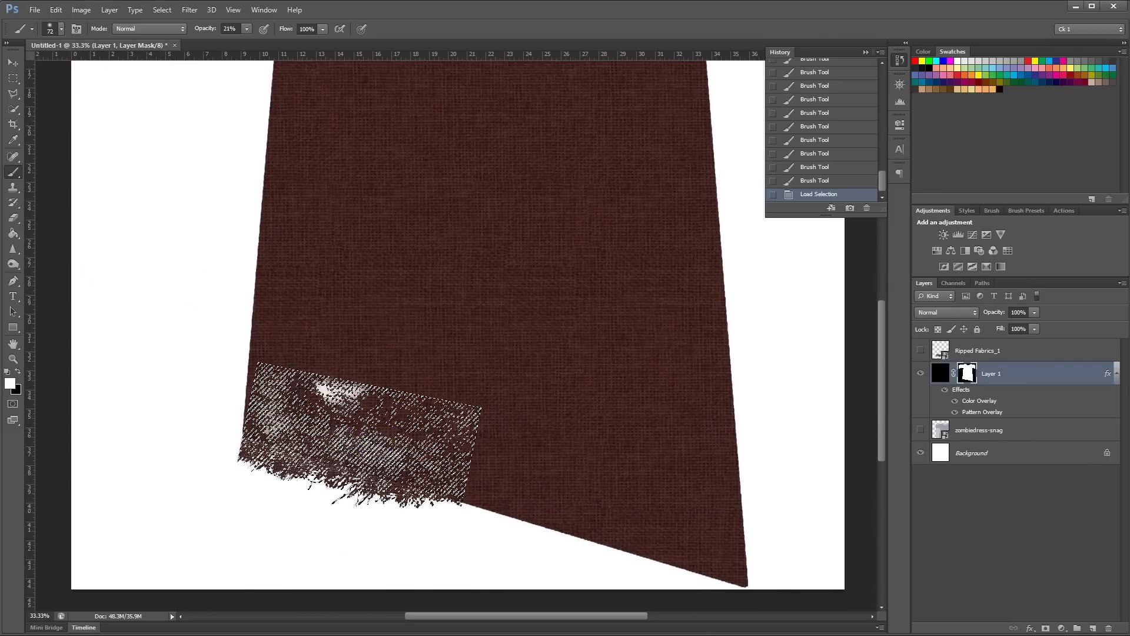
left_click_drag(252, 446, 366, 466)
left_click_drag(289, 460, 371, 472)
left_click_drag(306, 465, 453, 487)
left_click_drag(376, 476, 447, 492)
mouse_move(377, 476)
left_mouse_down()
mouse_move(442, 493)
mouse_move(347, 470)
left_mouse_up()
mouse_move(334, 467)
left_mouse_down()
mouse_move(237, 440)
mouse_move(295, 456)
left_mouse_up()
key("ctrl+d")
- Reload the Ripped Fabrics_1 selection, paint the hem band white on Layer 1's mask, raising brush opacity to 100%, and deselect
left_click(942, 352, "ctrl")
left_click_drag(238, 444, 289, 456)
left_click_drag(288, 456, 347, 468)
left_click(246, 30)
left_click_drag(250, 44, 297, 43)
mouse_move(277, 452)
left_mouse_down()
mouse_move(416, 507)
mouse_move(442, 498)
left_mouse_up()
key("ctrl+d")
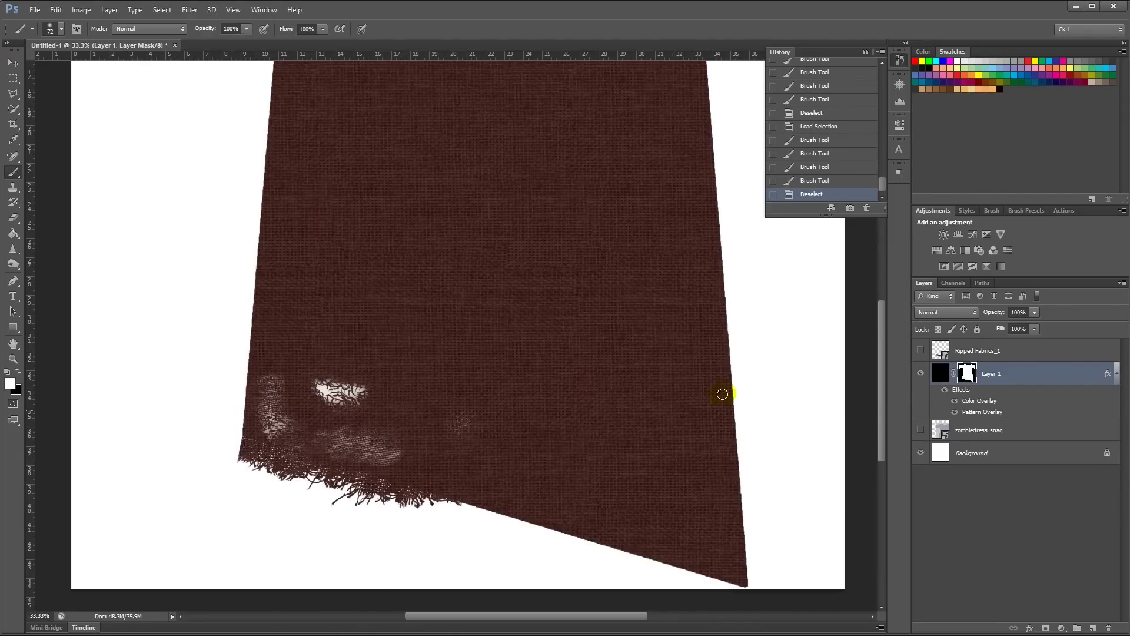
- Touch up the frayed hem on Layer 1's mask with white strokes at 100% opacity inside reloaded selections, deselecting after each pass
left_click(940, 351, "ctrl")
left_click(370, 472)
key("ctrl+d")
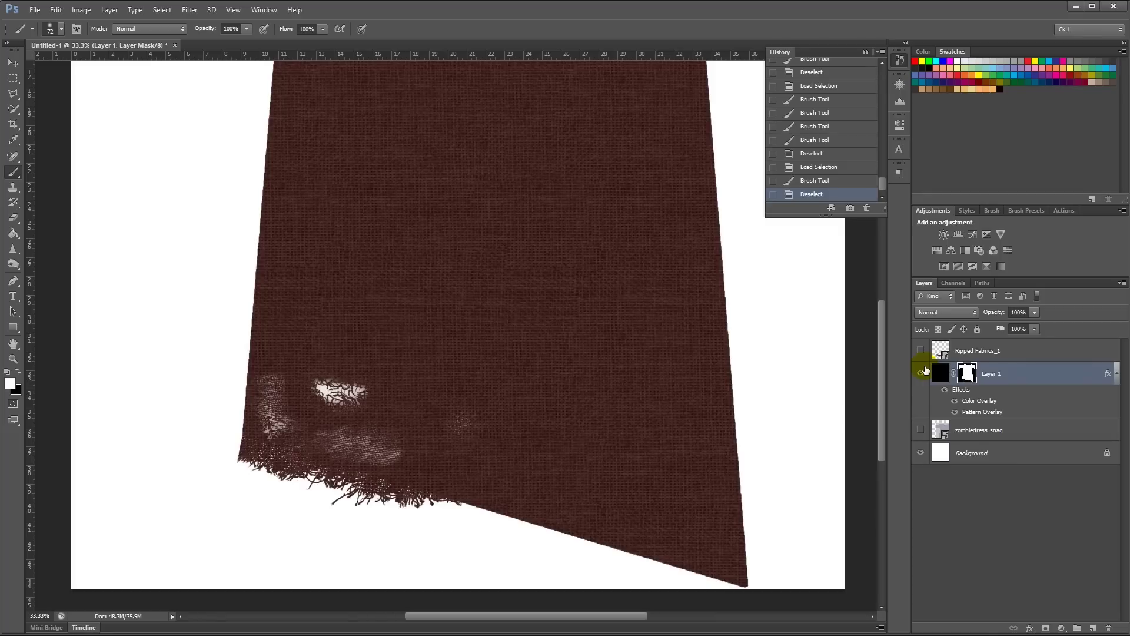
left_click(967, 373, "ctrl")
left_click_drag(247, 446, 424, 473)
key("ctrl+d")
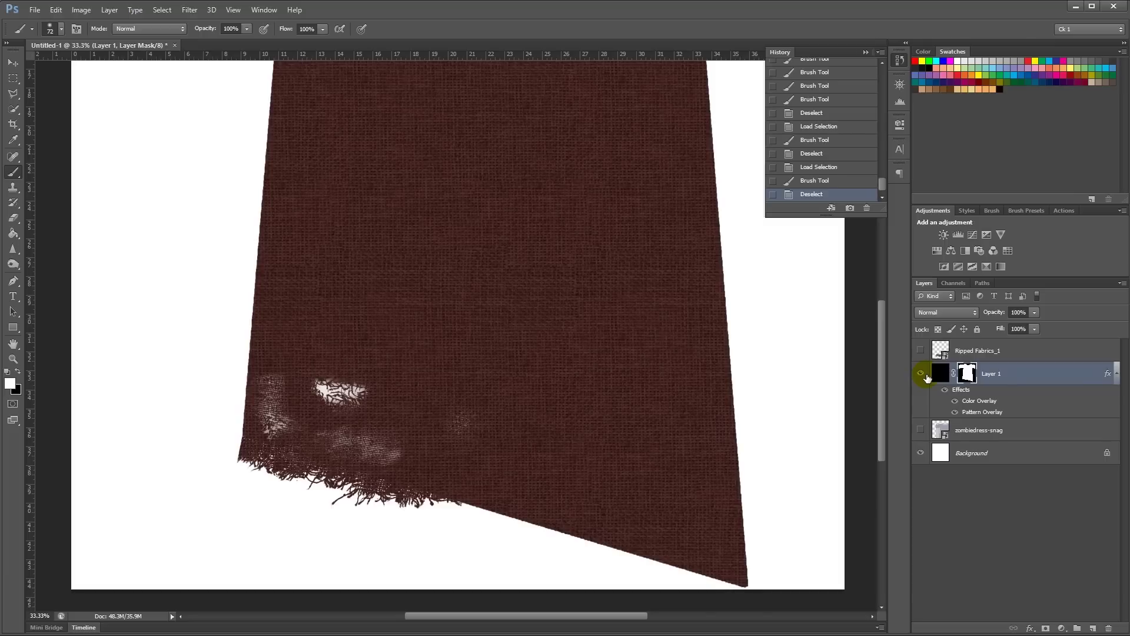
left_click(941, 351, "ctrl")
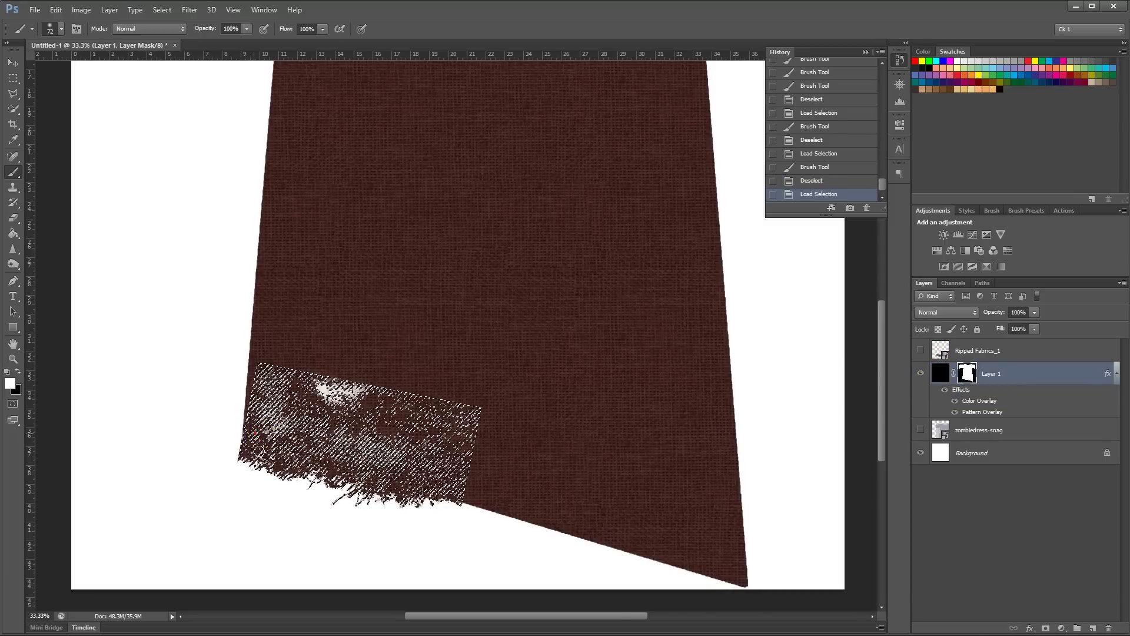
mouse_move(258, 451)
left_mouse_down()
mouse_move(252, 429)
mouse_move(323, 462)
left_mouse_up()
key("ctrl+d")
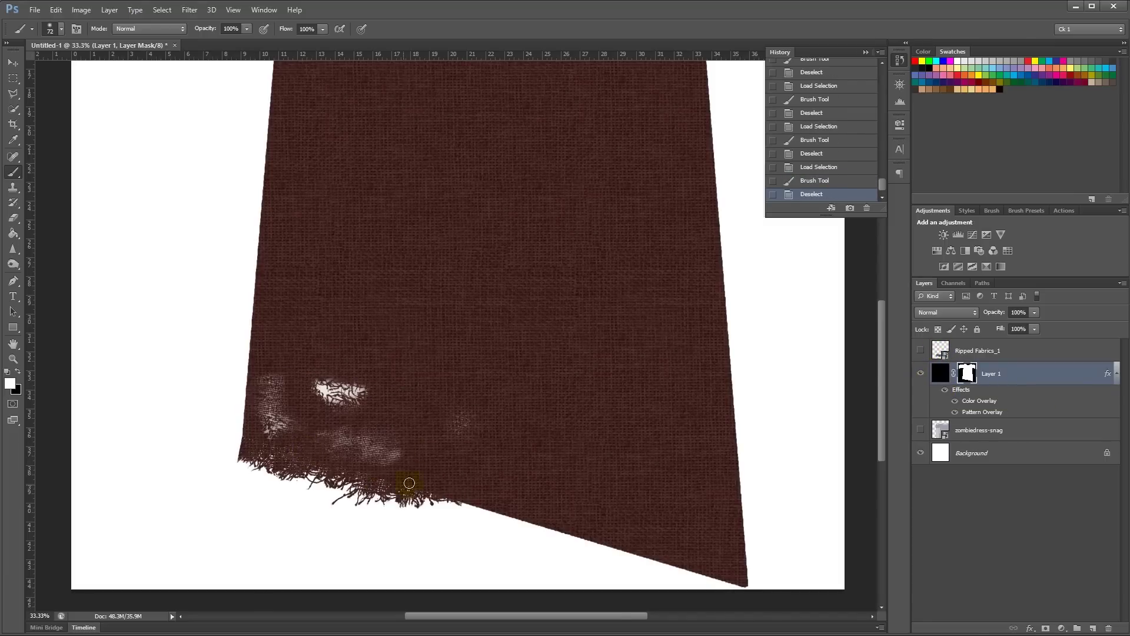
scroll(409, 483, "down", 2, "alt")
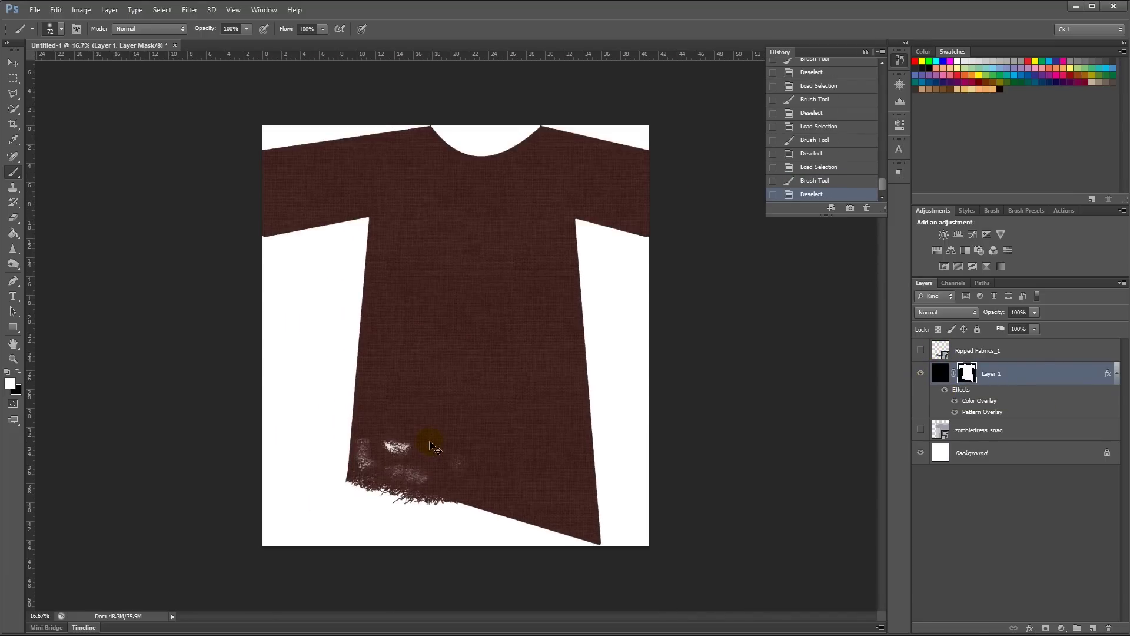